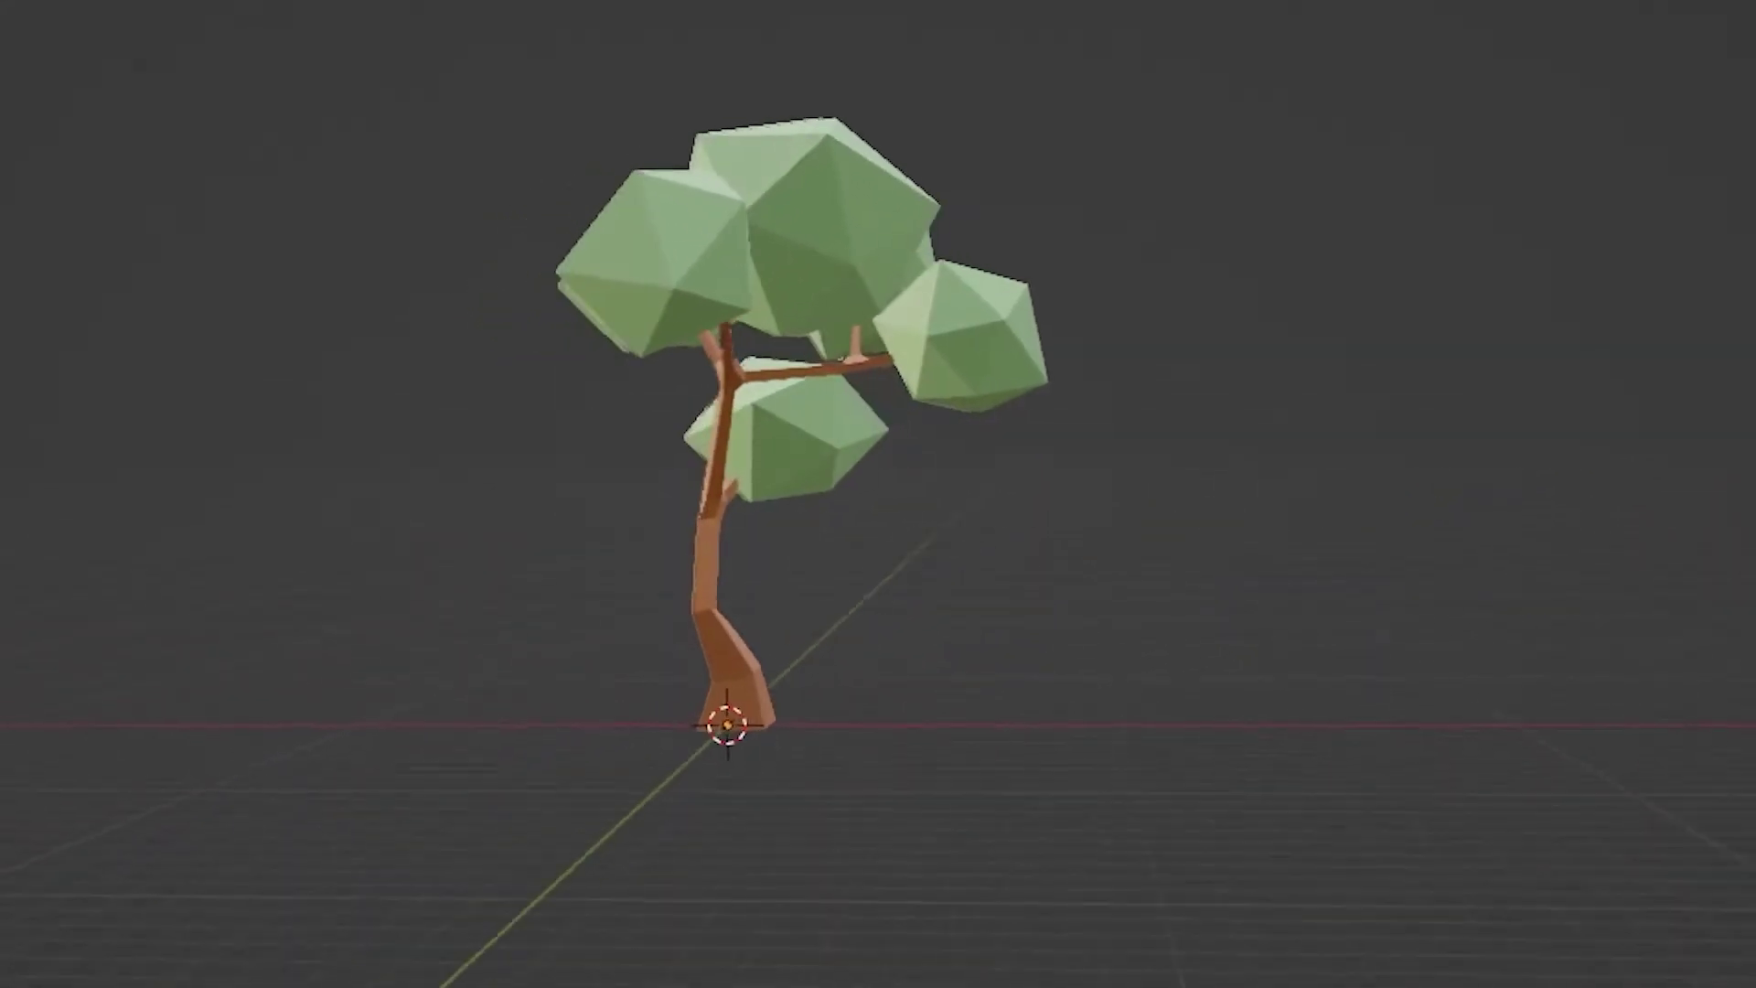
middle_drag(0, 604, 541, 633)
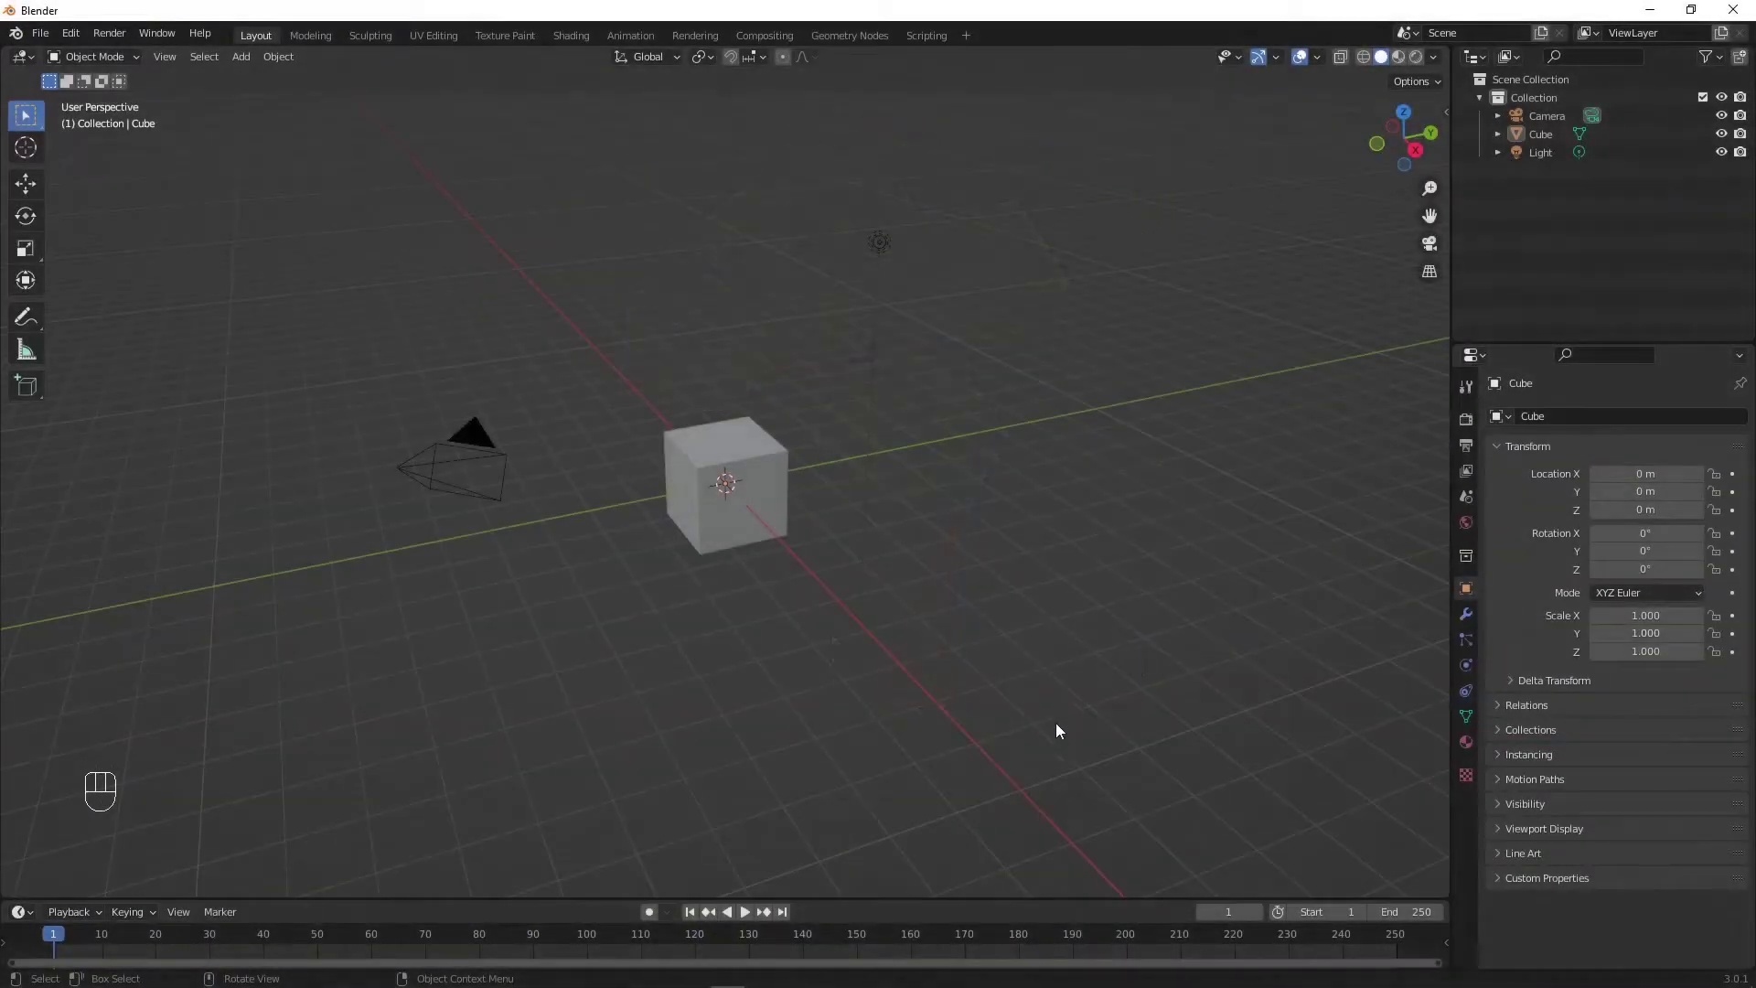
Step: Delete the default camera, cube and light together from the scene
drag(1057, 729, 296, 139)
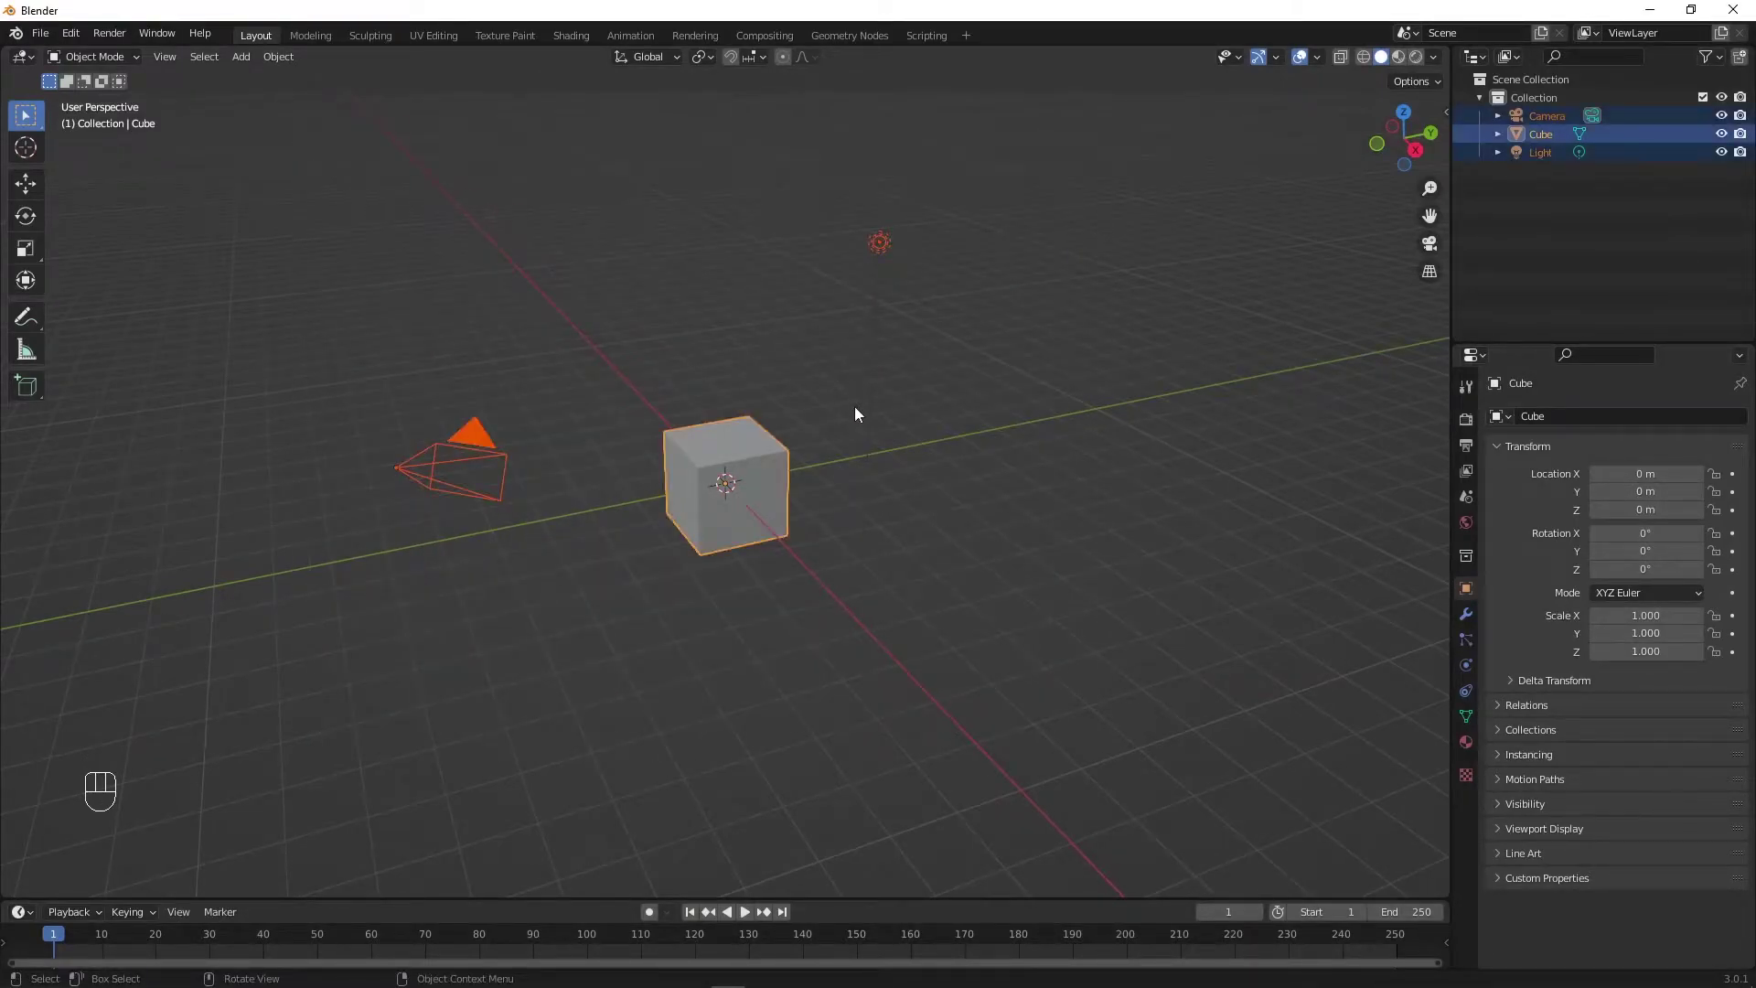
key(x)
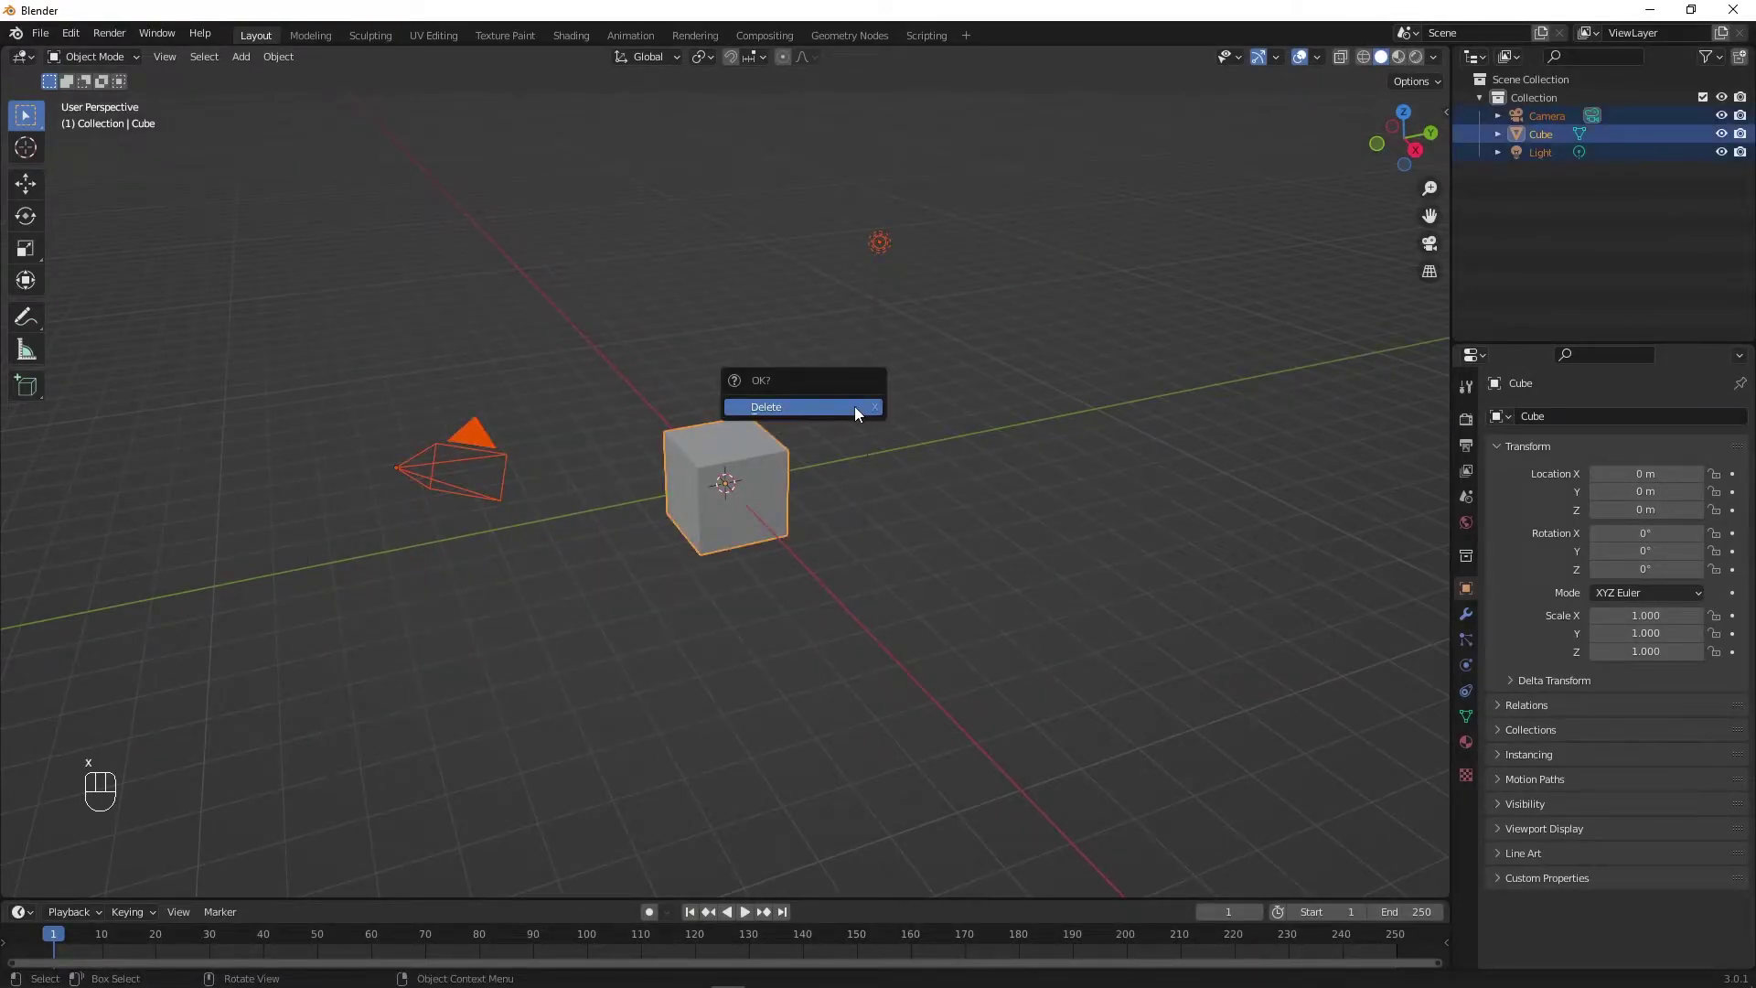
click(854, 406)
Step: Add a new mesh cube at the scene origin
key(shift+a)
mouse_move(809, 456)
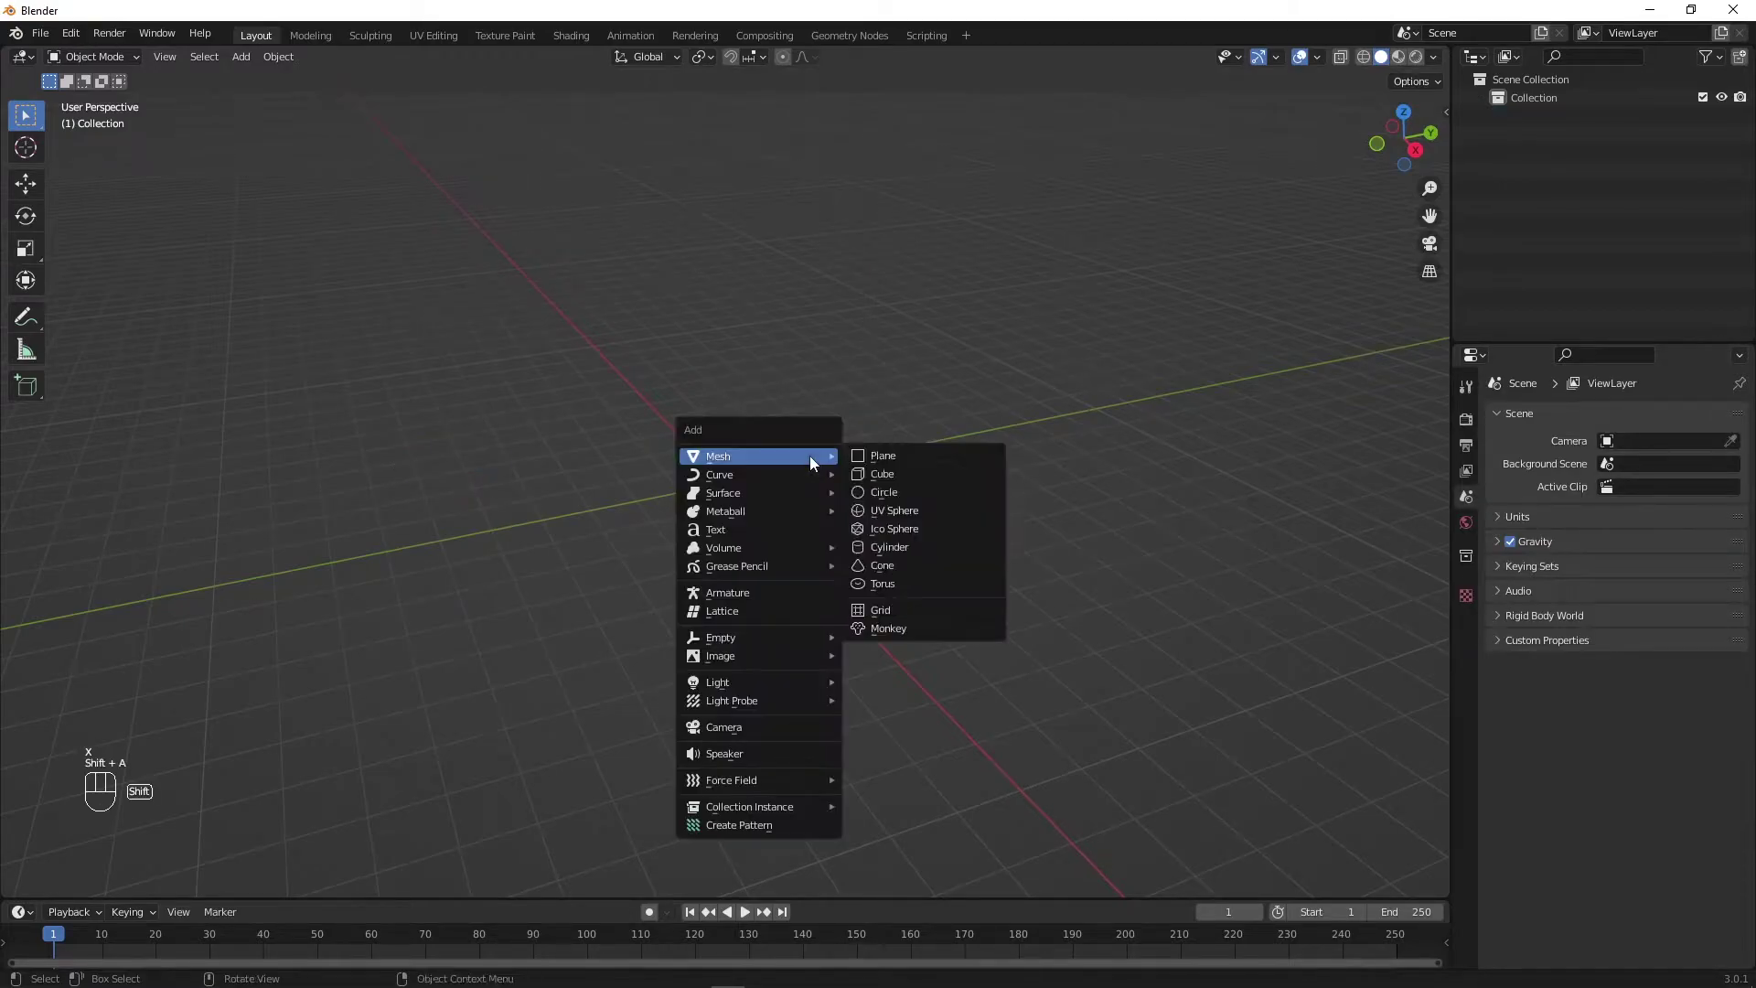
click(920, 472)
scroll(894, 560, up, 4)
middle_drag(880, 545, 876, 545)
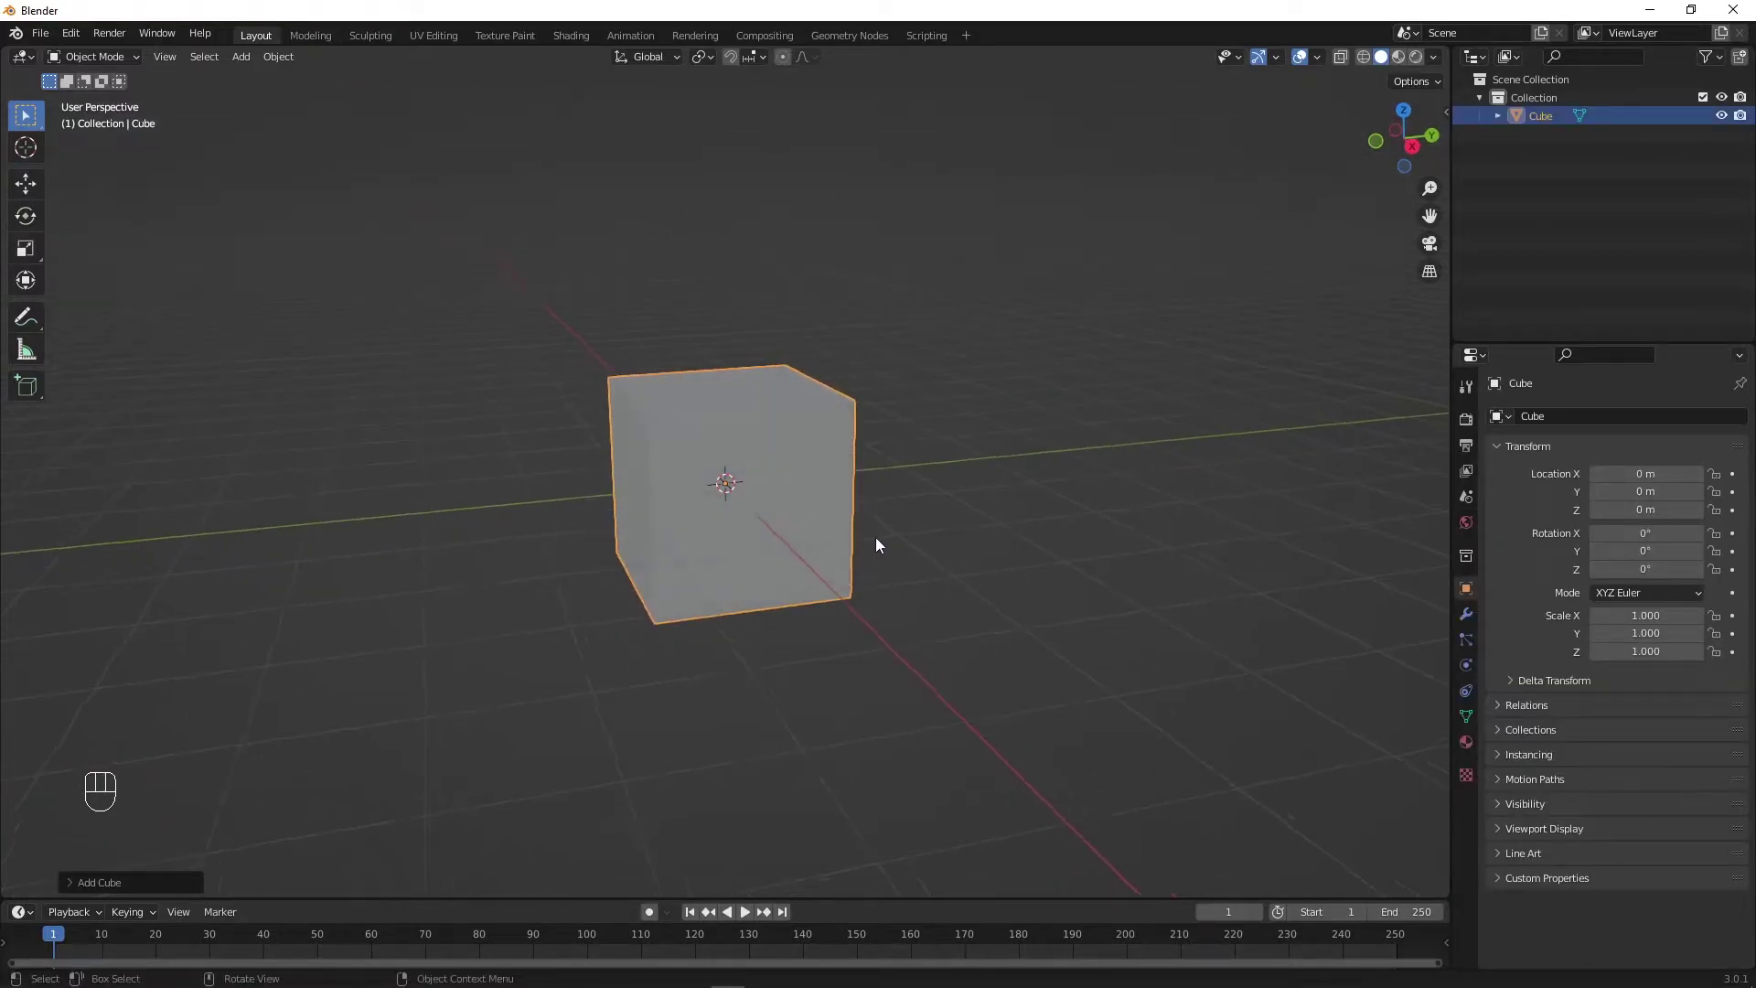
Step: Enter Edit Mode on the cube and merge all its vertices into one point at center
key(Tab)
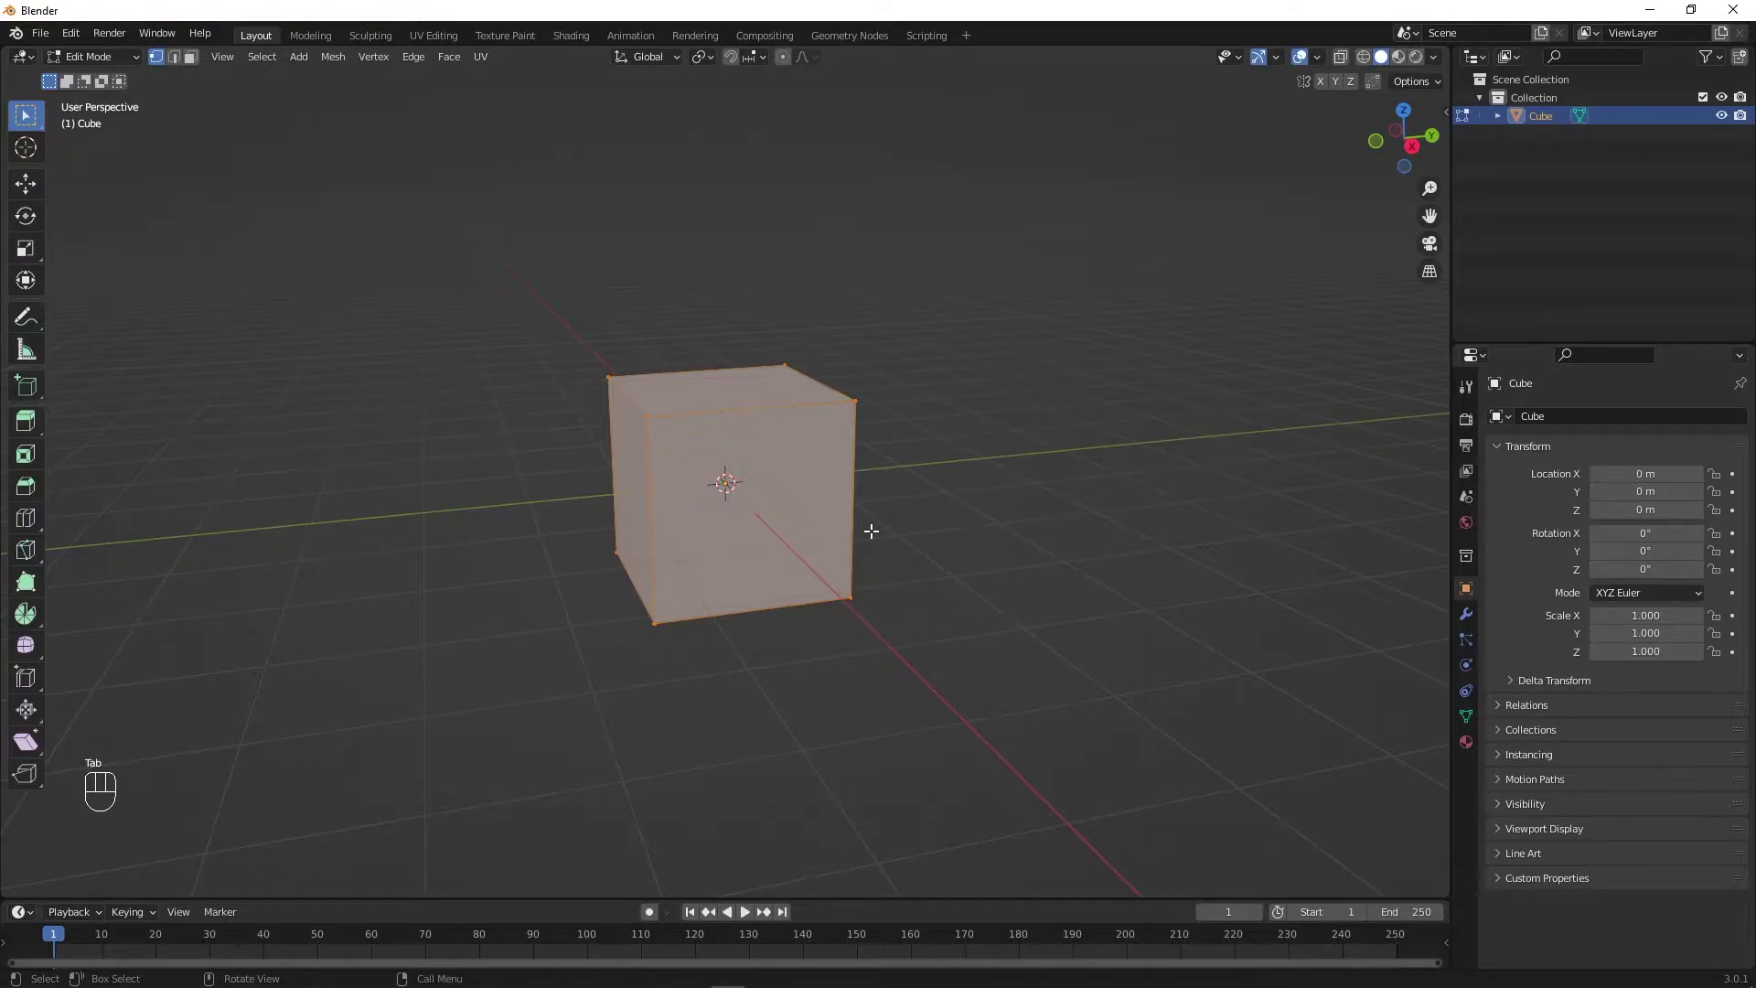
key(m)
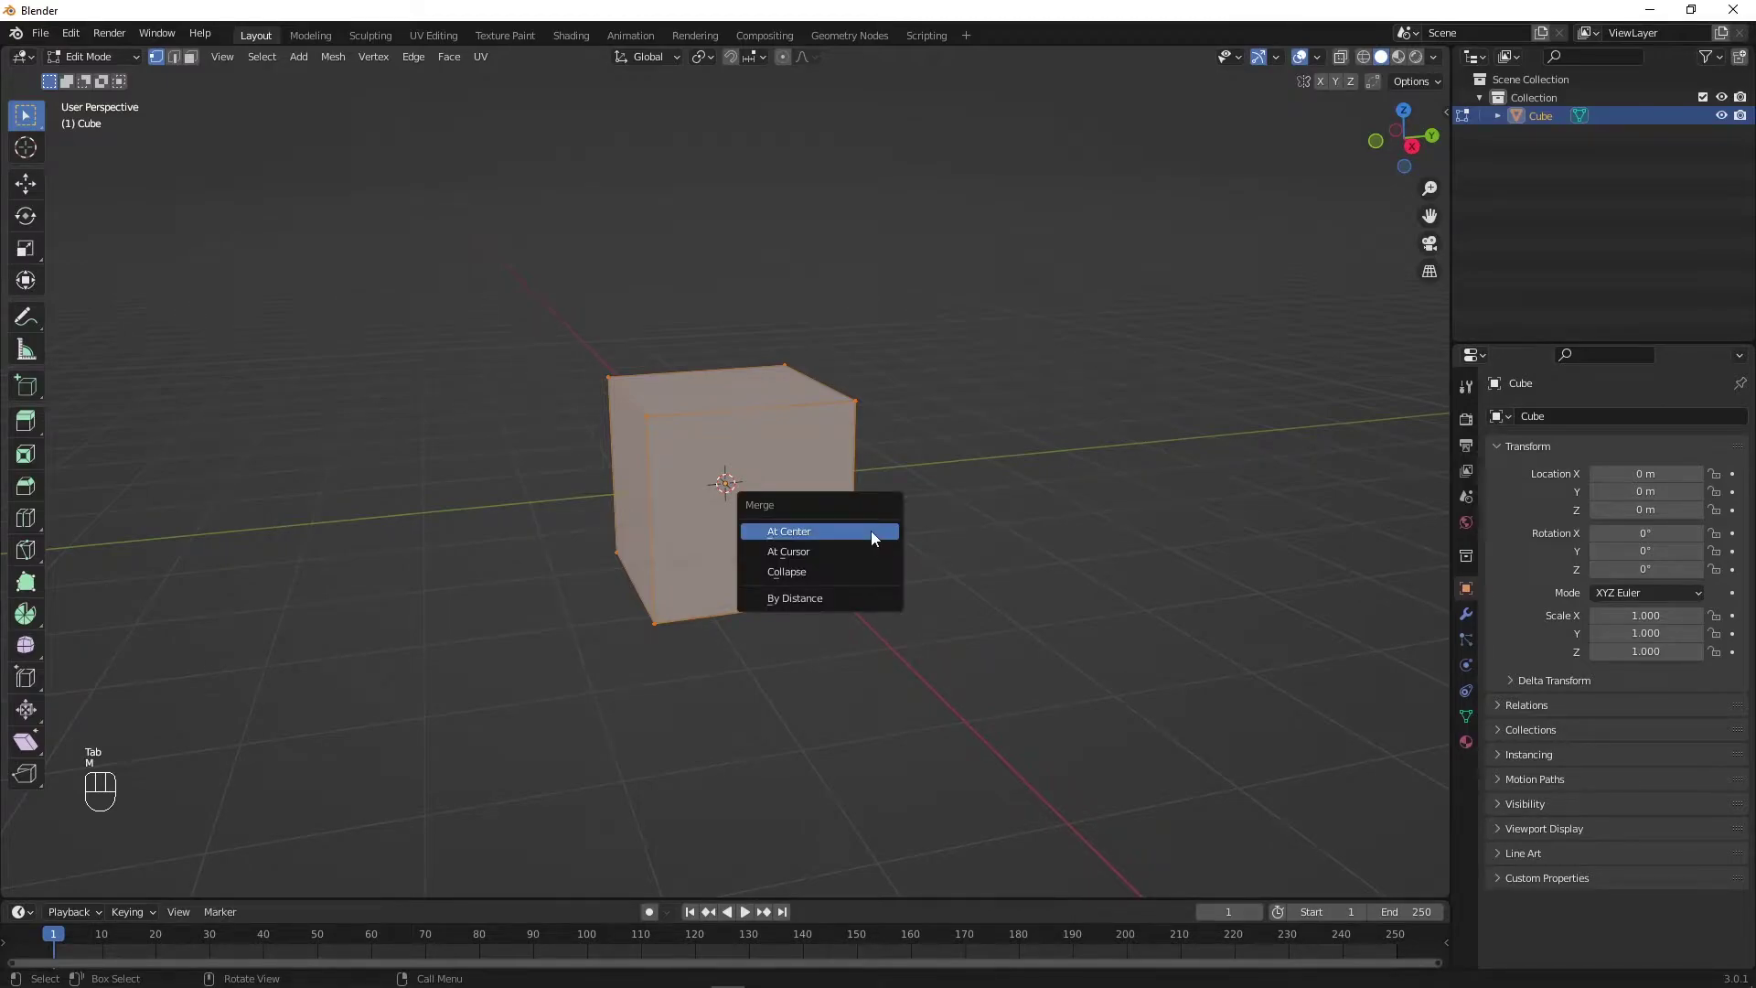
click(871, 531)
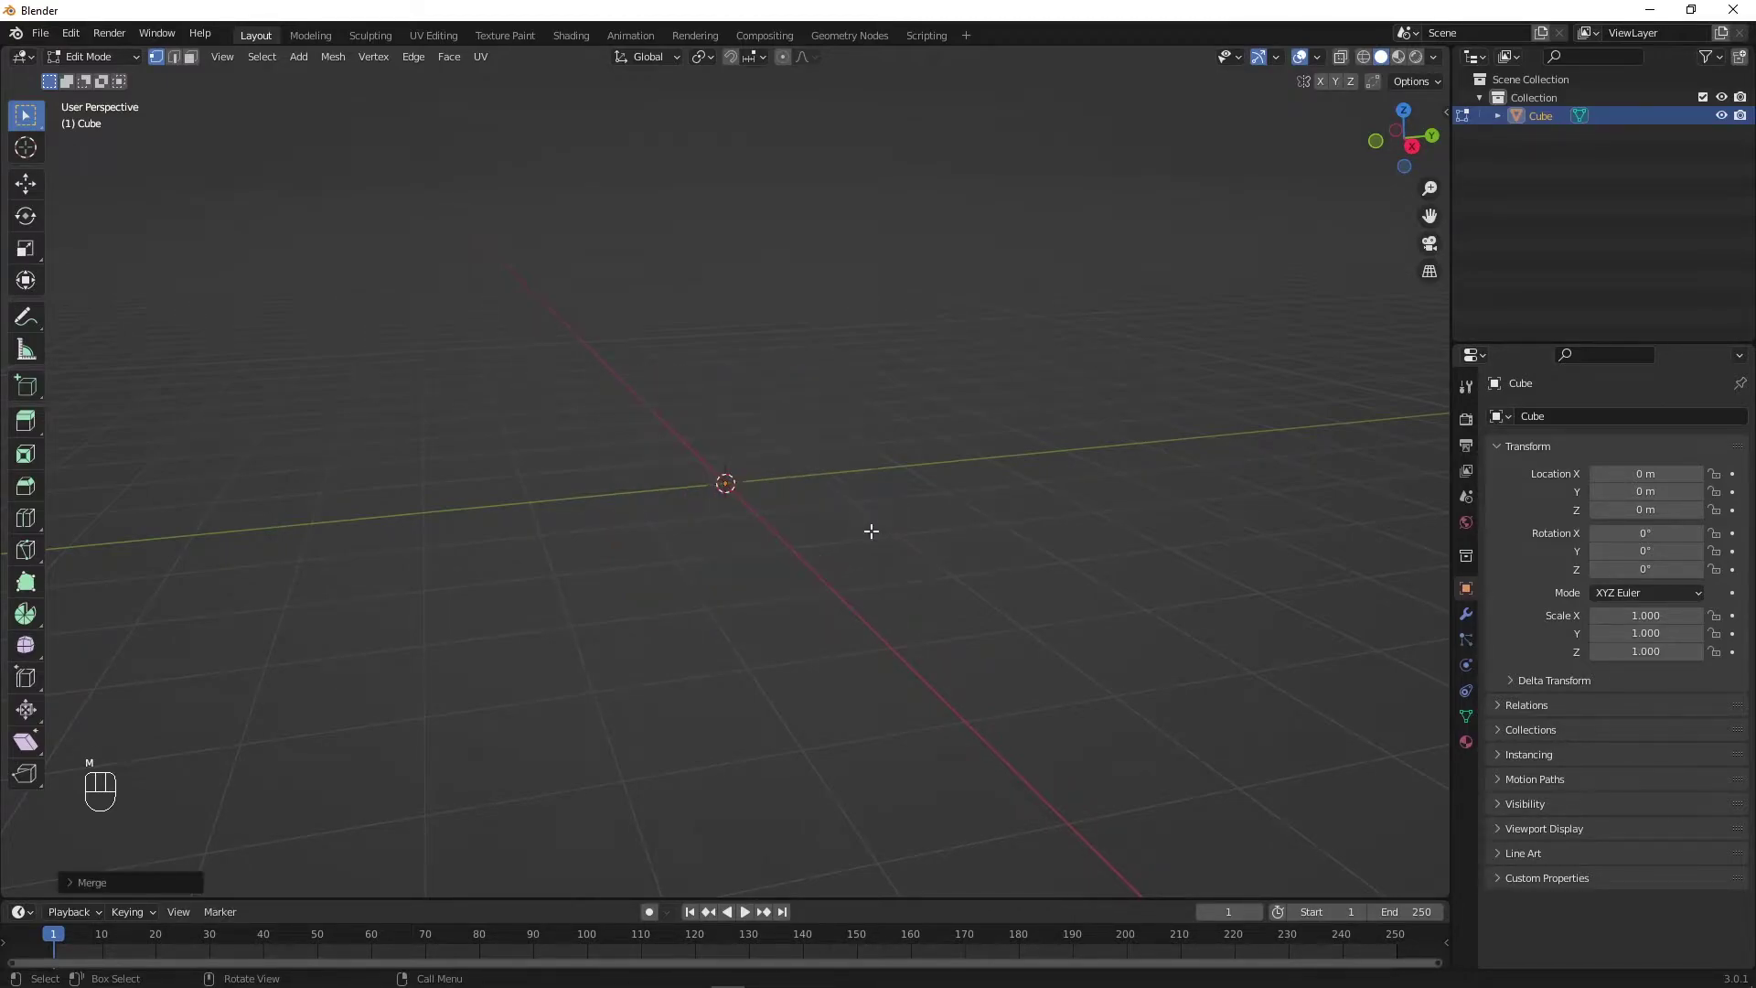
Step: Extrude the merged vertex upward four times in varying directions to form a crooked trunk line
middle_drag(884, 468, 864, 454)
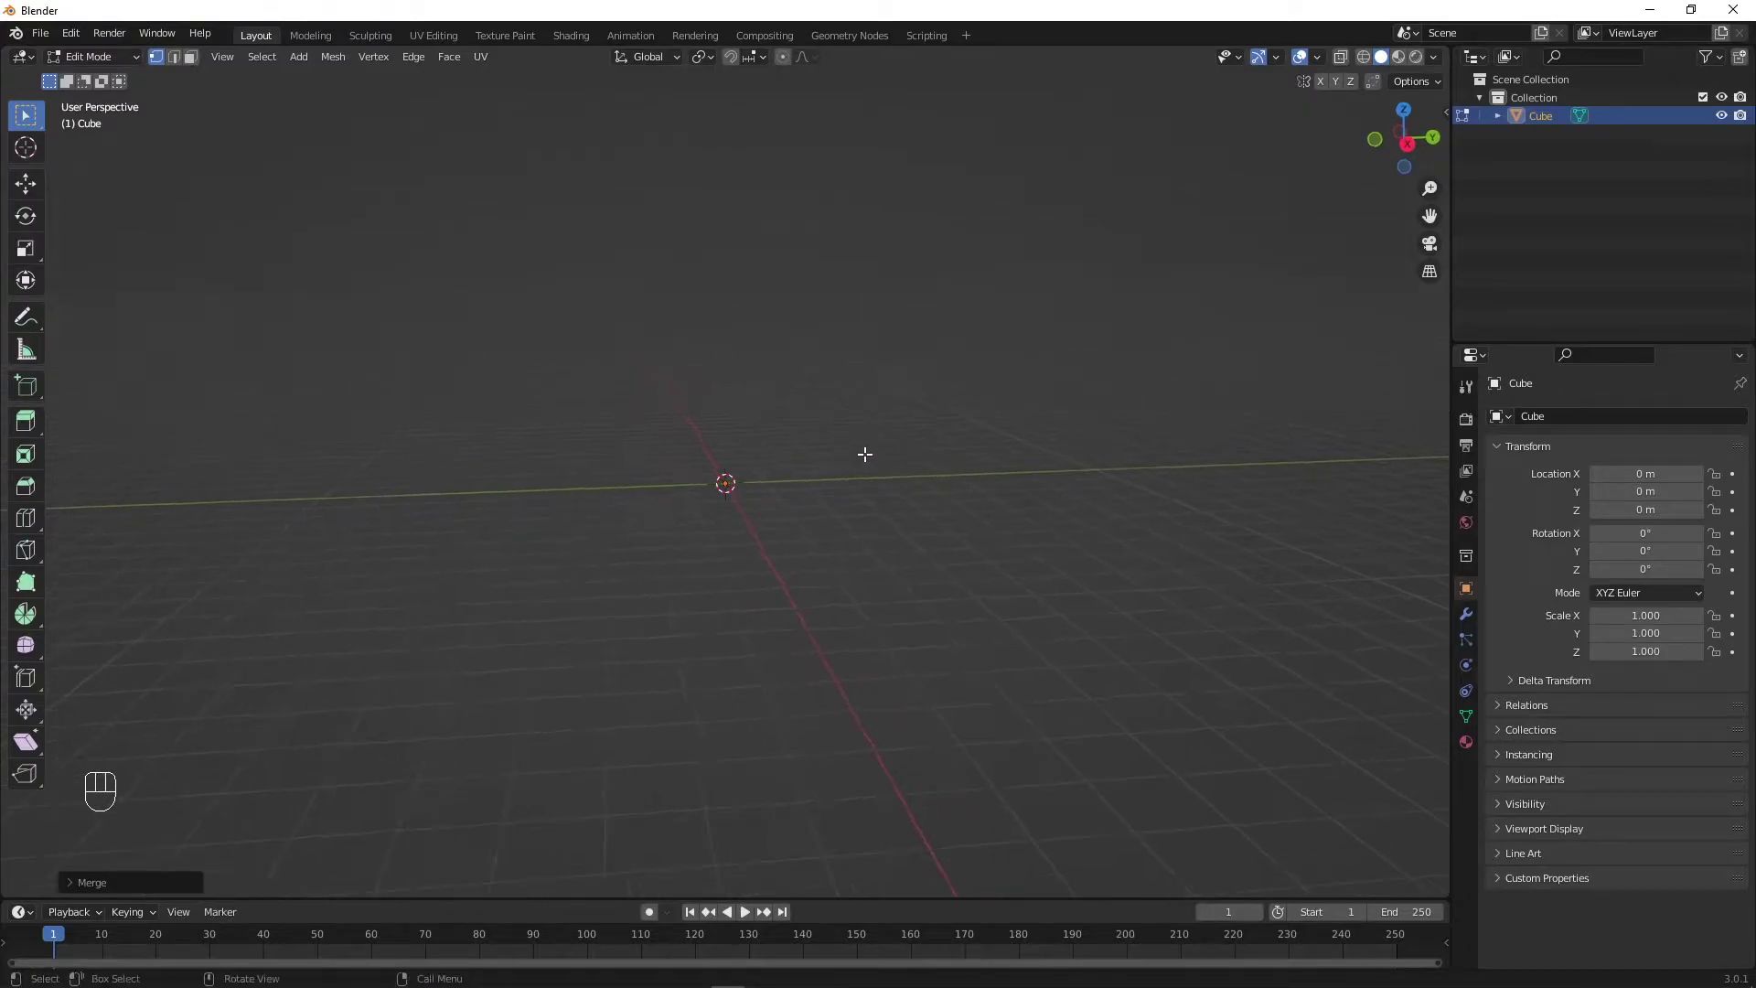
key(e)
click(861, 384)
middle_drag(863, 380, 705, 408)
key(e)
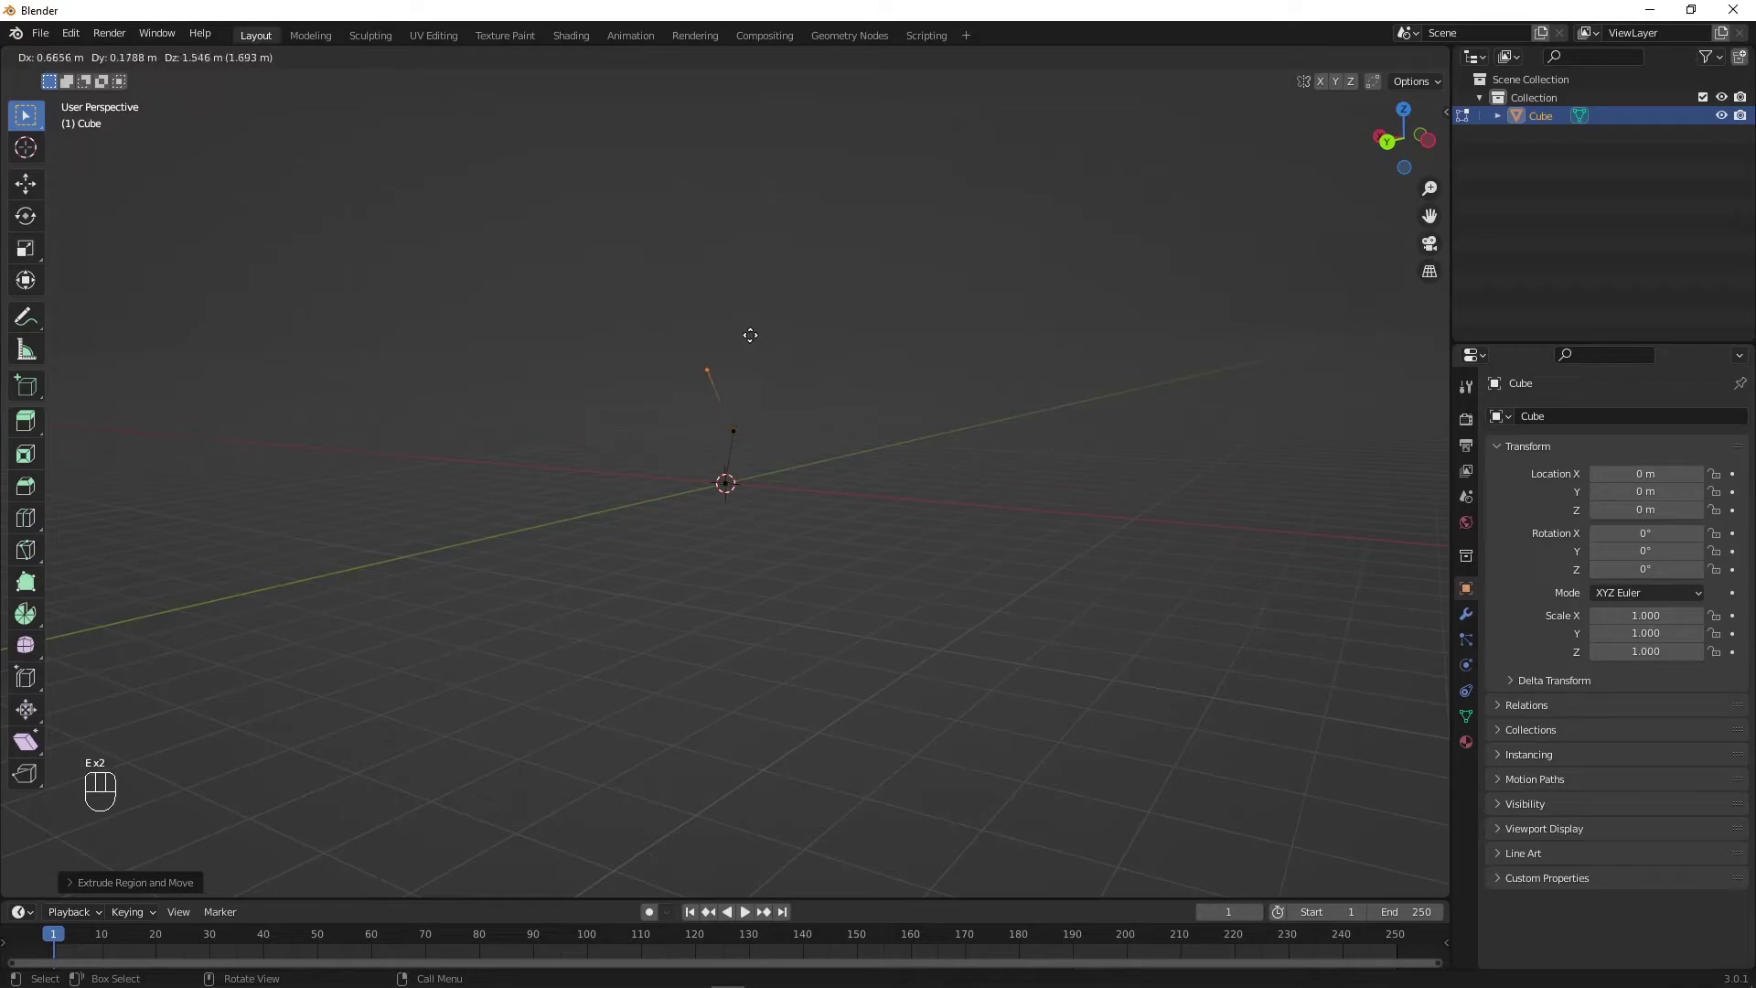
click(759, 338)
middle_drag(898, 376, 886, 405)
key(e)
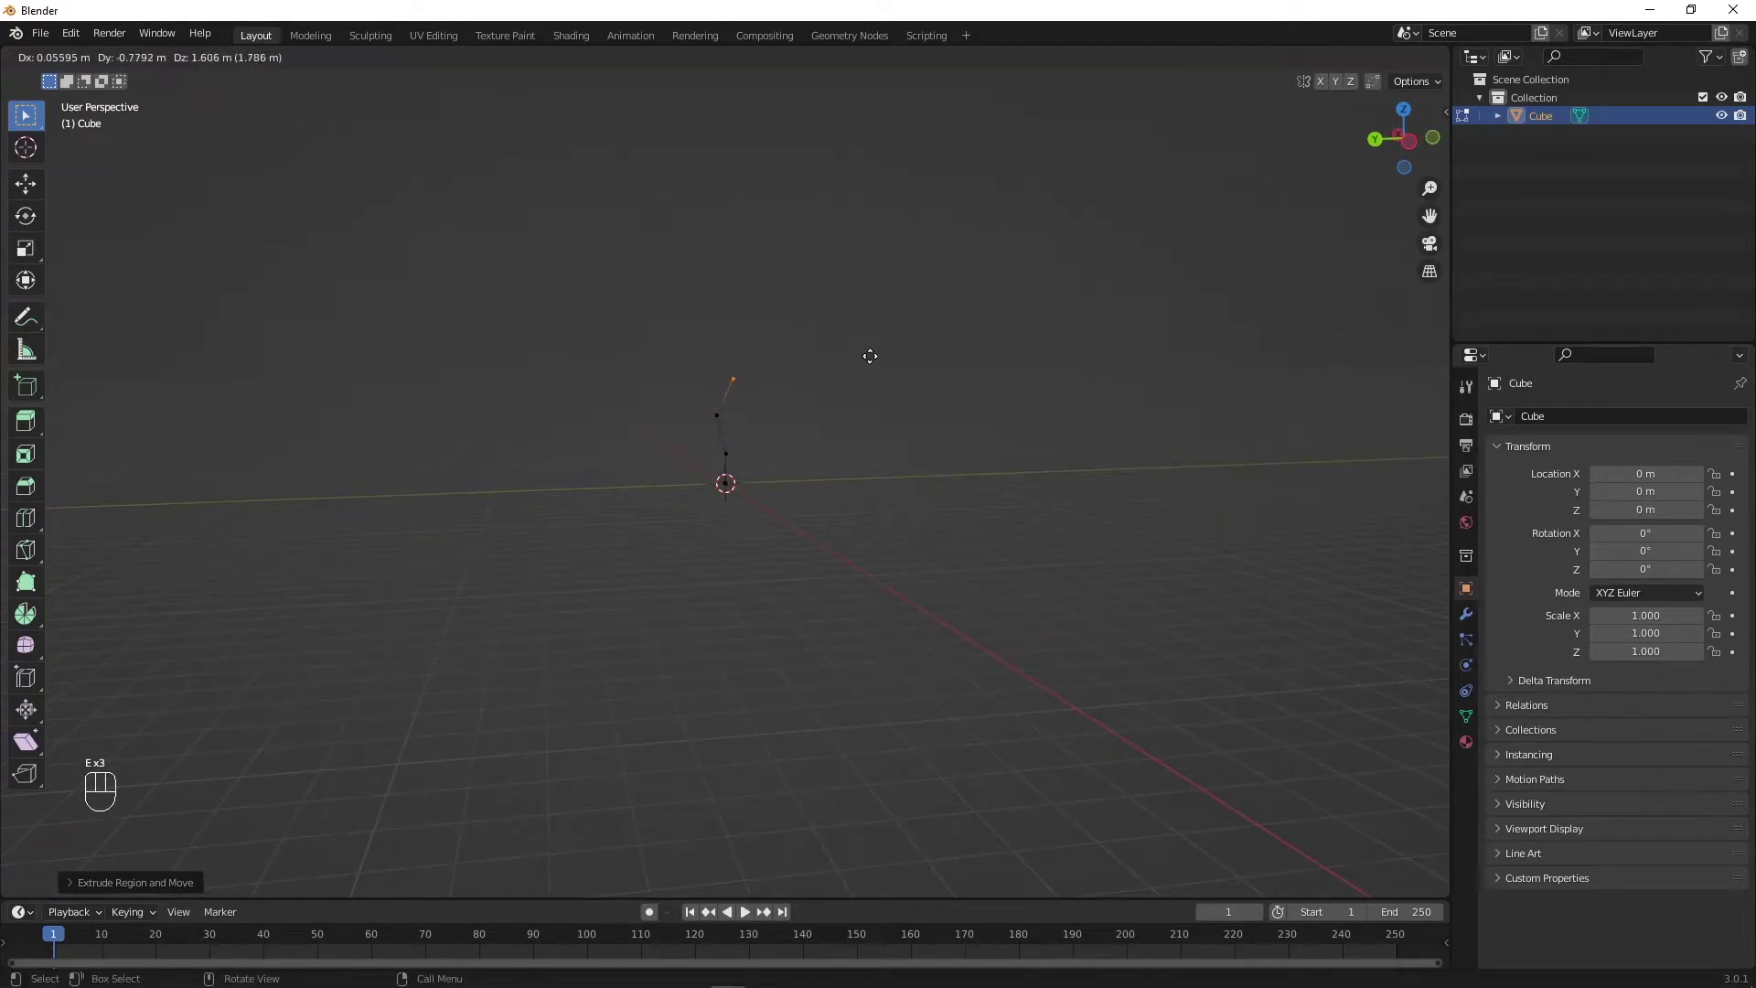
click(882, 333)
middle_drag(882, 333, 766, 365)
key(e)
click(815, 281)
Step: Extrude a short side branch from the trunk joint just below the tip
click(699, 363)
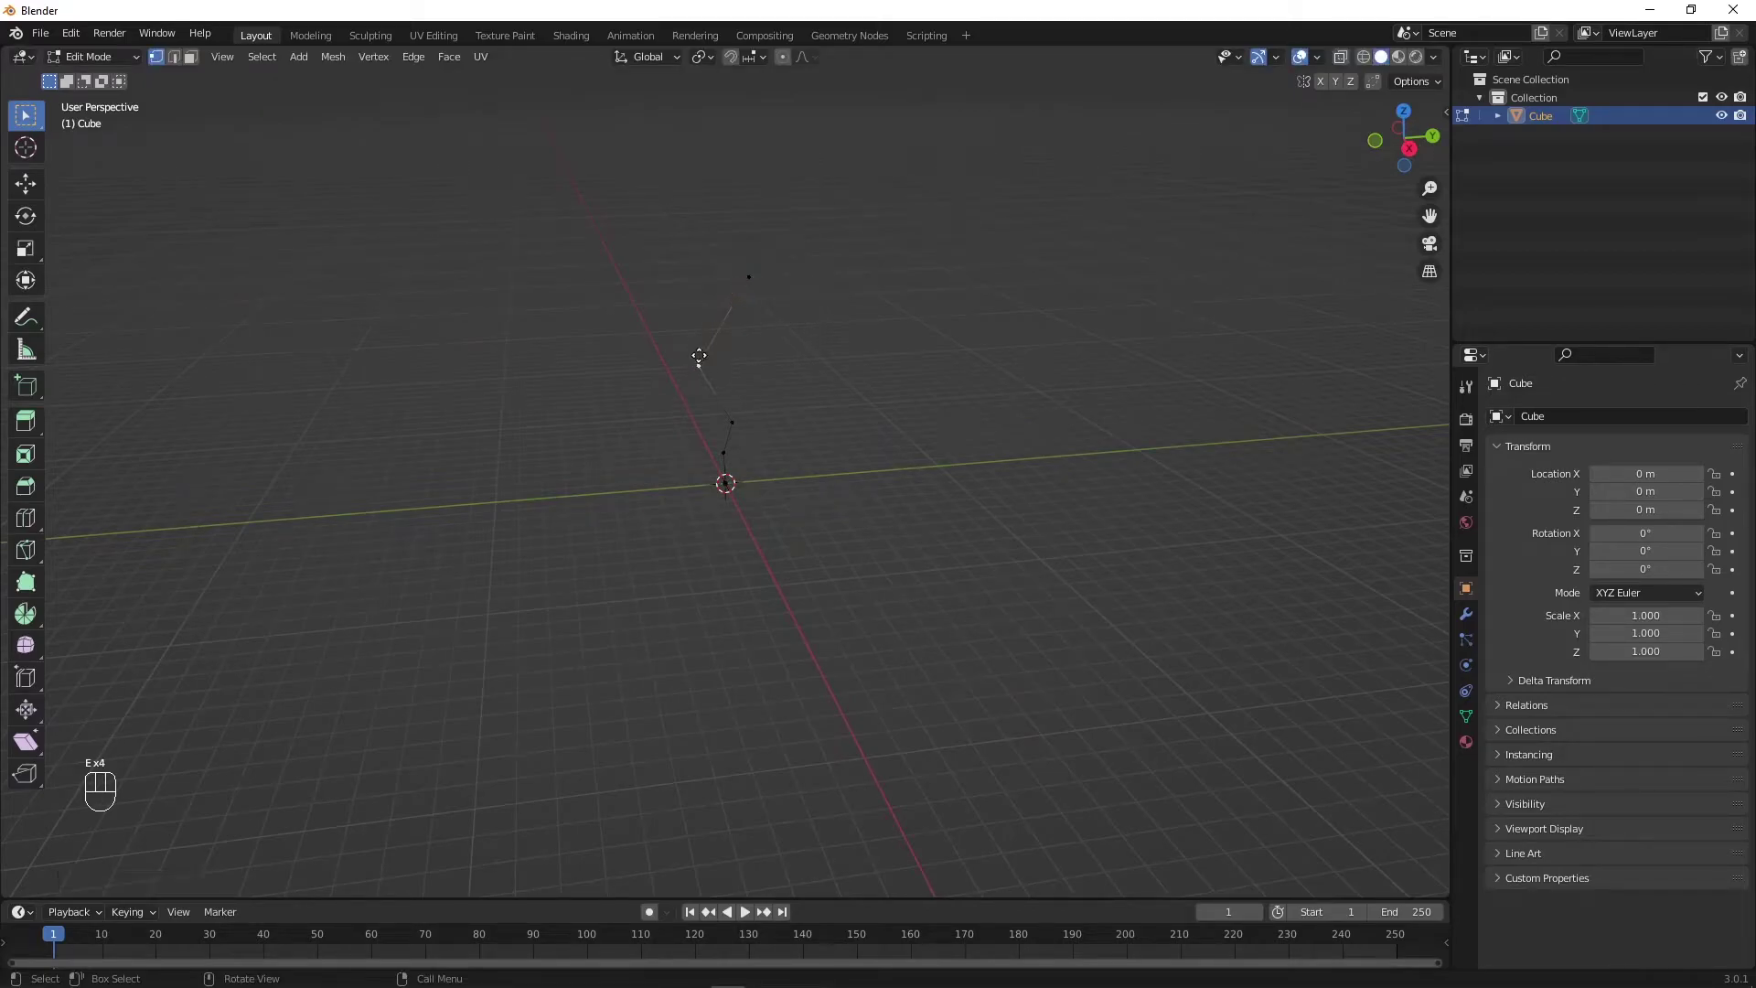
key(e)
click(654, 327)
middle_drag(847, 340, 675, 345)
Step: Extrude two diverging branches from the trunk's top vertex, adjusting the vertex position between them
click(744, 290)
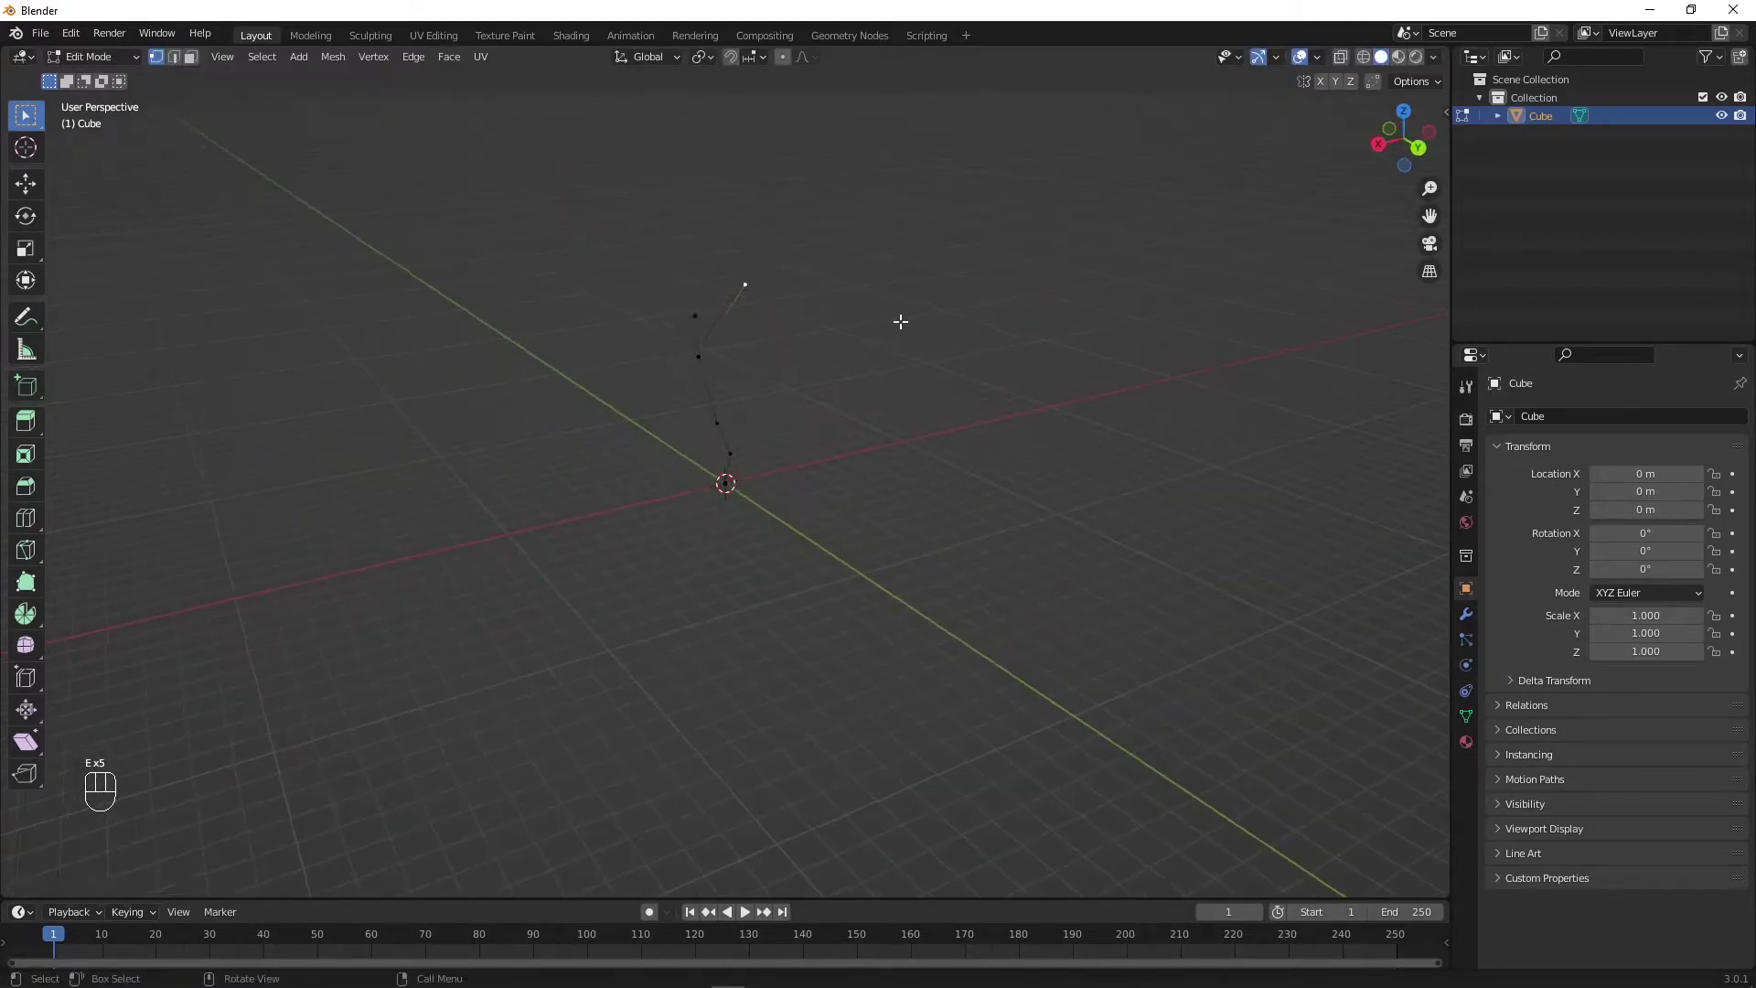
middle_drag(900, 321, 686, 309)
key(e)
click(697, 250)
middle_drag(697, 250, 783, 324)
key(g)
click(741, 365)
key(e)
click(957, 276)
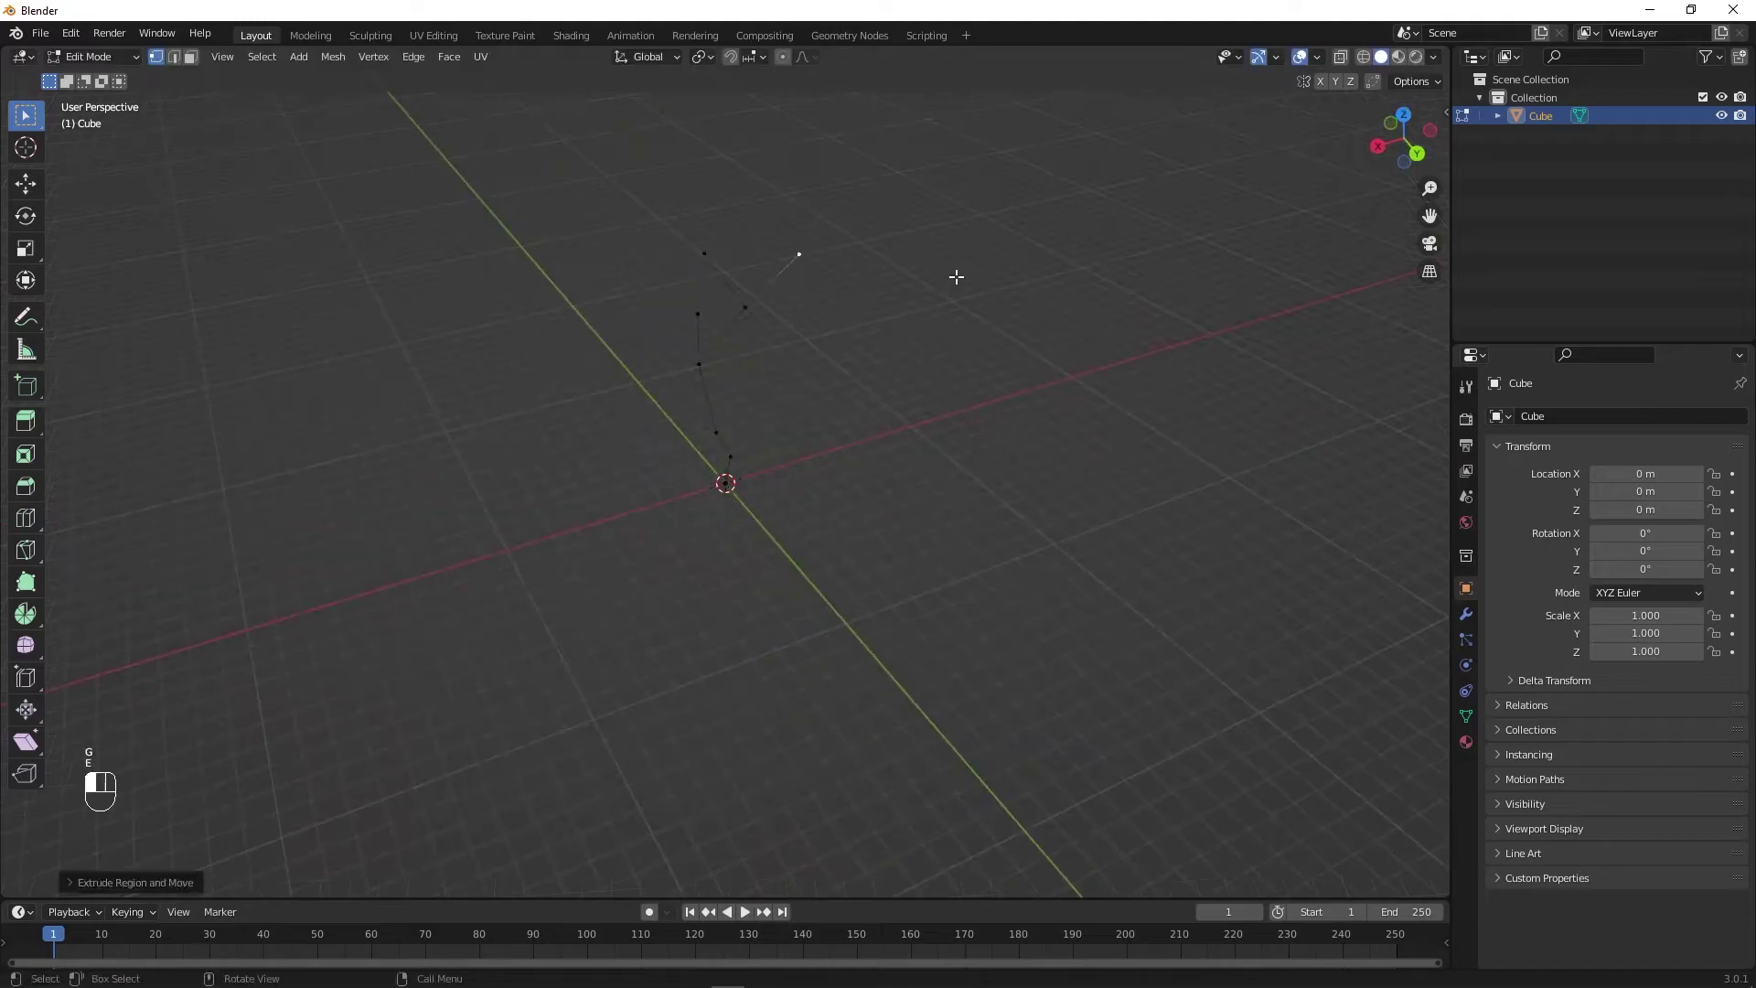
Step: Extrude another branch at the top of the trunk and reposition the upper branch vertices
click(737, 290)
key(e)
click(962, 231)
click(737, 231)
middle_drag(1089, 275, 986, 359)
key(g)
click(823, 334)
key(g)
click(778, 348)
Step: Extrude two more twigs from the upper branches and return to Object Mode
key(e)
click(1026, 306)
click(772, 300)
key(e)
middle_drag(772, 330, 937, 345)
click(1055, 354)
scroll(806, 386, up, 2)
mouse_move(811, 400)
middle_down()
mouse_move(854, 408)
mouse_move(815, 396)
middle_up()
key(Tab)
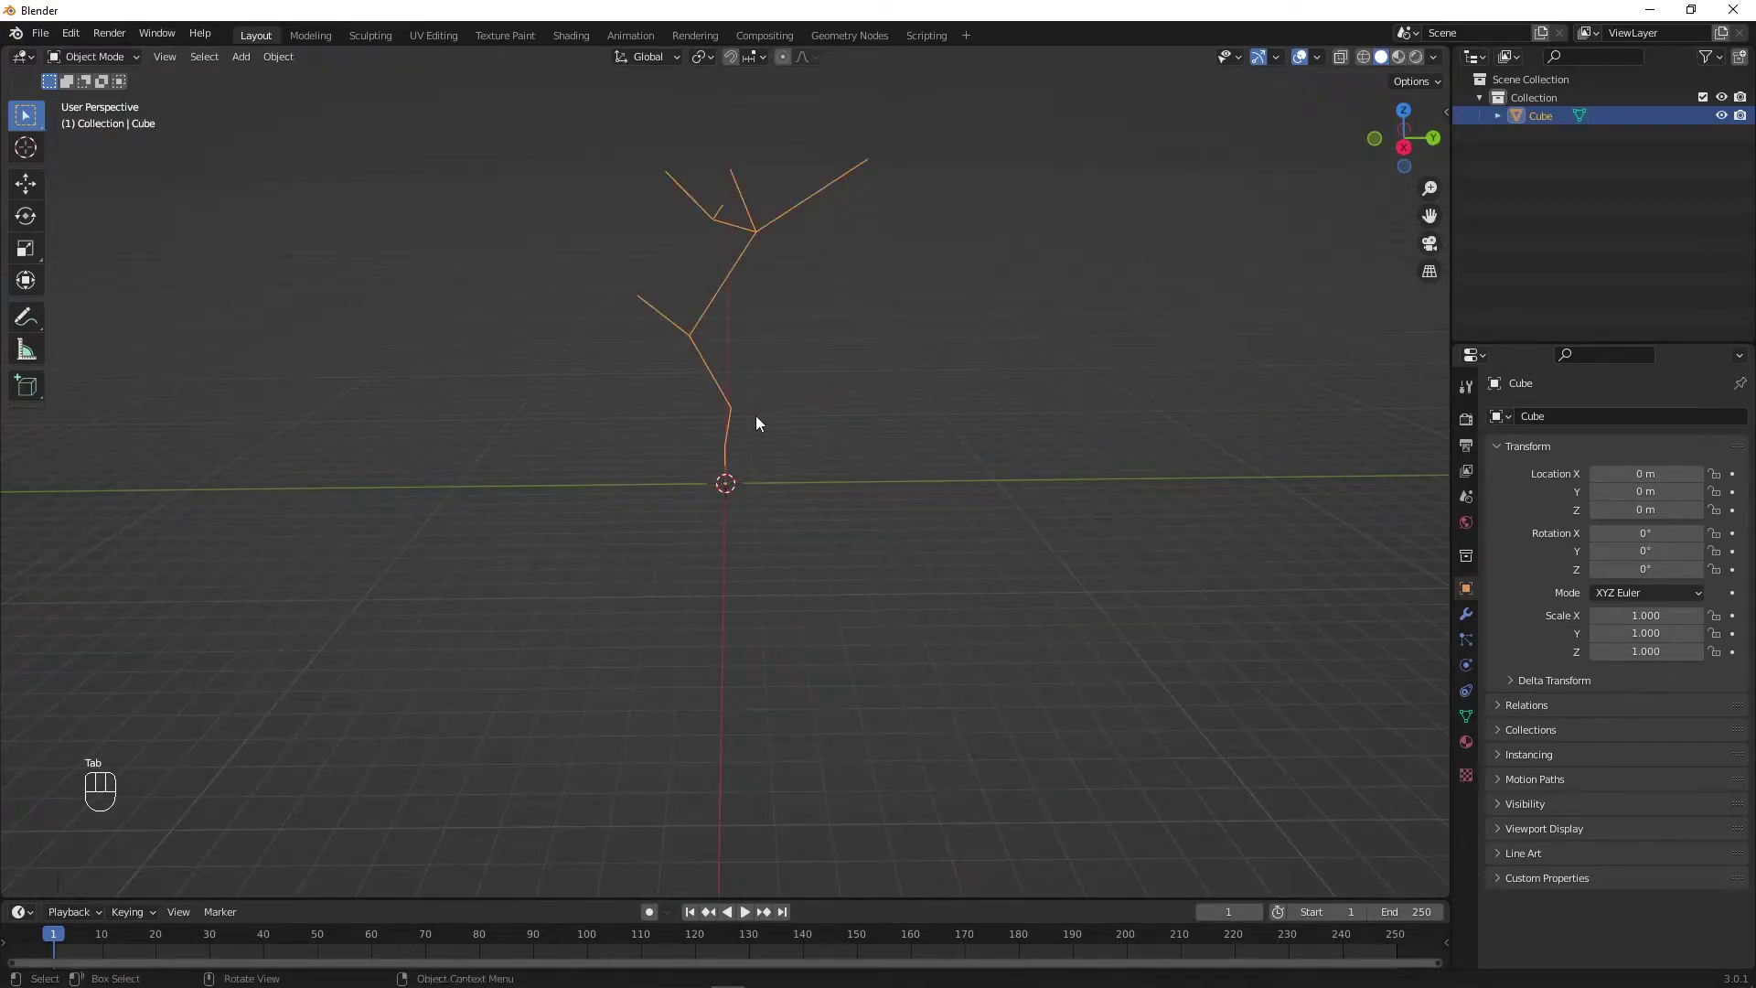
Step: Add a Skin modifier to the branching edge mesh
click(1468, 612)
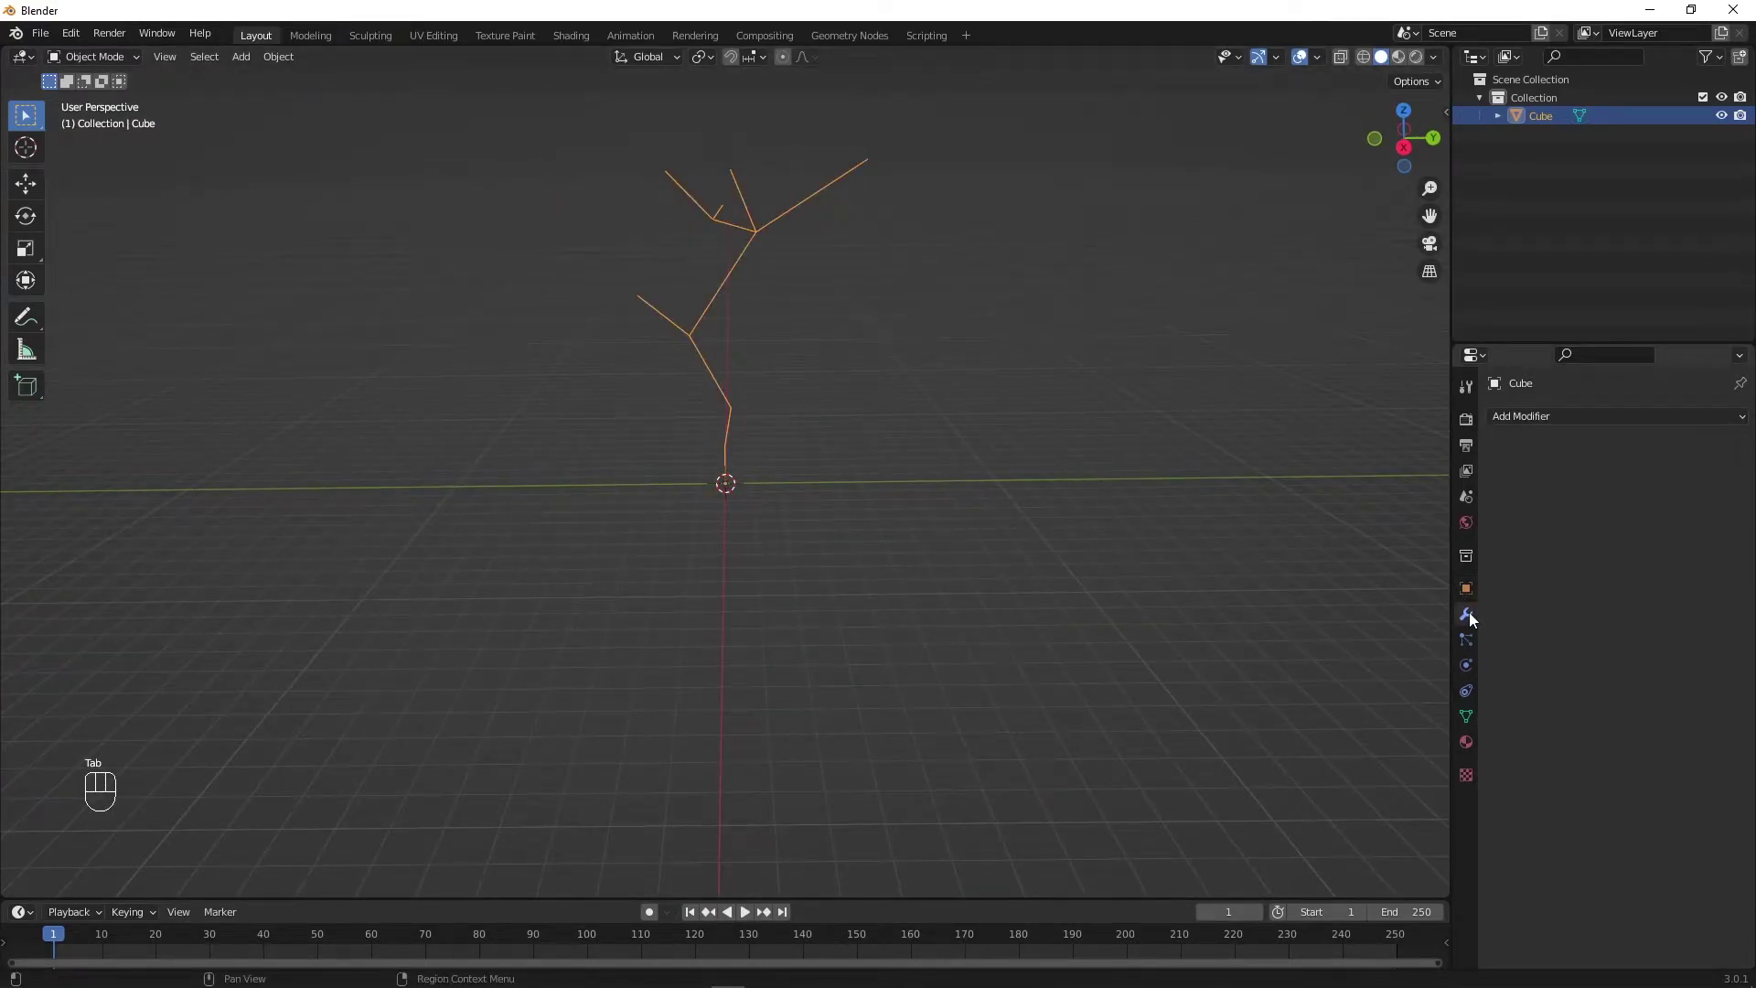
click(1553, 418)
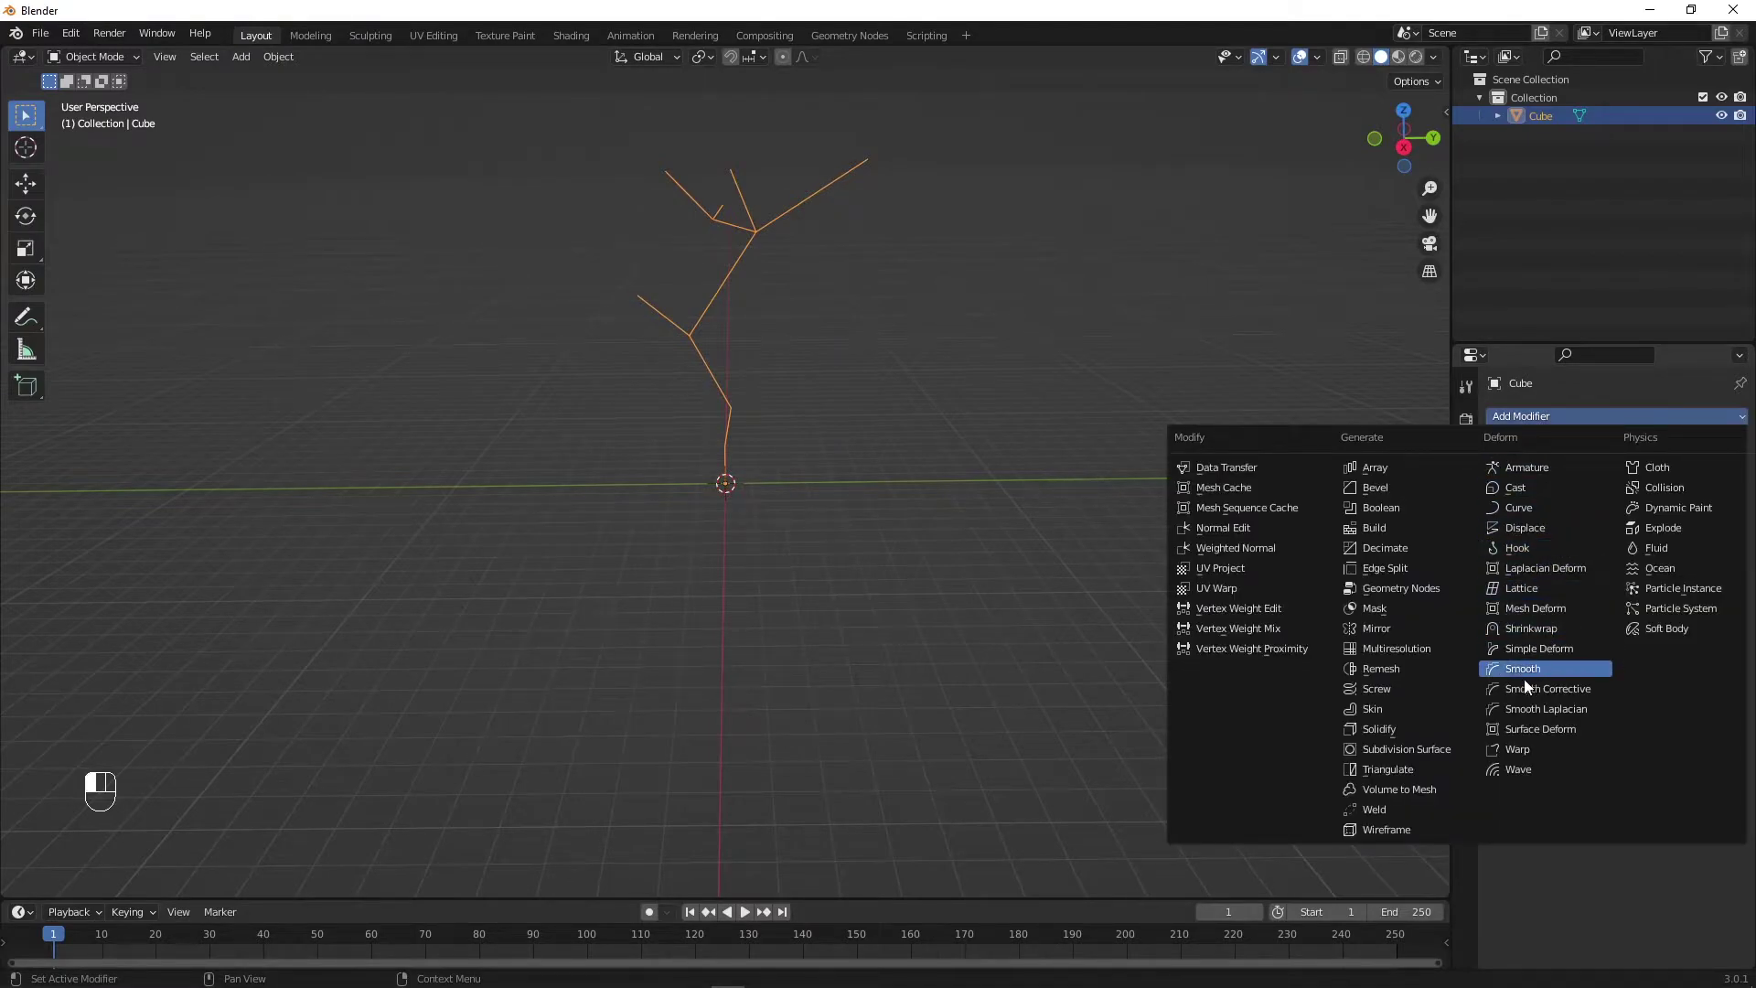
click(1411, 709)
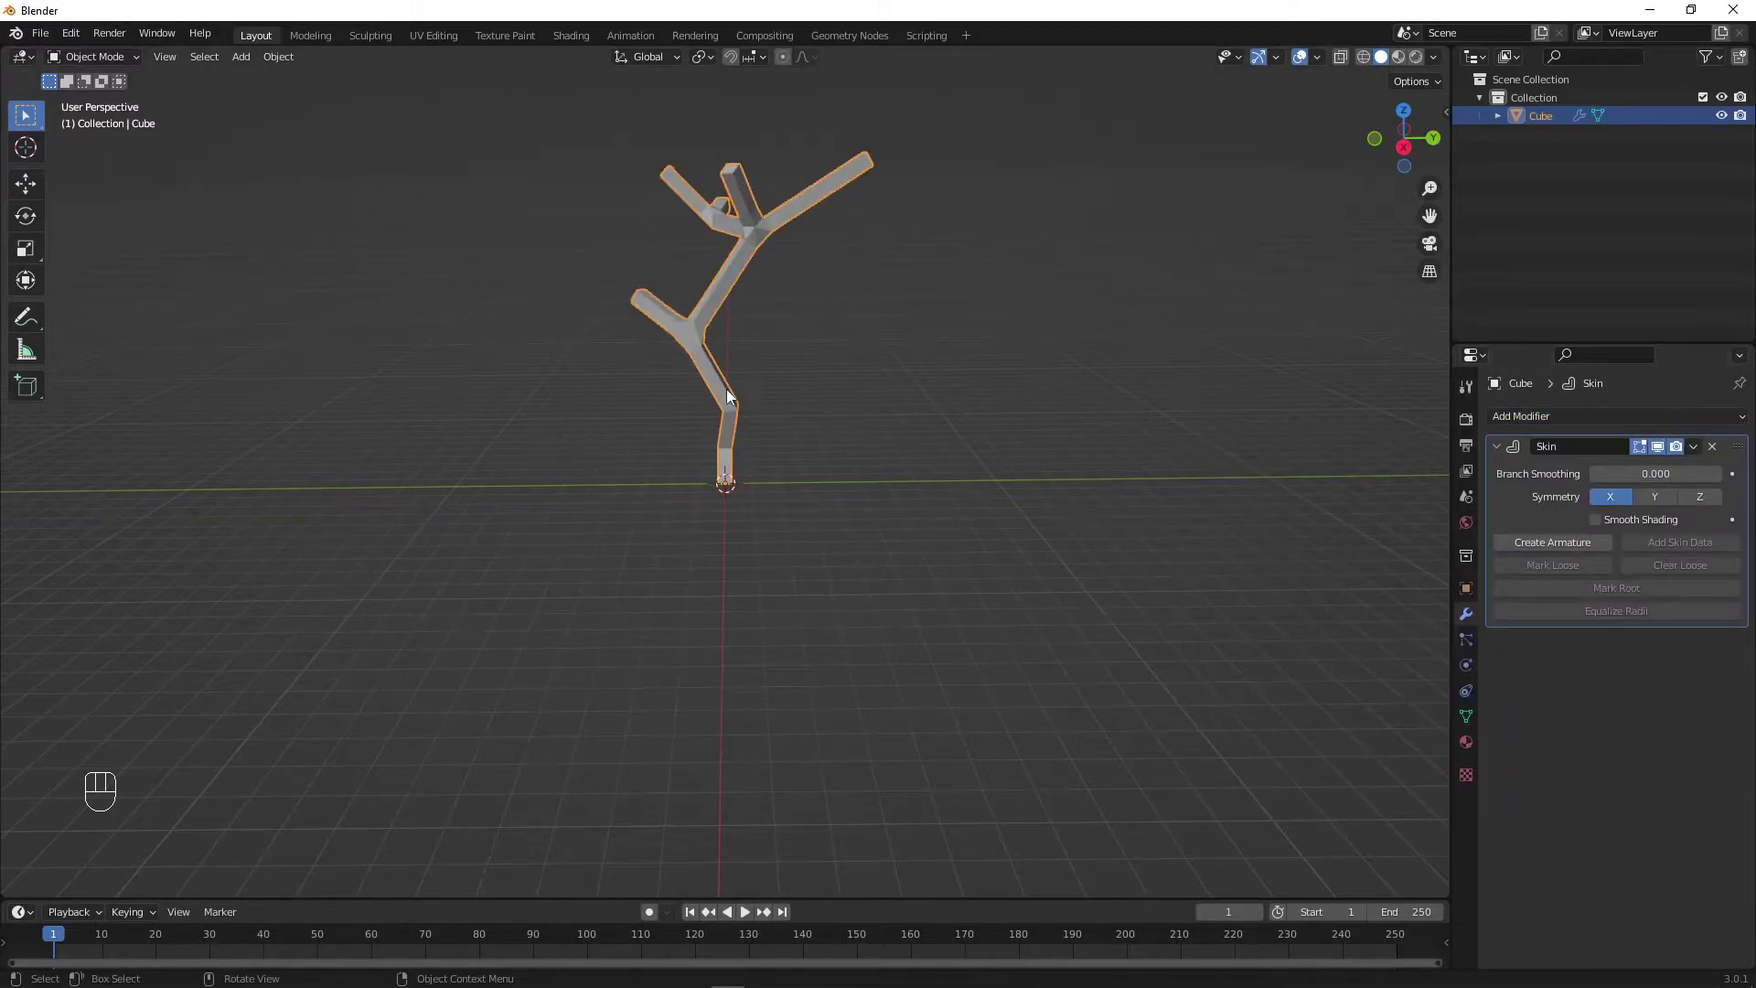
Step: Switch to wireframe shading and, in Edit Mode, enlarge the skin radius at the trunk's base vertex
click(1363, 57)
key(Tab)
scroll(732, 483, up, 2)
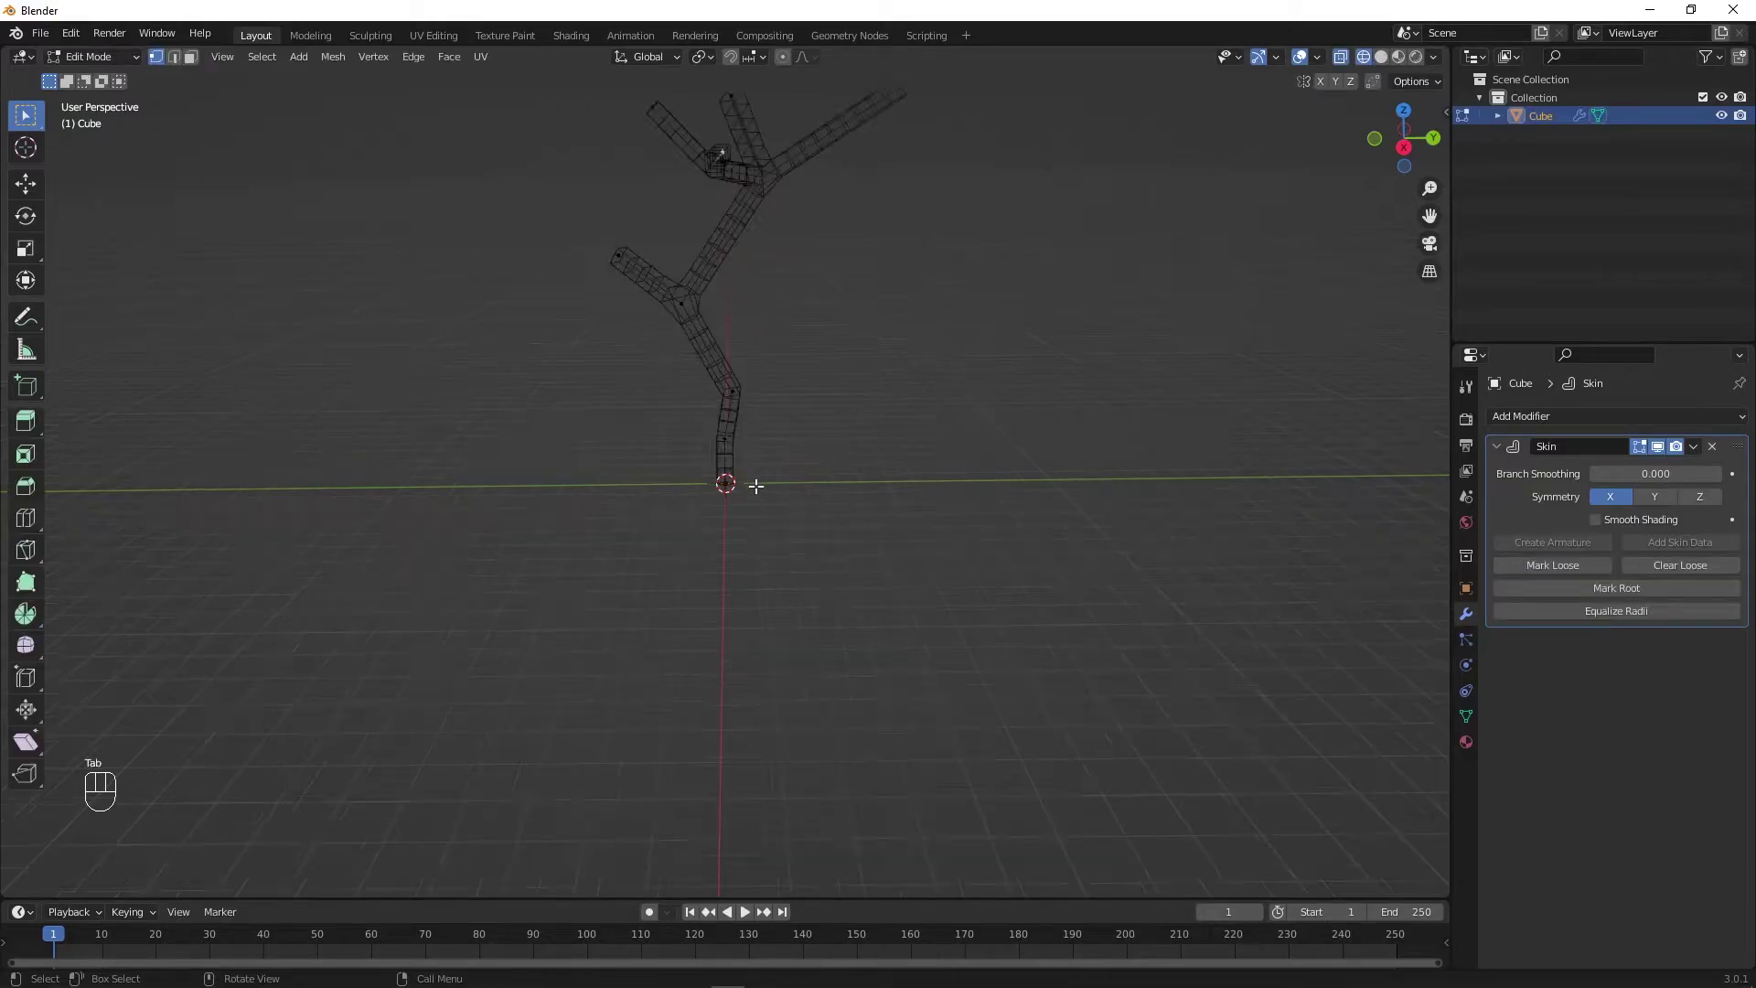
middle_drag(872, 492, 780, 497)
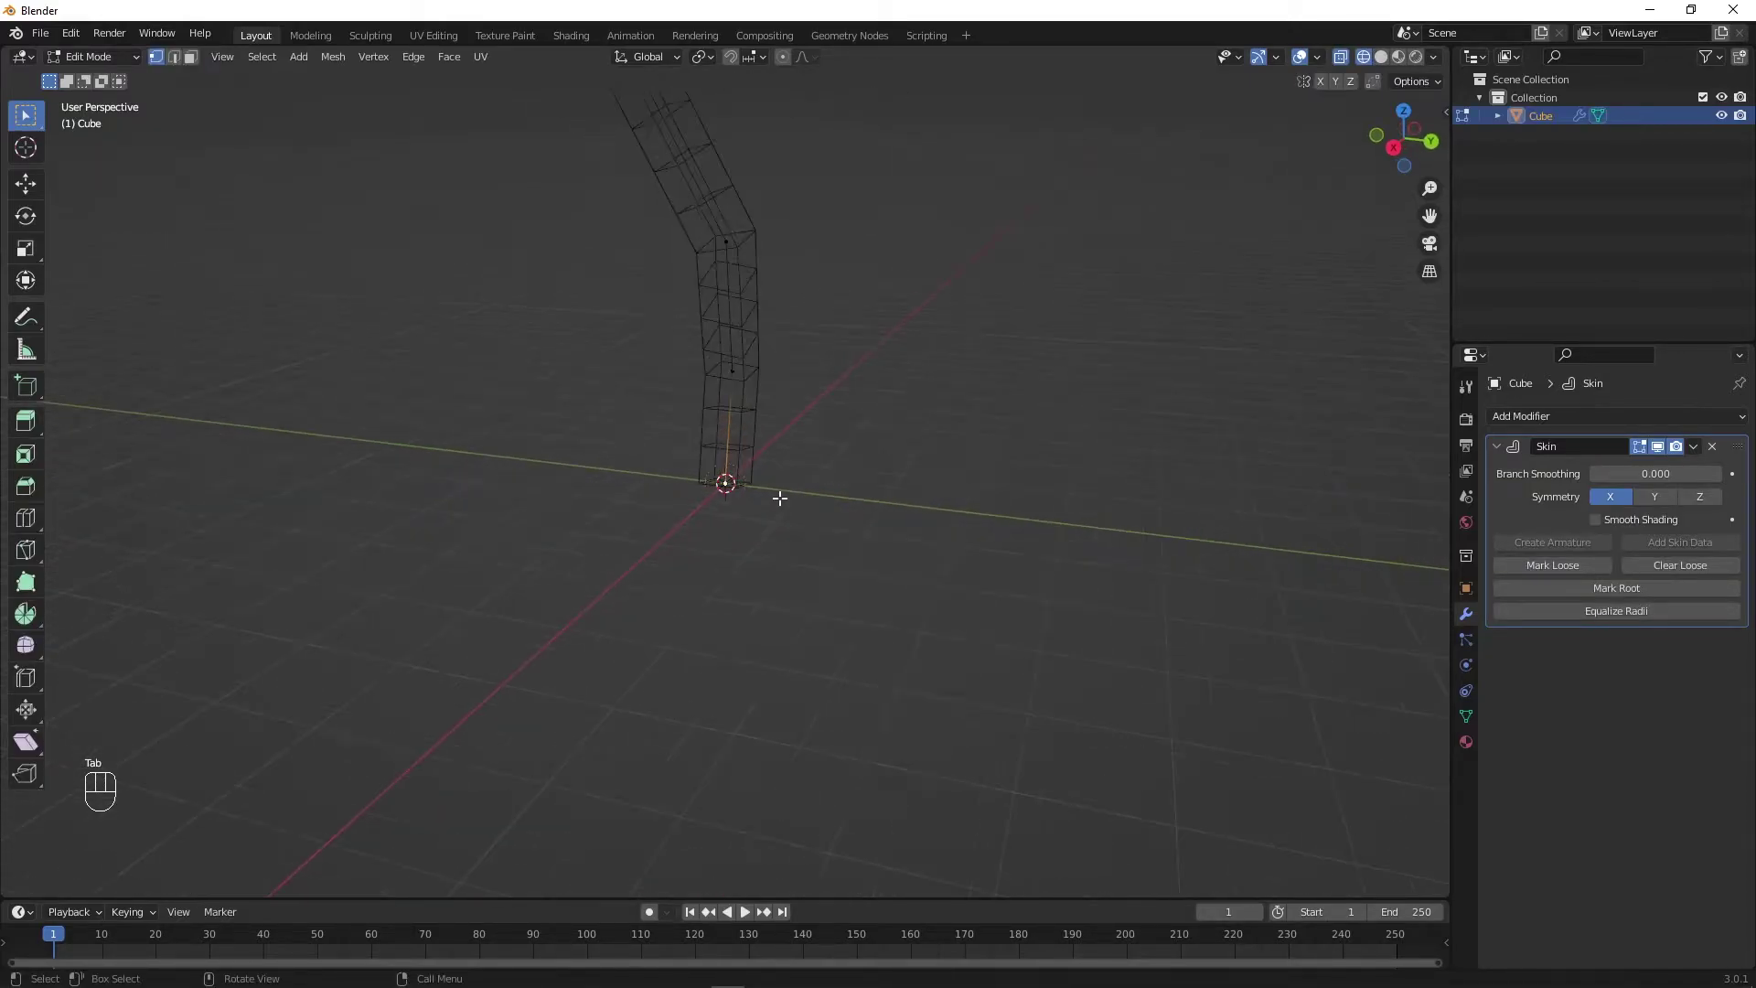
key(ctrl+a)
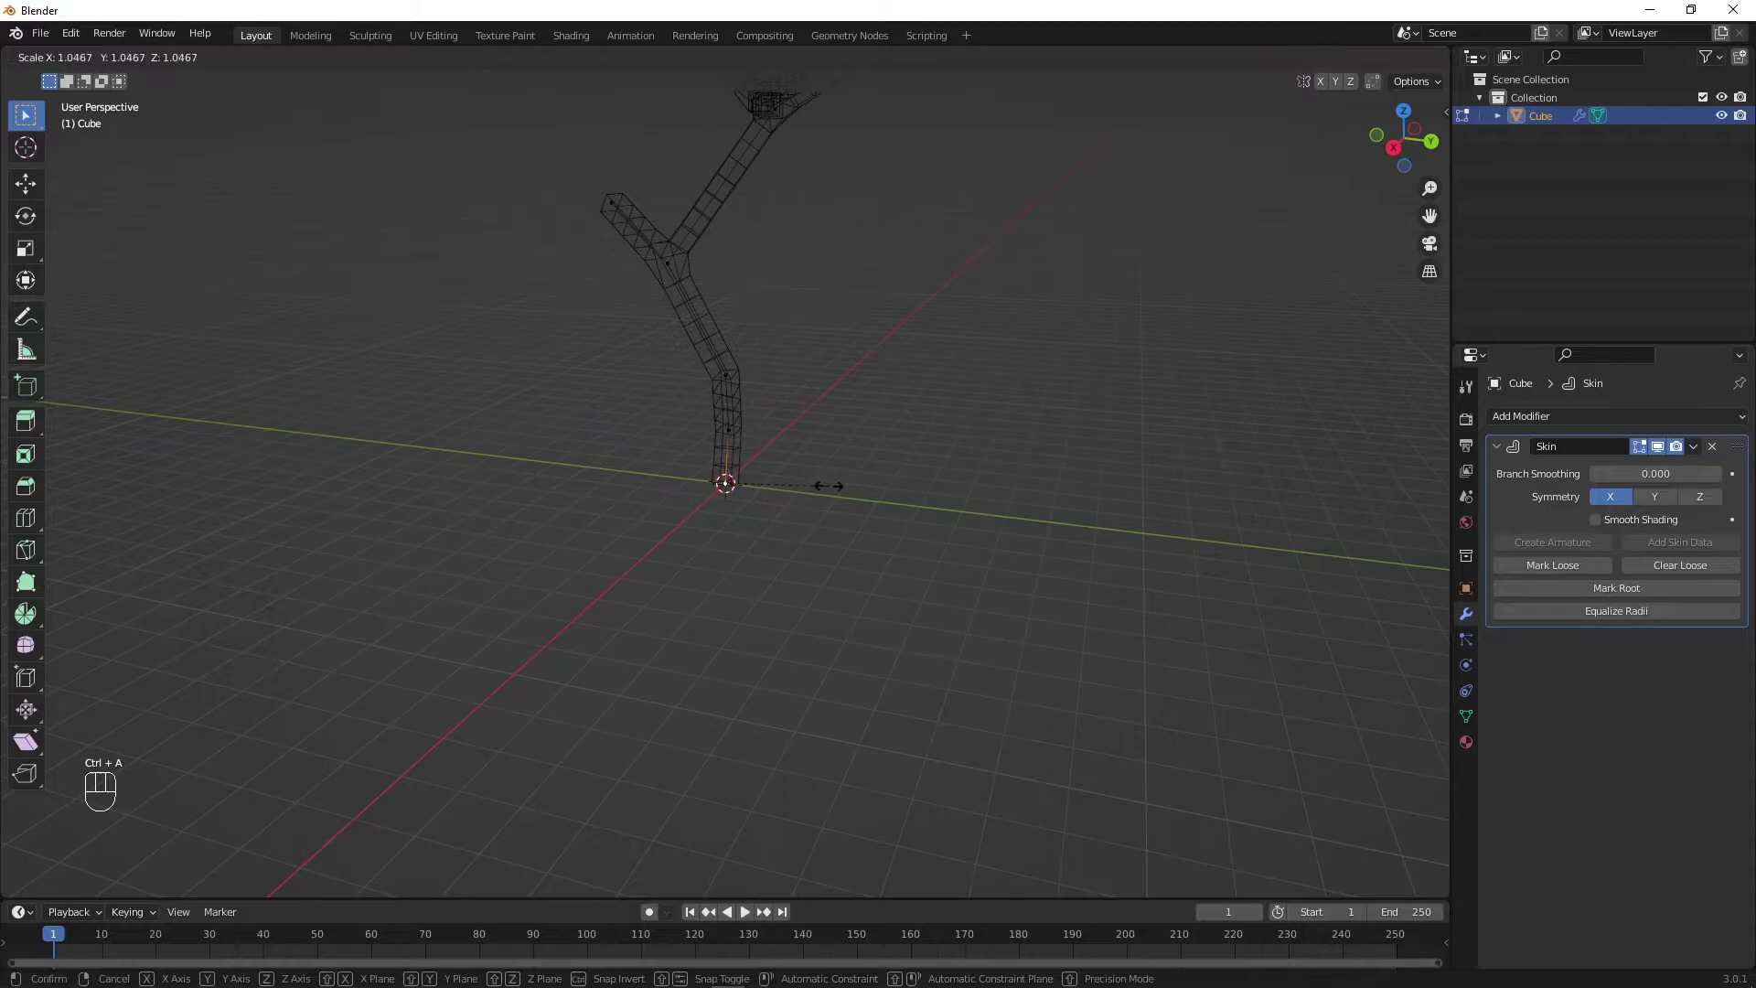
click(1066, 495)
Step: Thicken the skin at the second trunk vertex and shift the base vertex about -0.28 m along X
middle_drag(992, 485, 757, 447)
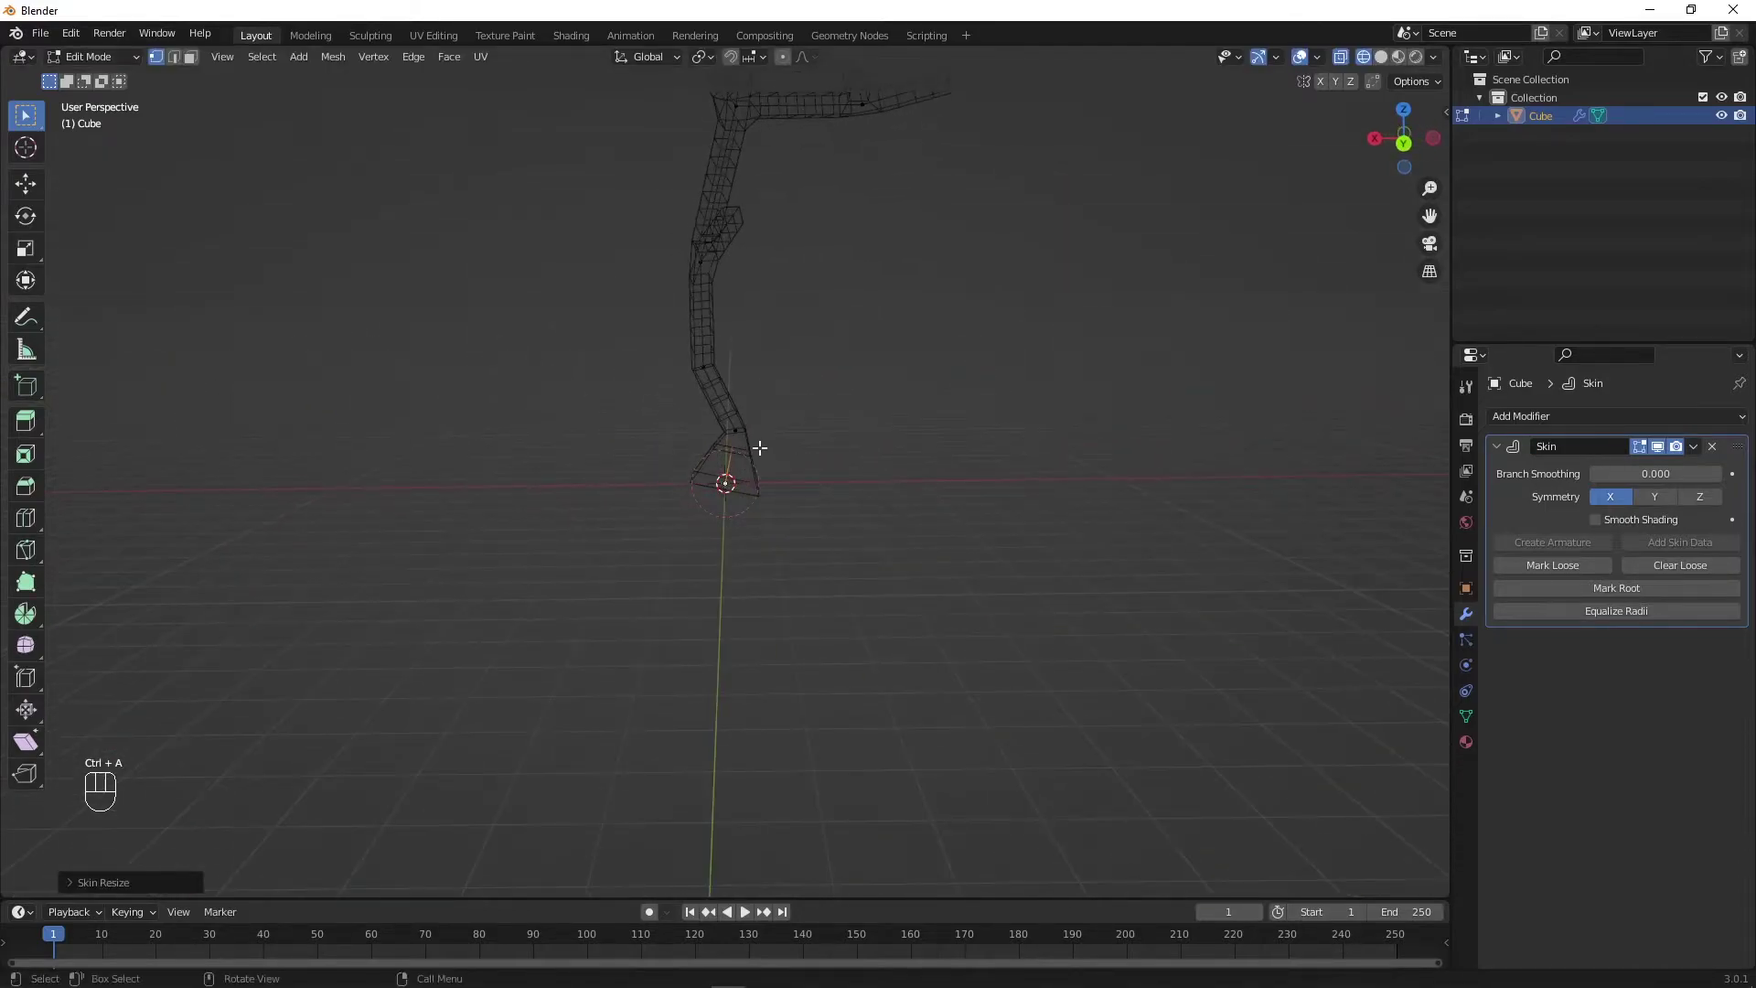
click(736, 431)
key(ctrl+a)
click(928, 425)
key(g)
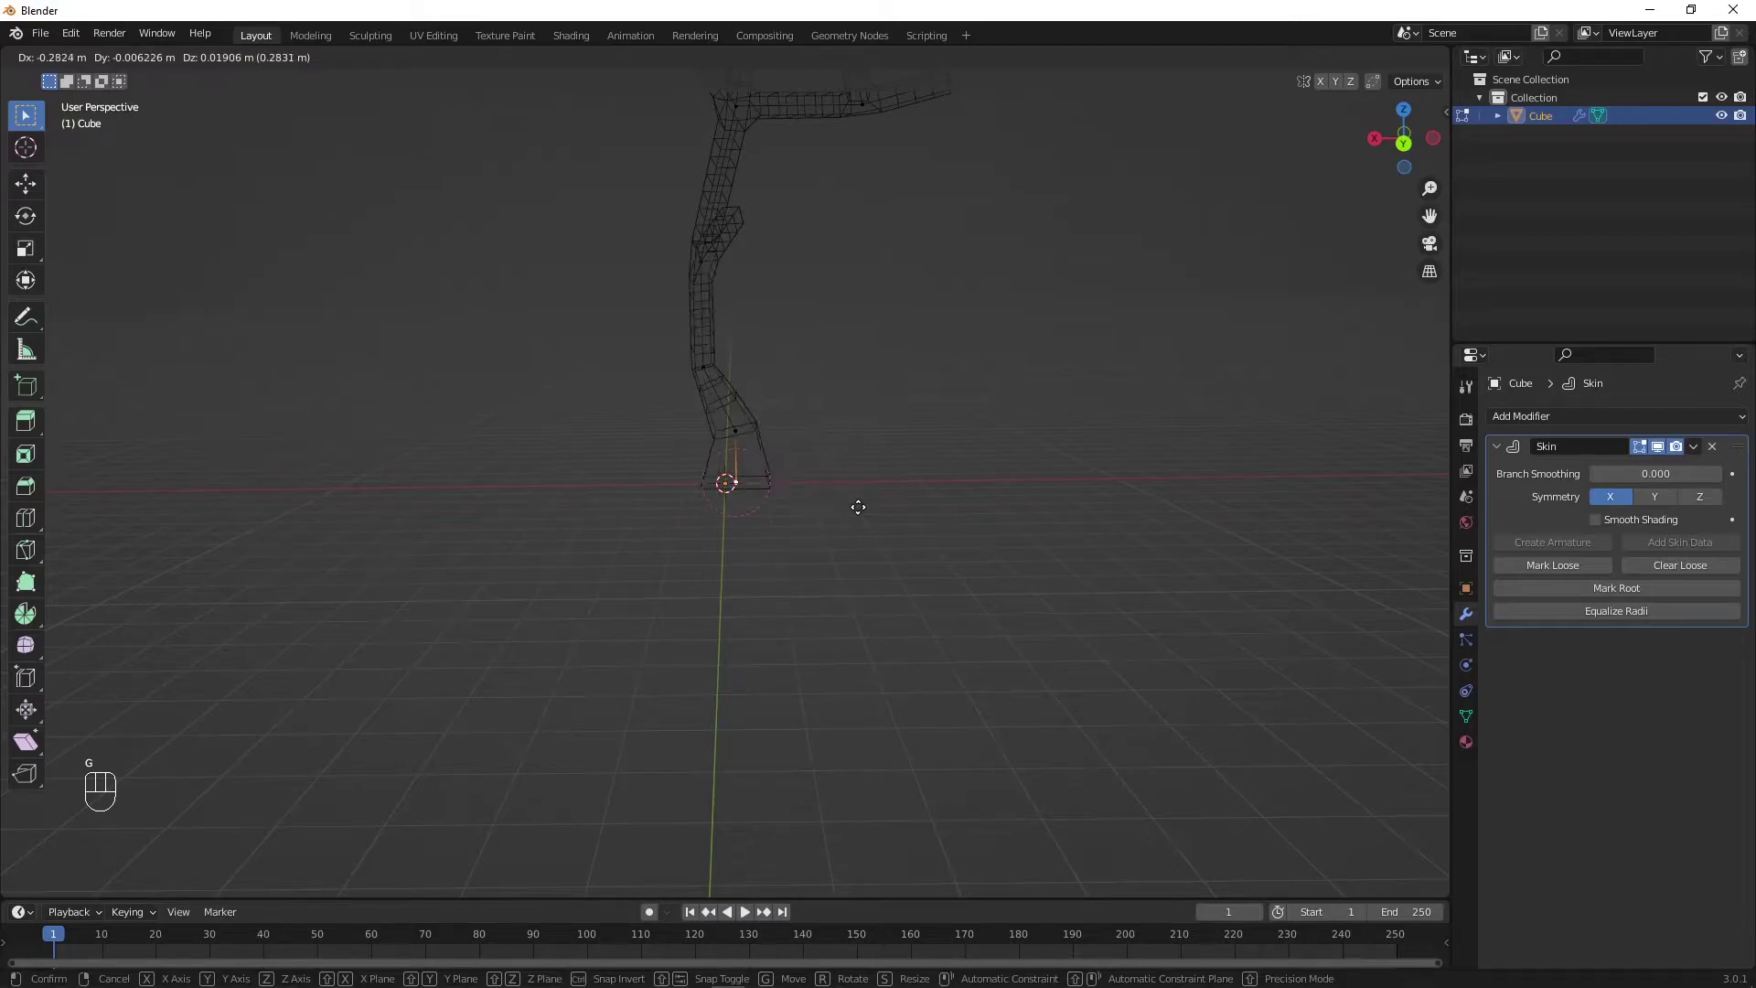
click(858, 507)
Step: Taper the branches by shrinking the skin radius at the lower side branch's tip and the upper branch tips
middle_drag(859, 506, 902, 302)
key(ctrl+a)
click(951, 254)
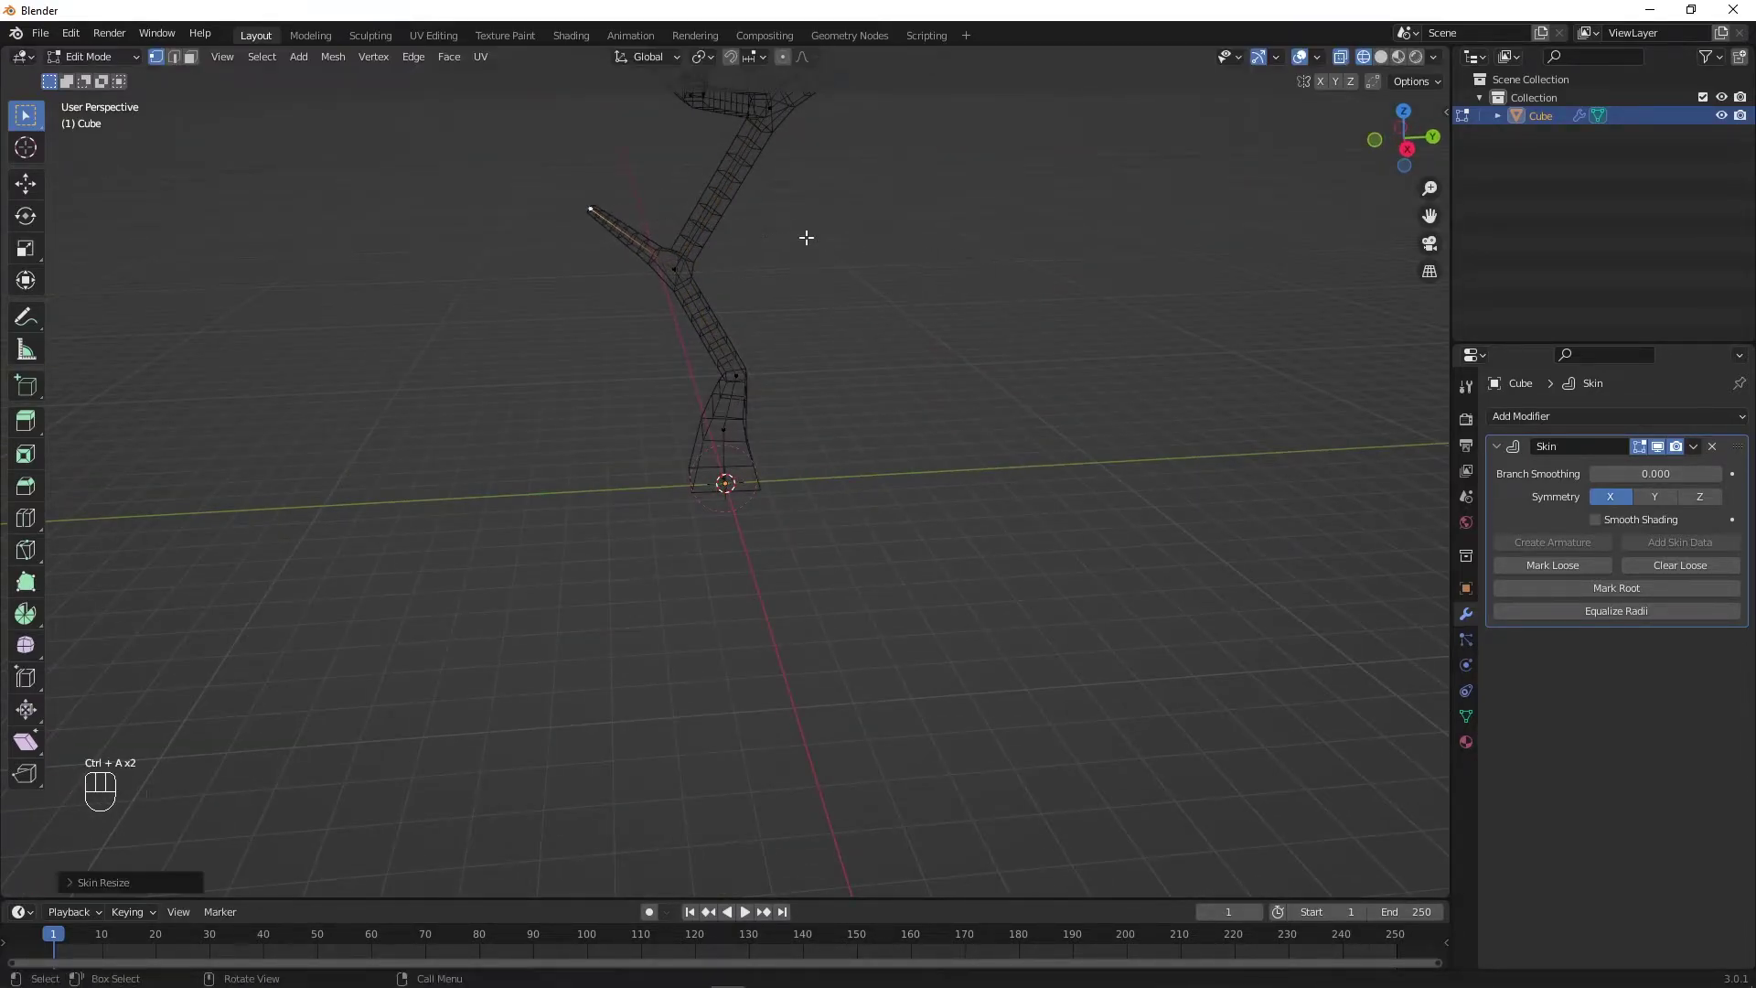
middle_drag(804, 235, 902, 482)
key(ctrl+a)
click(1180, 218)
middle_drag(1180, 218, 750, 376)
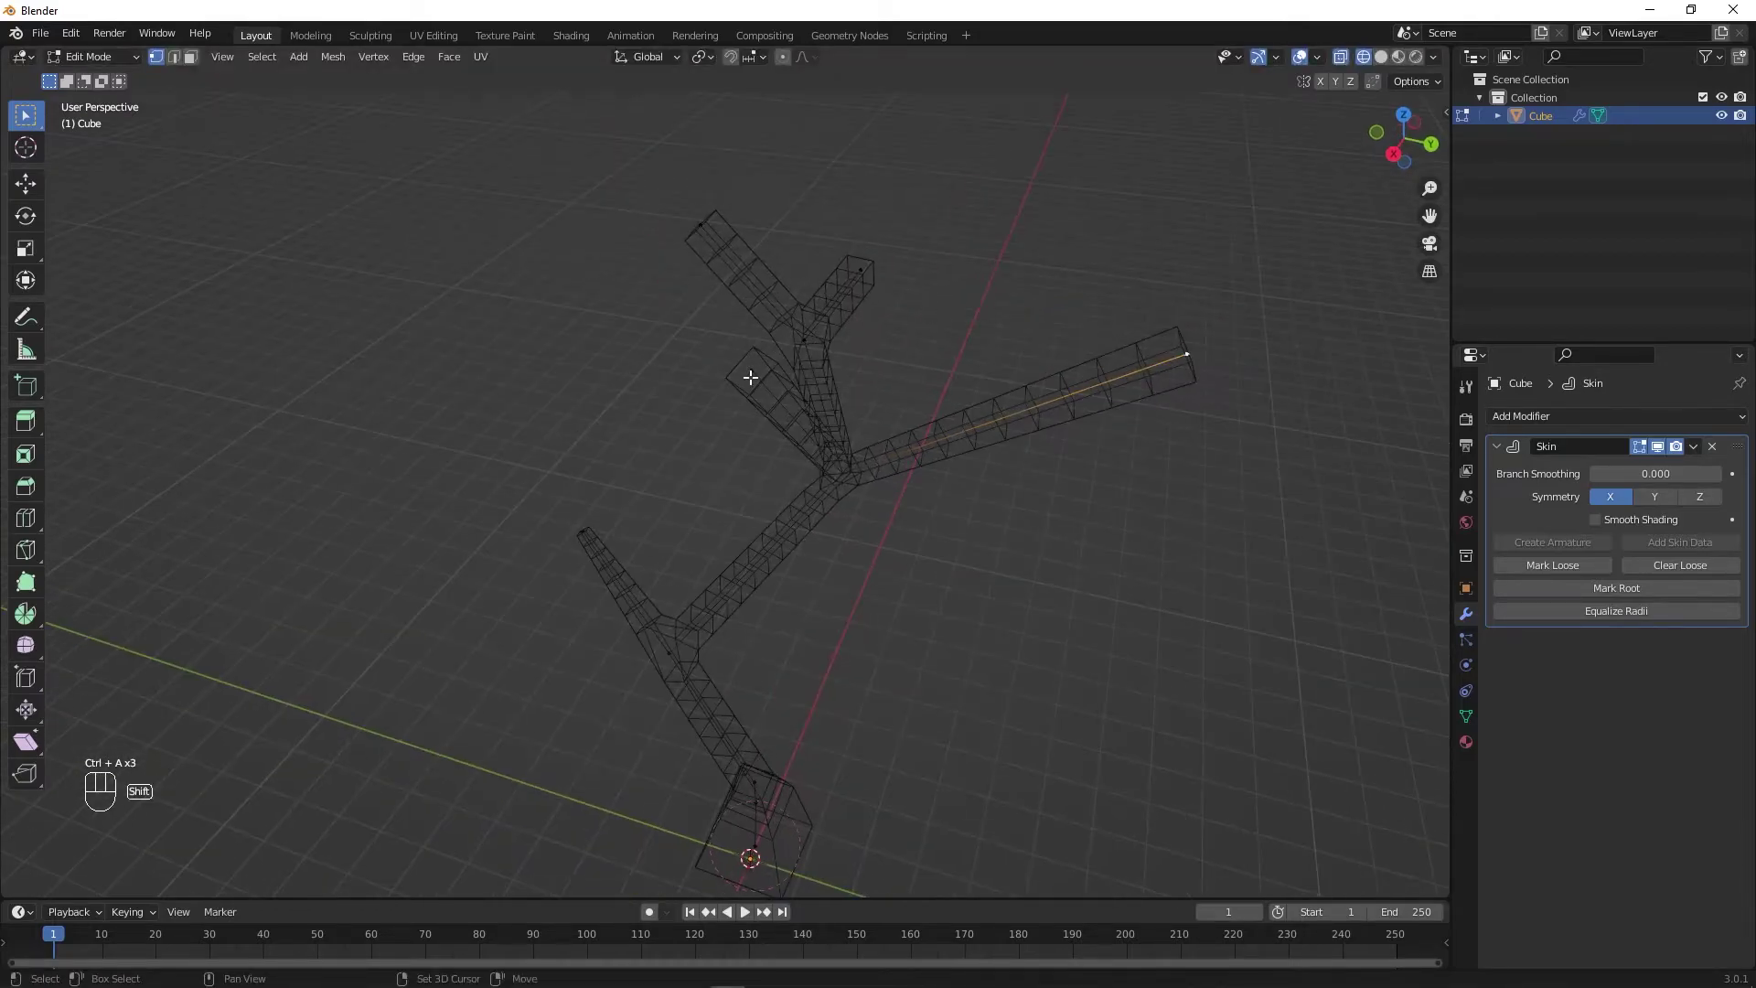
middle_drag(868, 268, 1145, 388)
key(ctrl+a)
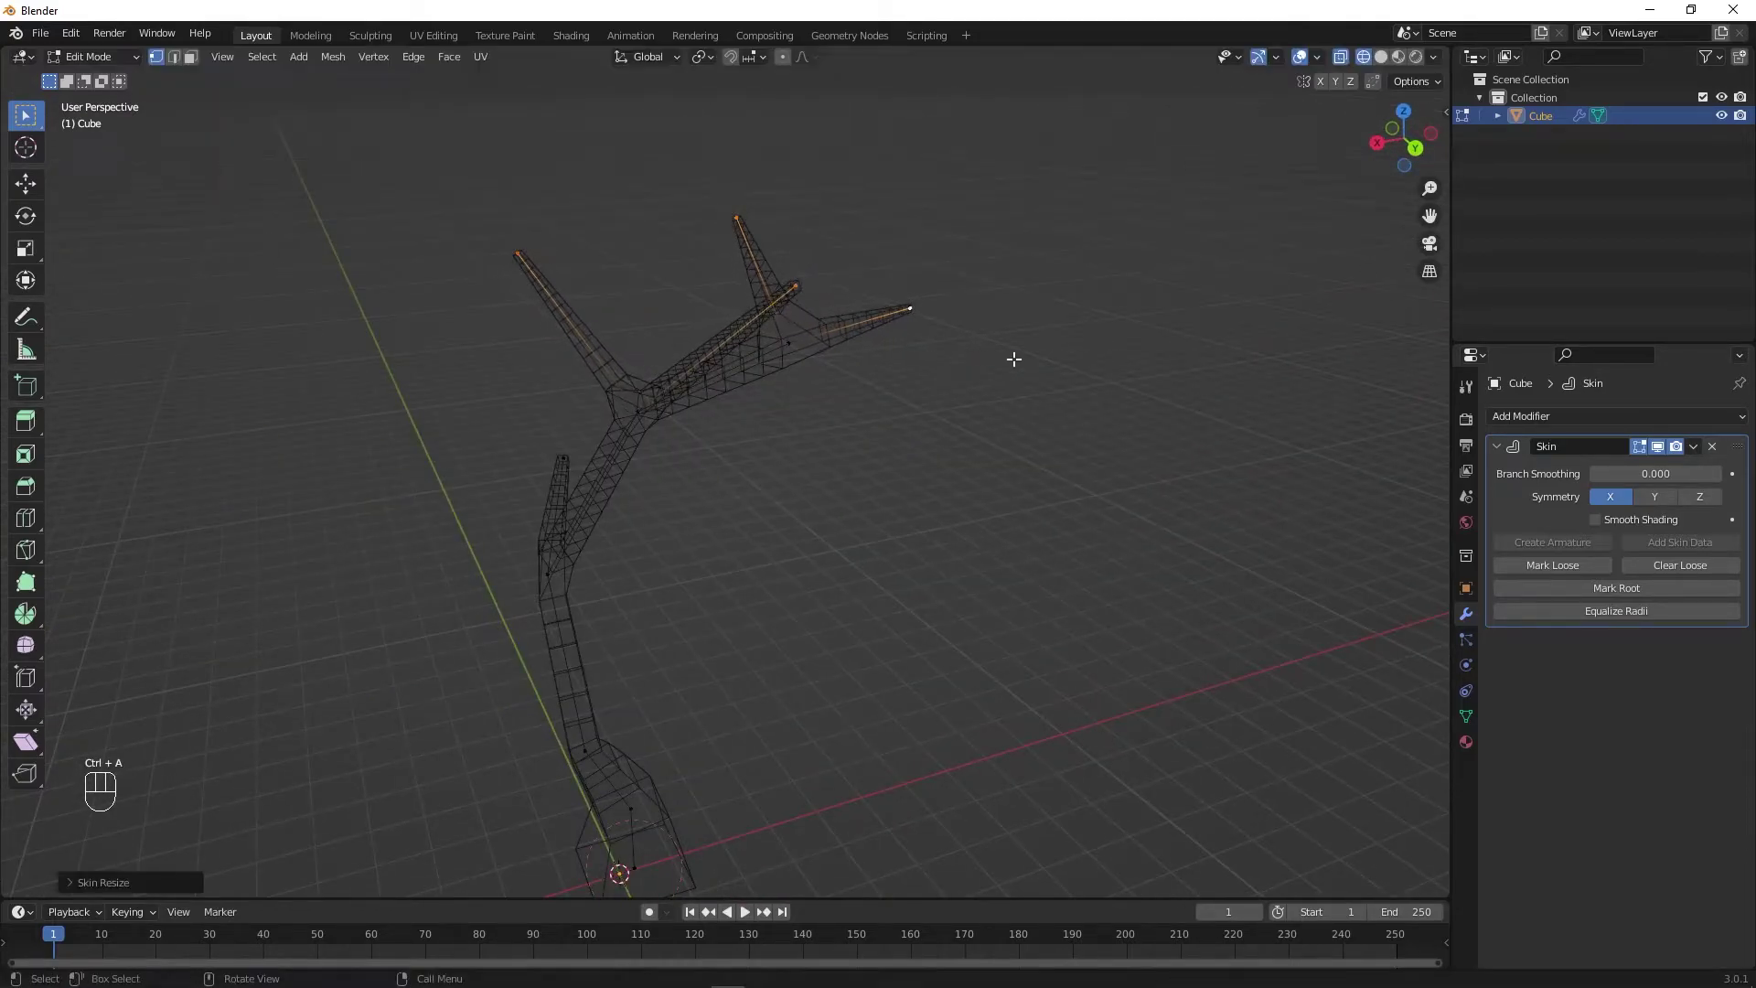
click(1088, 386)
Step: Switch back to solid shading and leave Edit Mode to view the finished trunk
scroll(945, 365, down, 2)
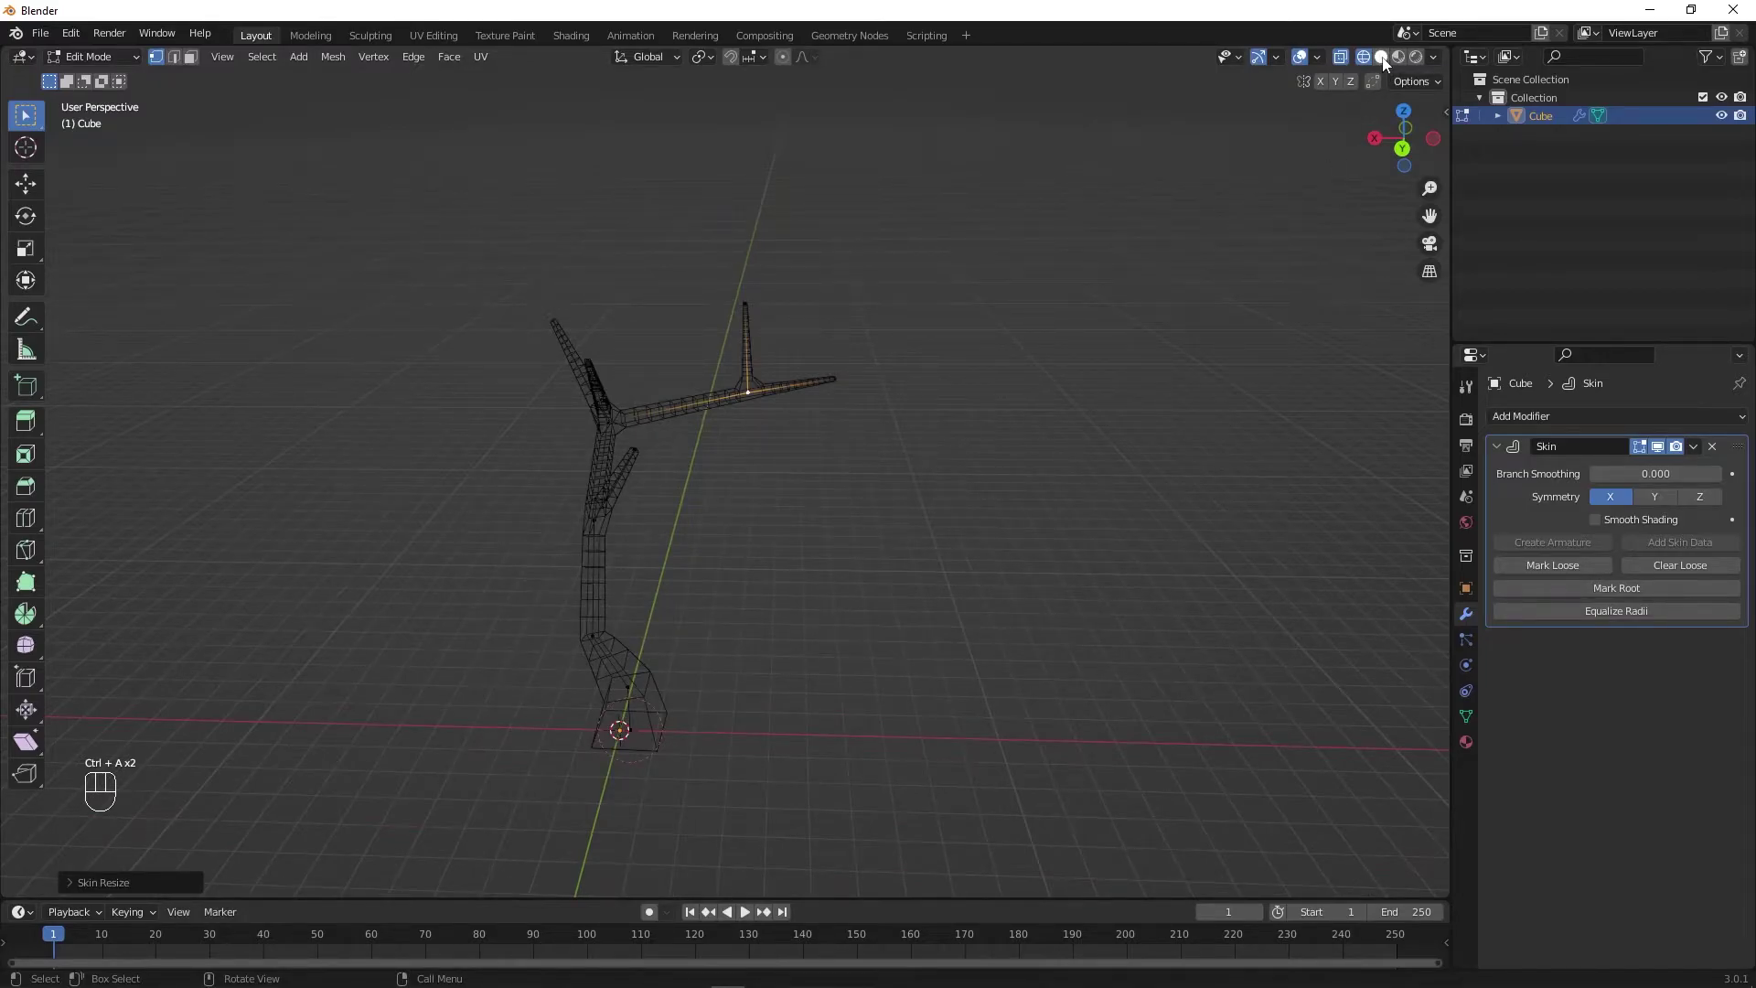
click(1381, 57)
key(Tab)
mouse_move(755, 529)
middle_down()
mouse_move(1219, 506)
mouse_move(880, 469)
mouse_move(788, 477)
mouse_move(787, 492)
mouse_move(867, 494)
mouse_move(812, 508)
middle_up()
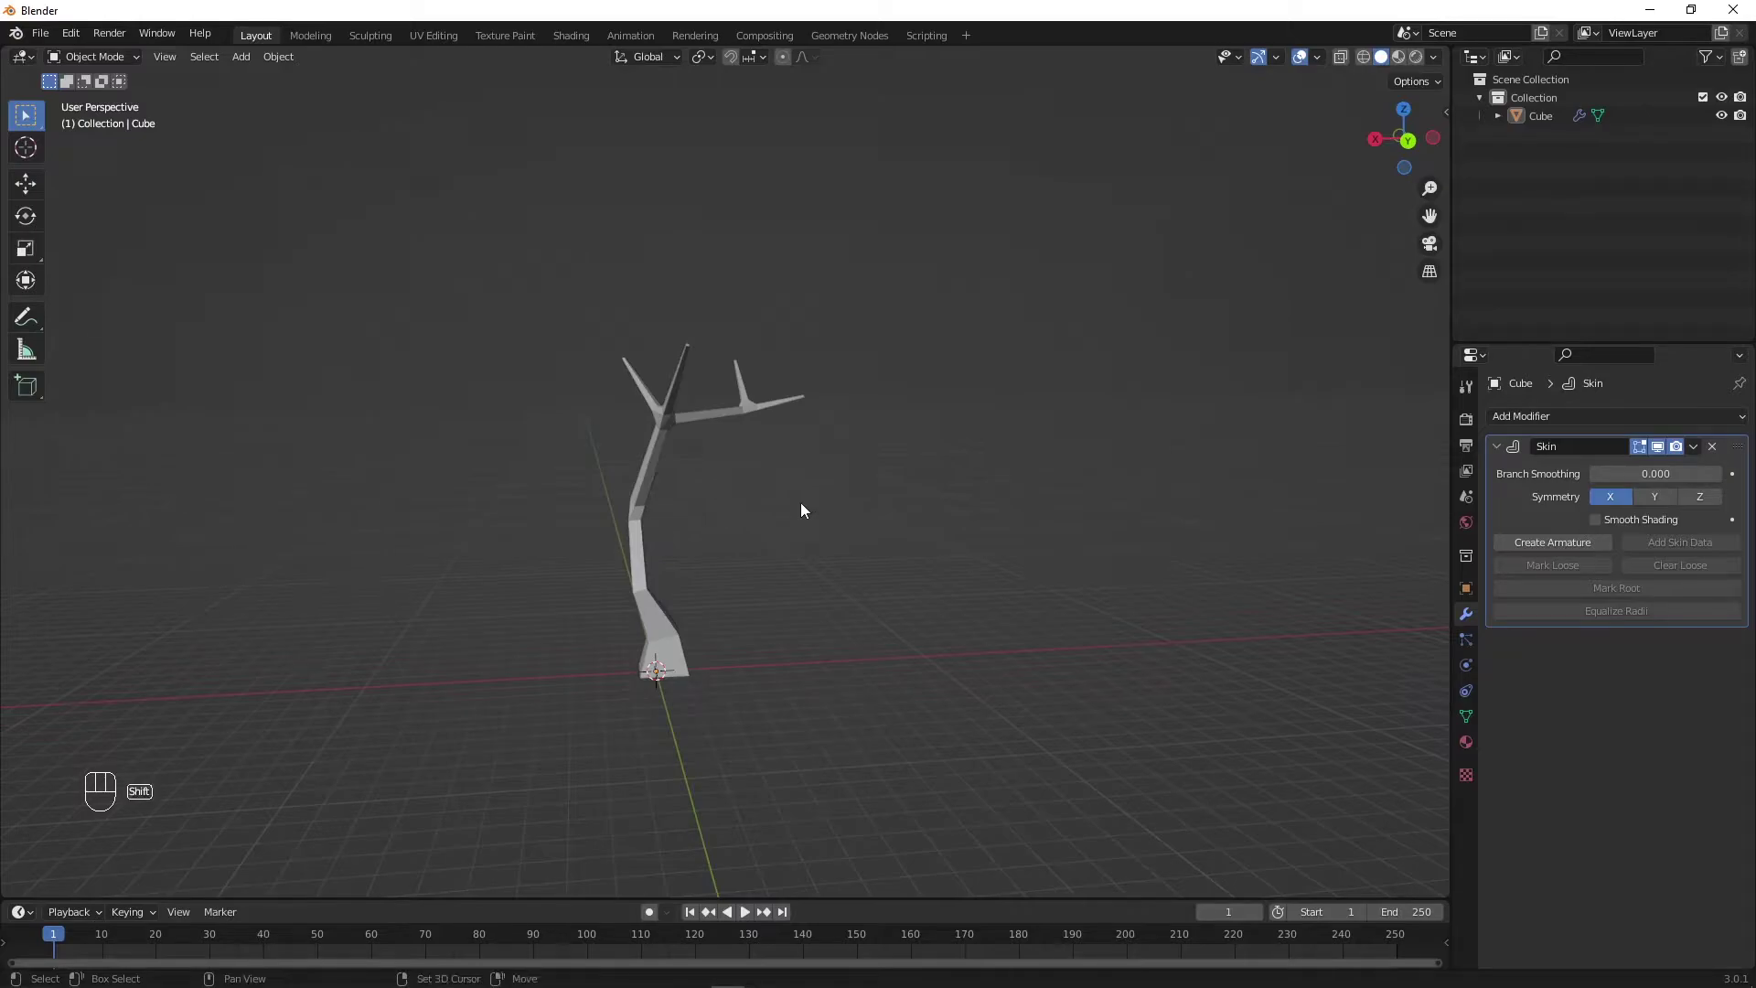
Step: Add an ico sphere with 1 subdivision for the foliage
key(shift+a)
mouse_move(811, 502)
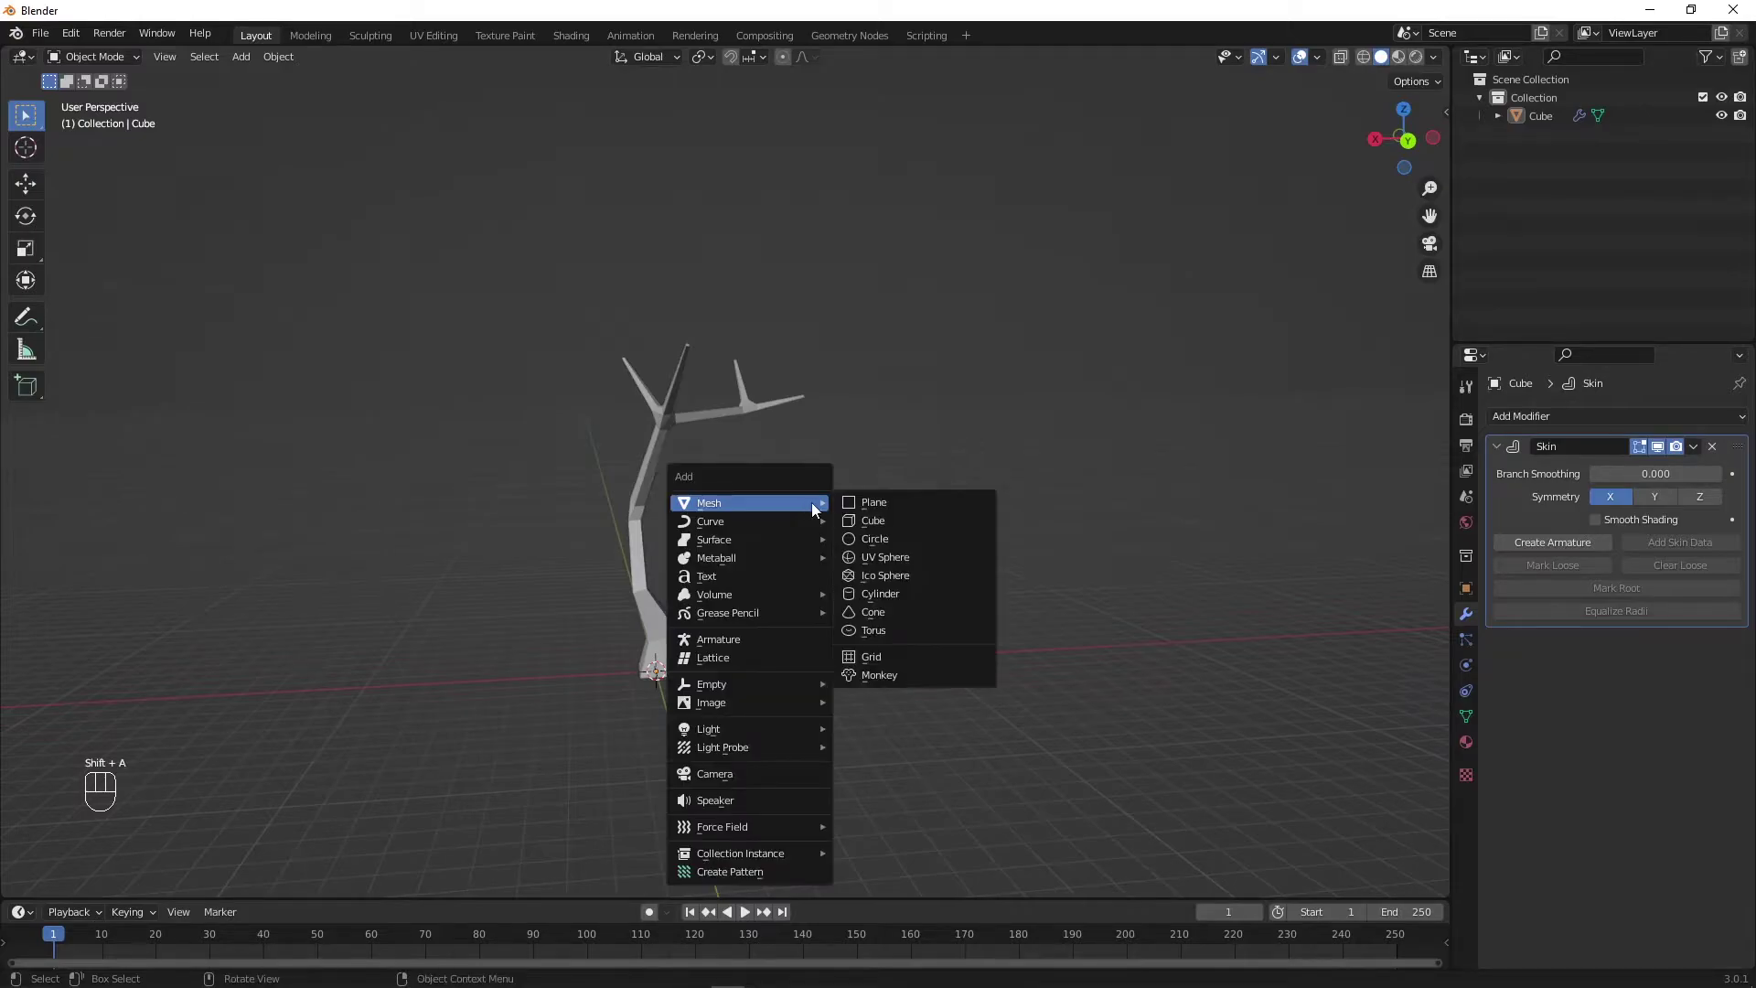
click(882, 576)
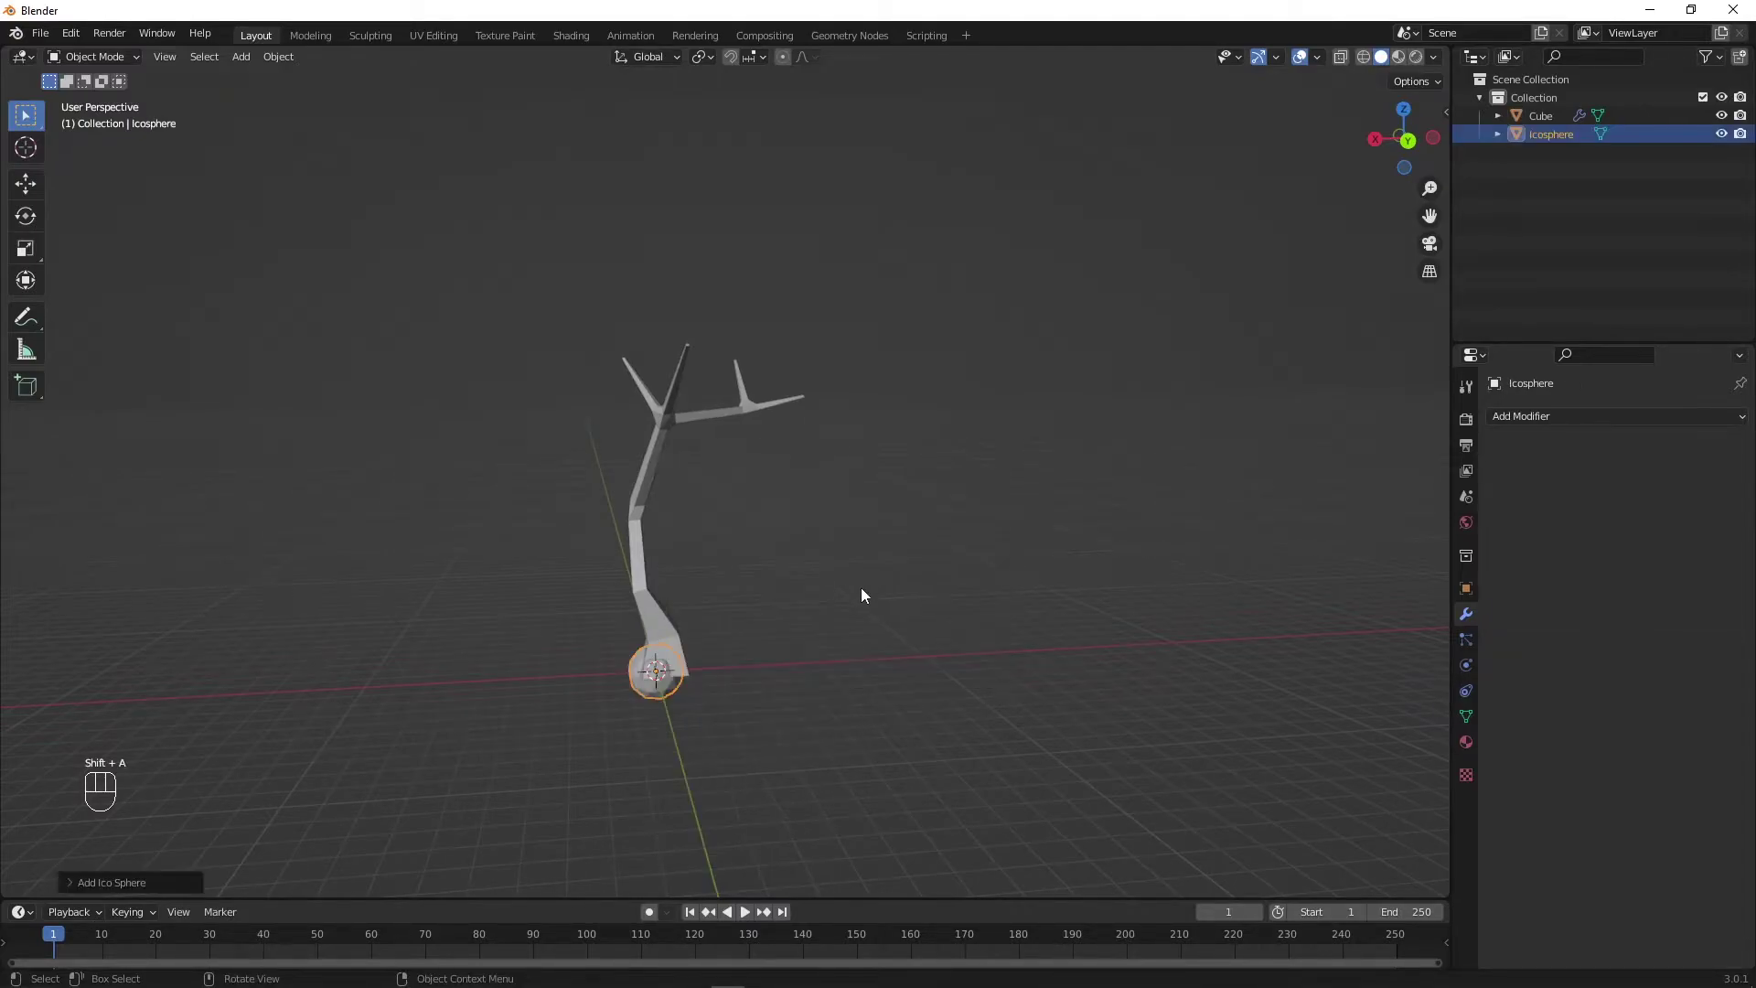
click(69, 882)
click(169, 702)
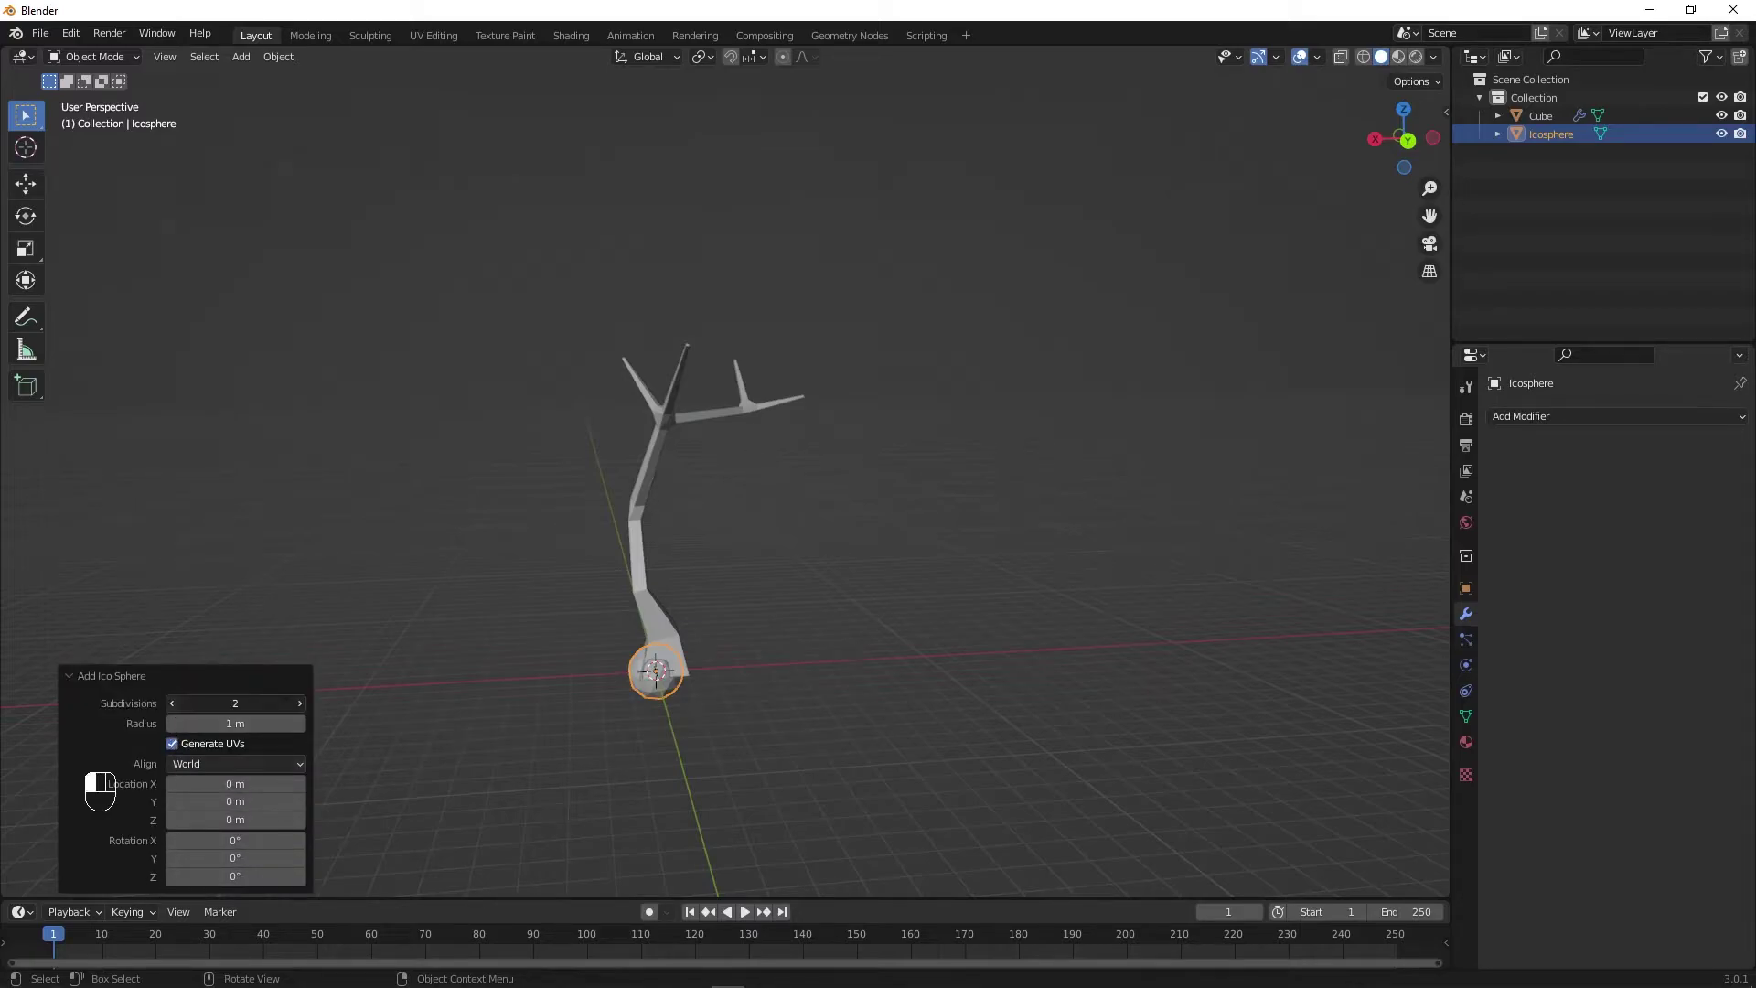
Step: Move the ico sphere up to the branch tips at the top of the tree and scale it to about 3.3
middle_drag(691, 771, 767, 752)
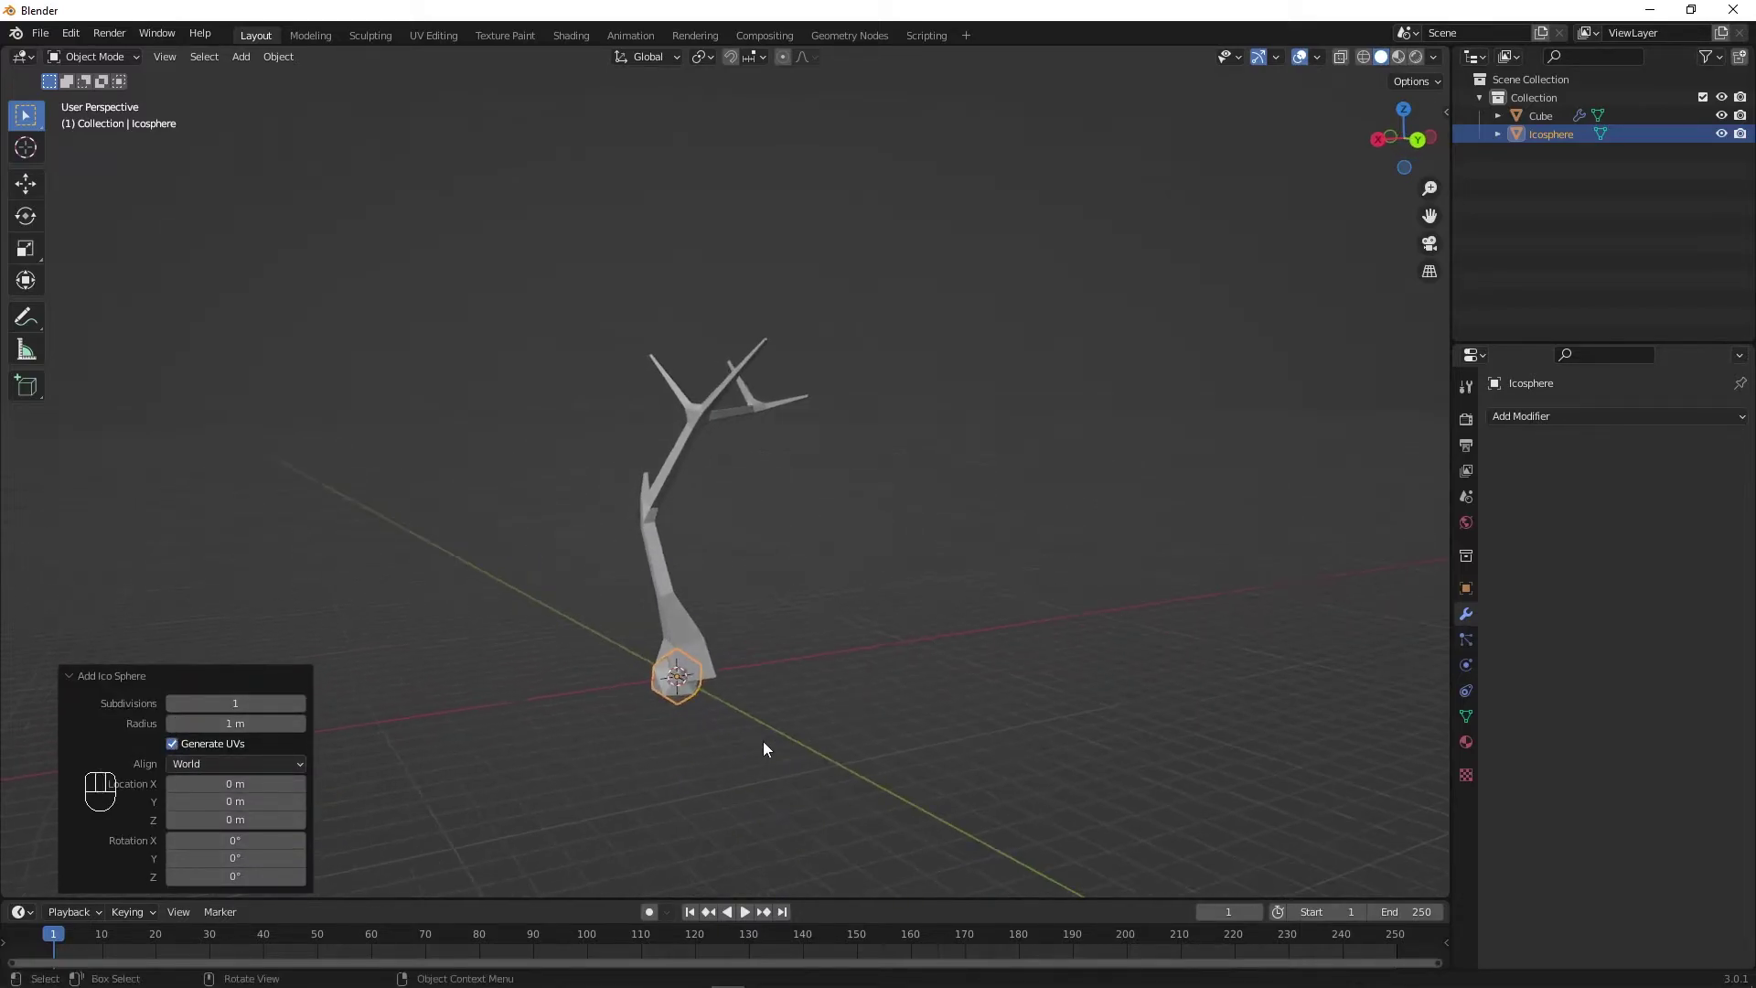
key(g)
click(732, 362)
key(s)
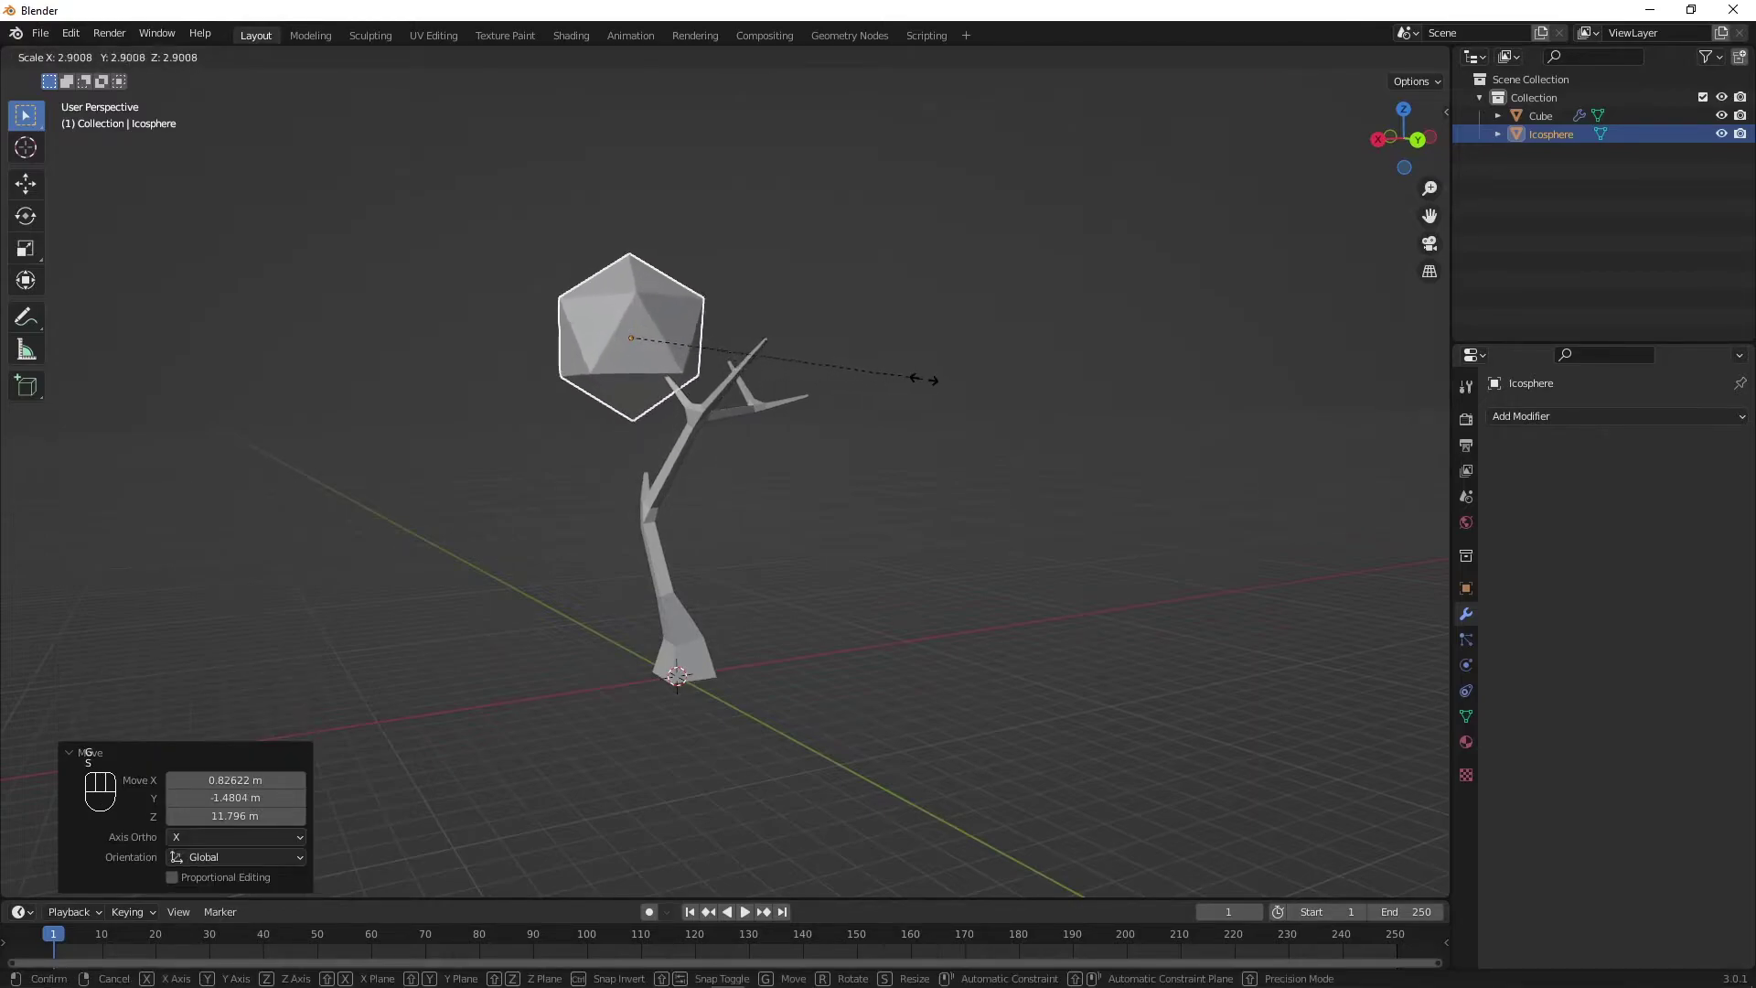
click(962, 373)
middle_drag(871, 414, 948, 426)
key(g)
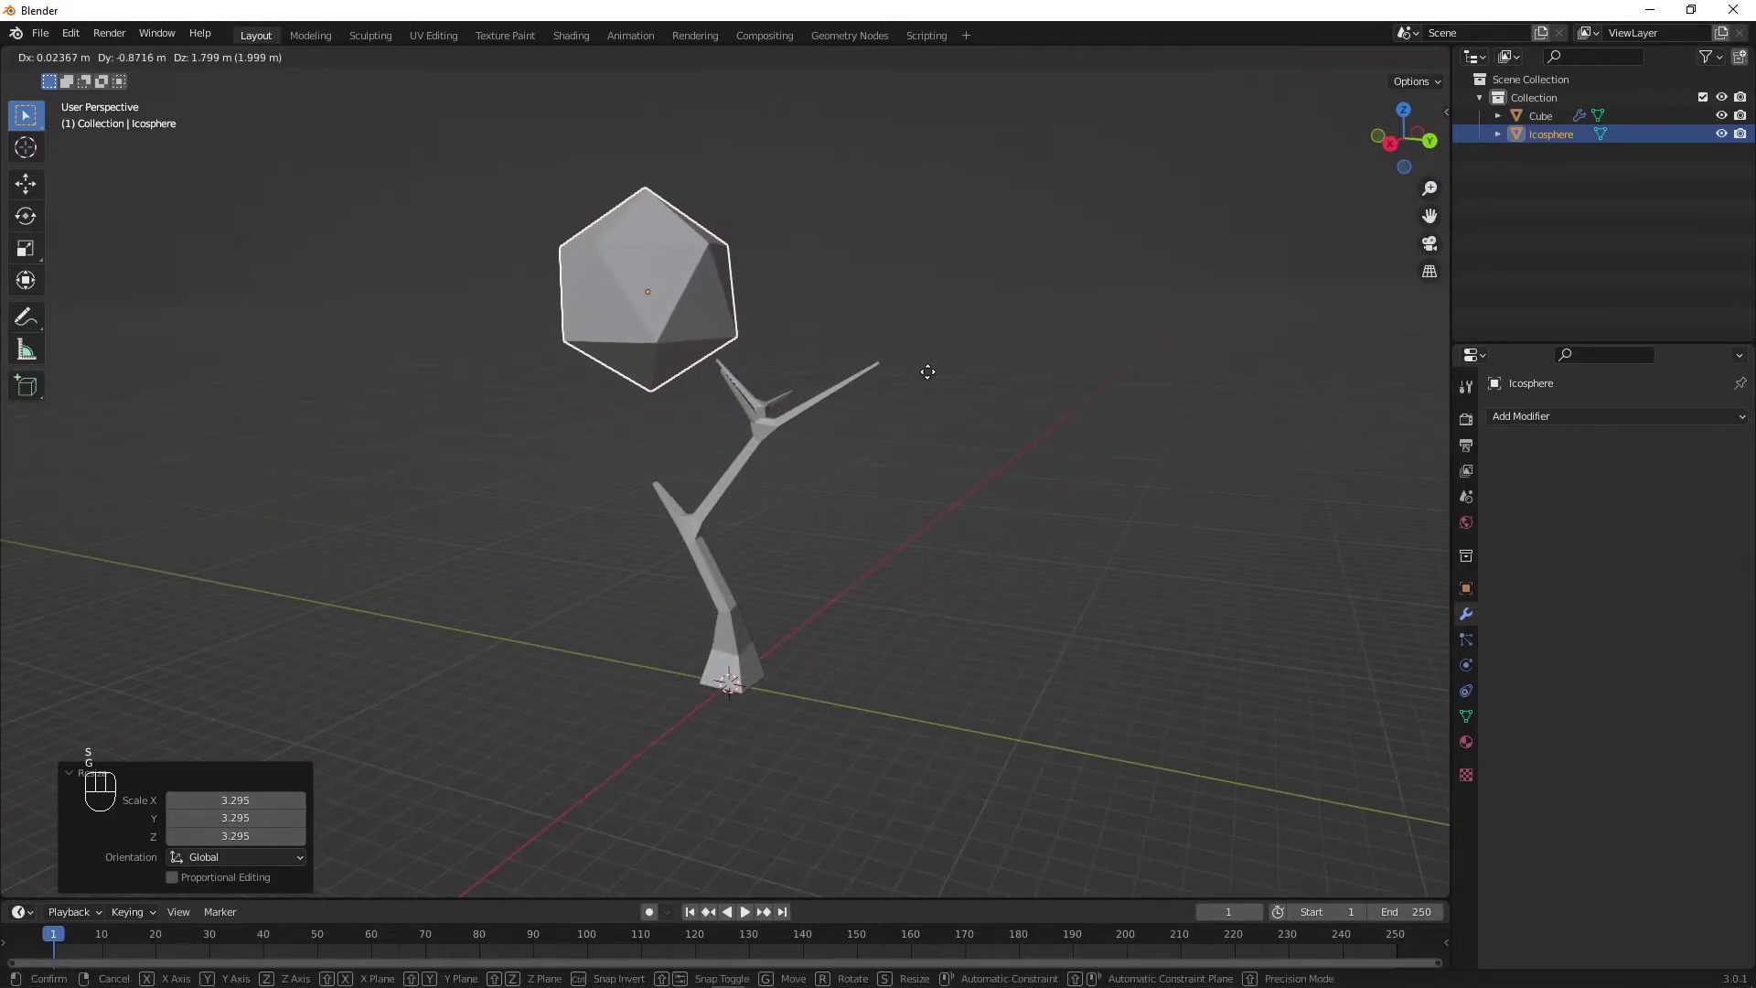
click(949, 402)
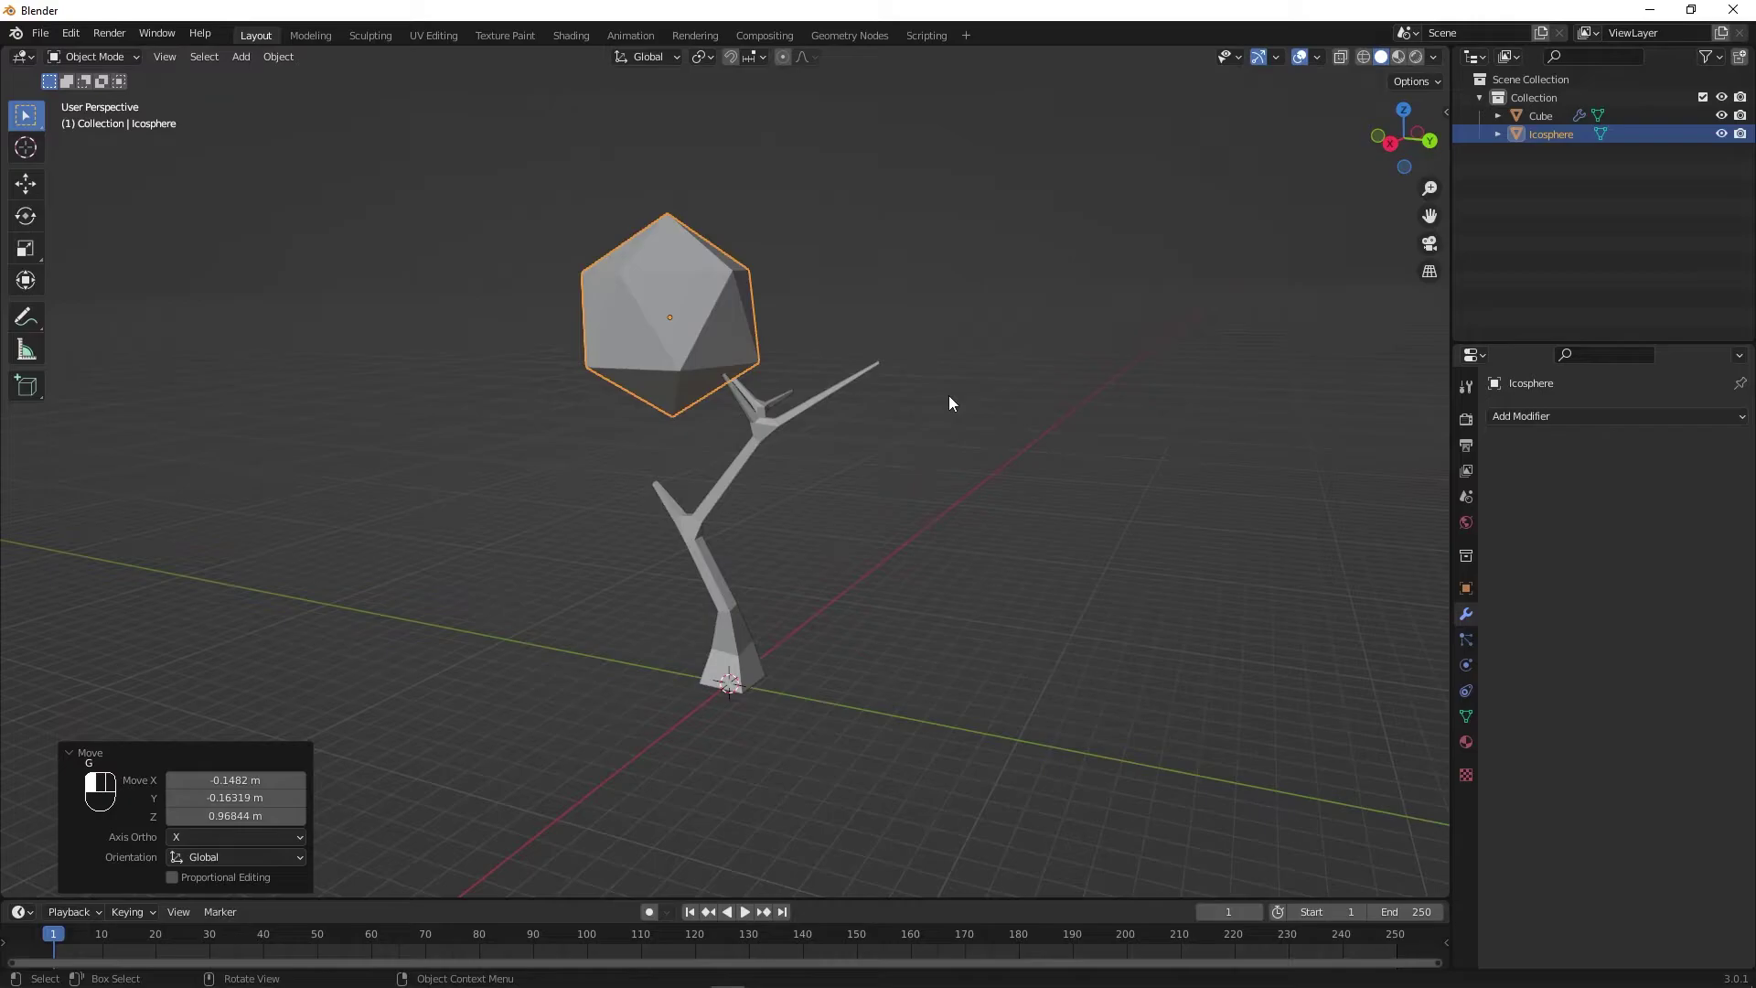
Step: In Sculpt Mode, use the Grab brush to pull the ico sphere's corner out over the branches into an irregular shape
click(366, 33)
scroll(813, 526, down, 6)
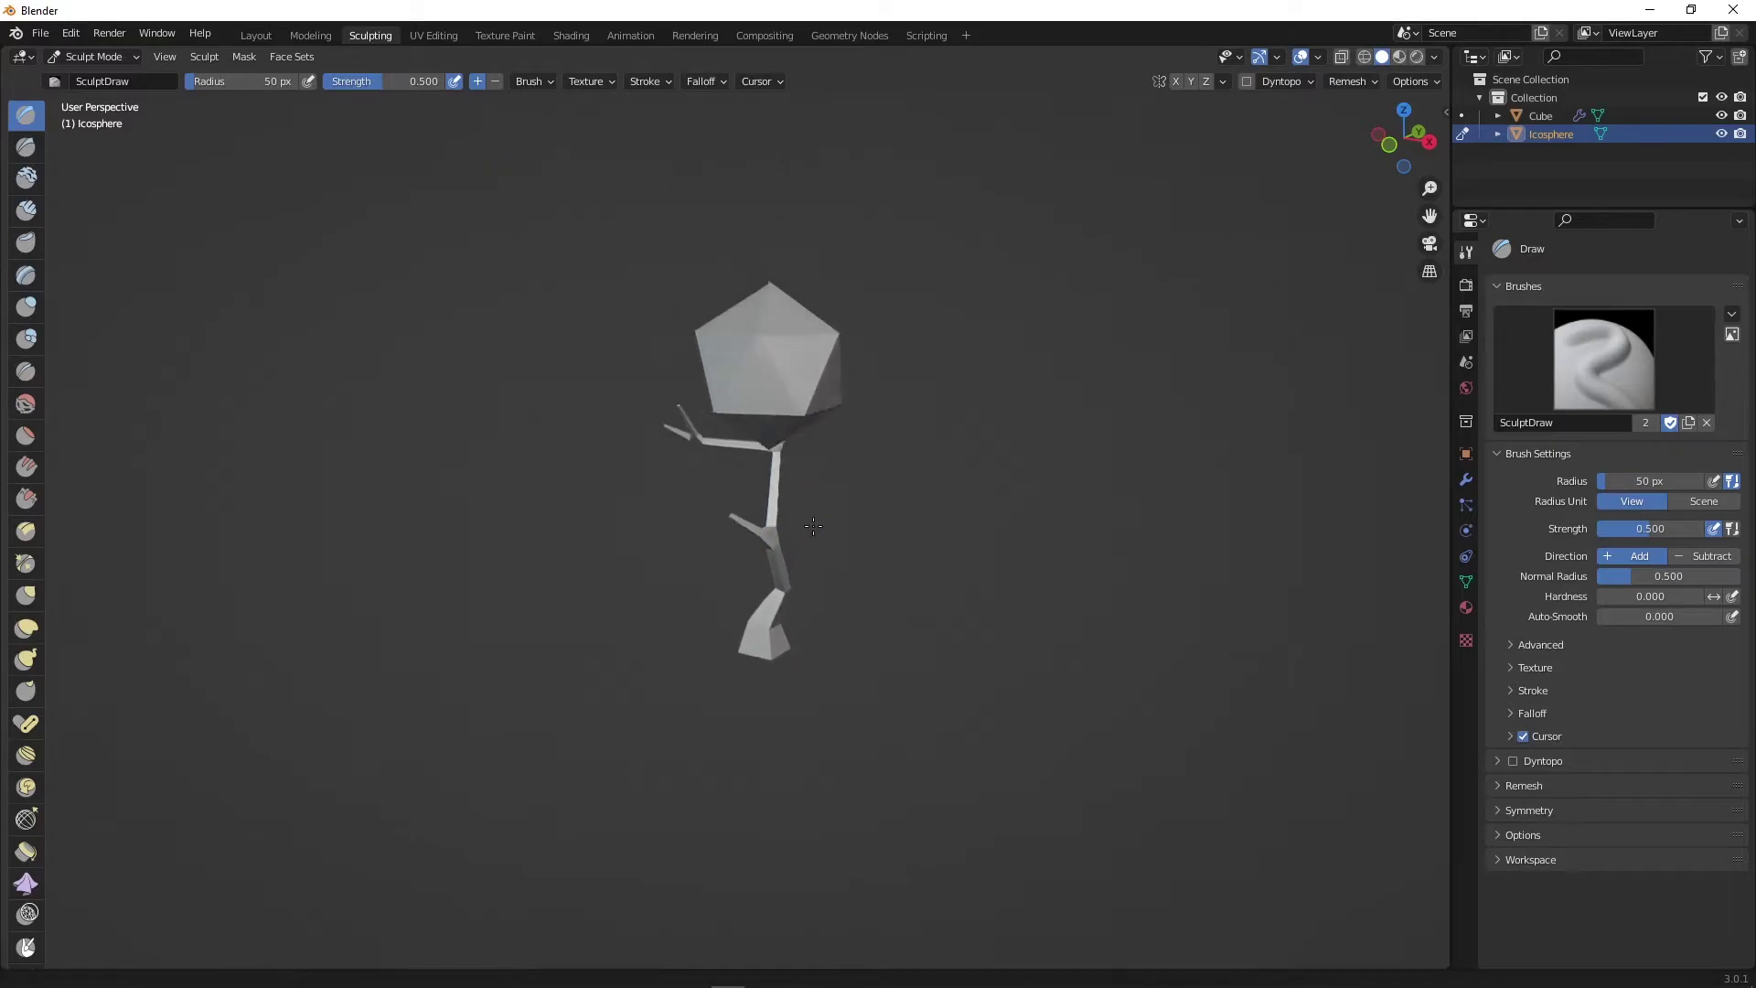
shift+middle_drag(813, 526, 838, 586)
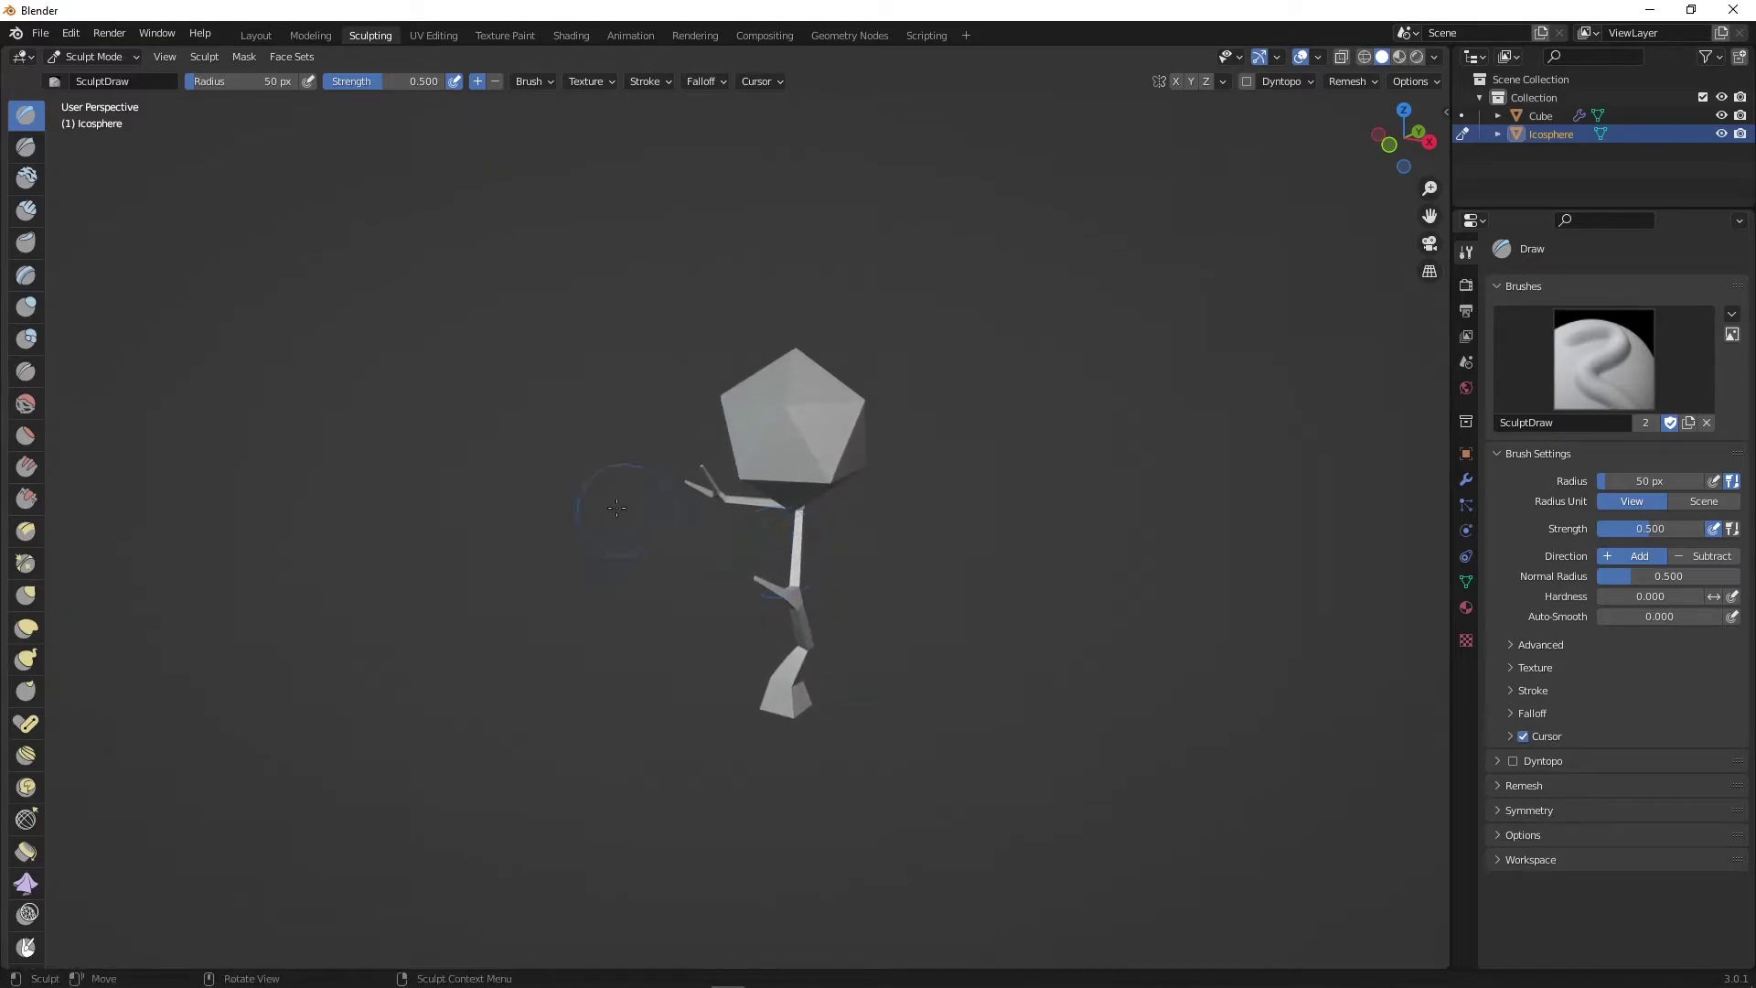
click(27, 599)
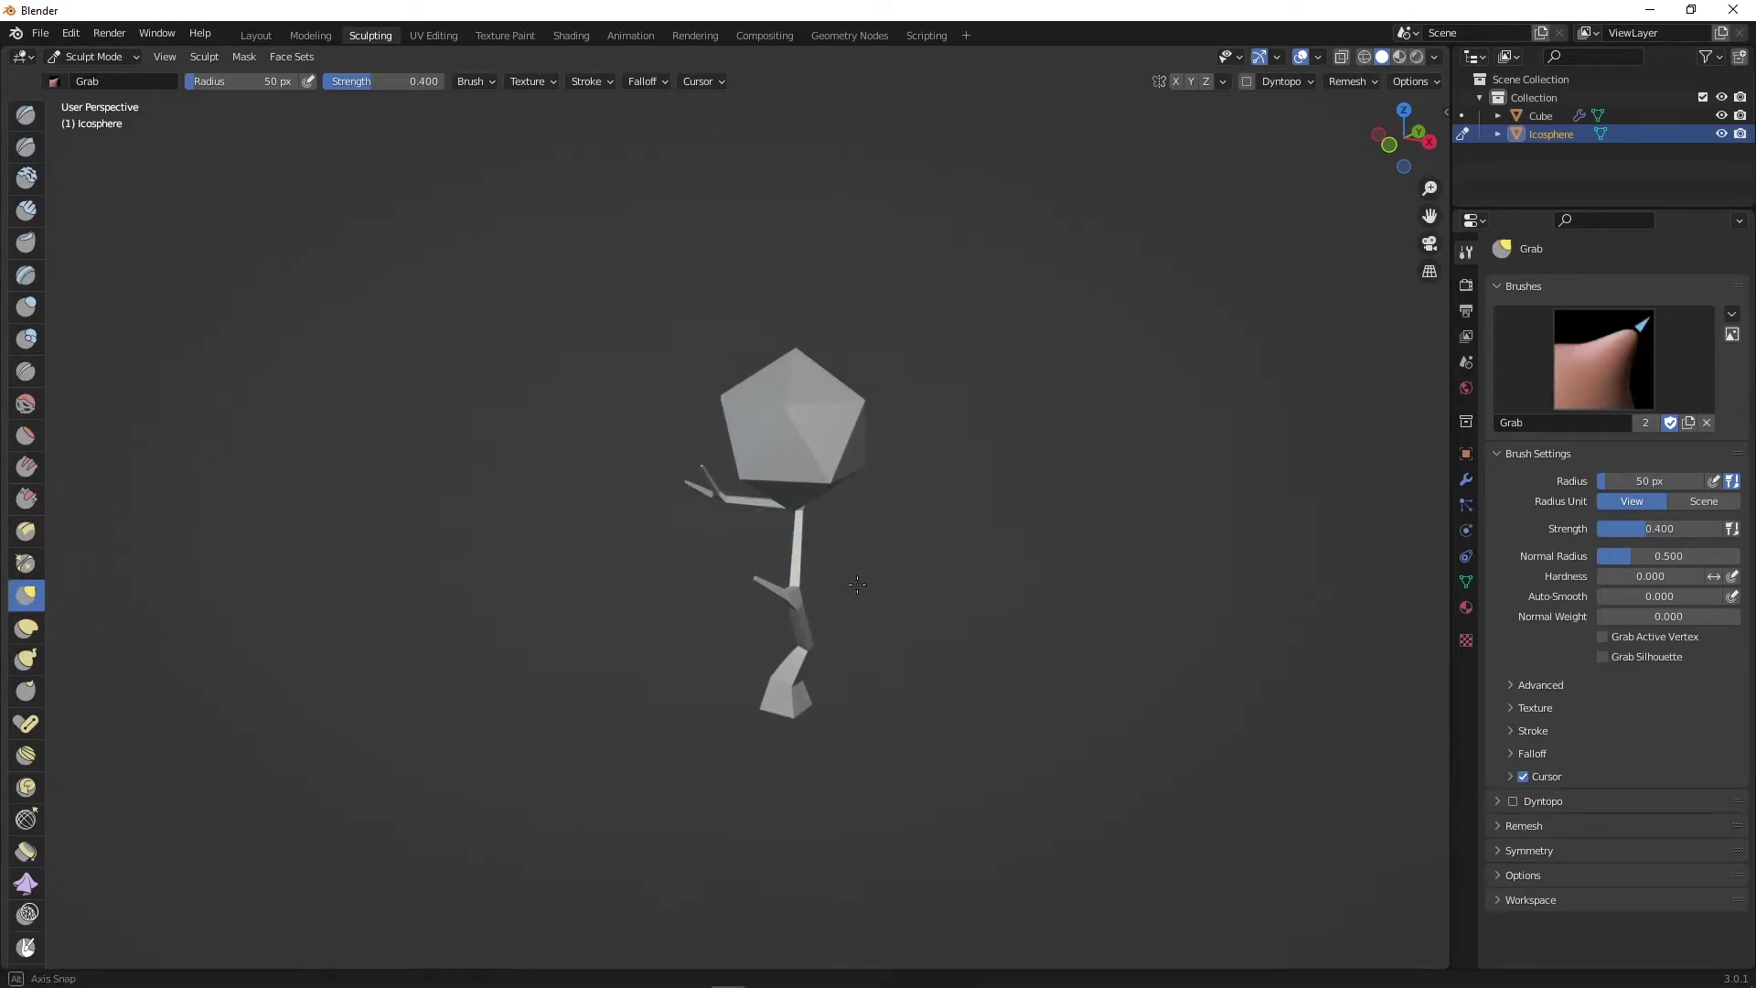
middle_drag(857, 584, 834, 439)
middle_drag(953, 423, 733, 547)
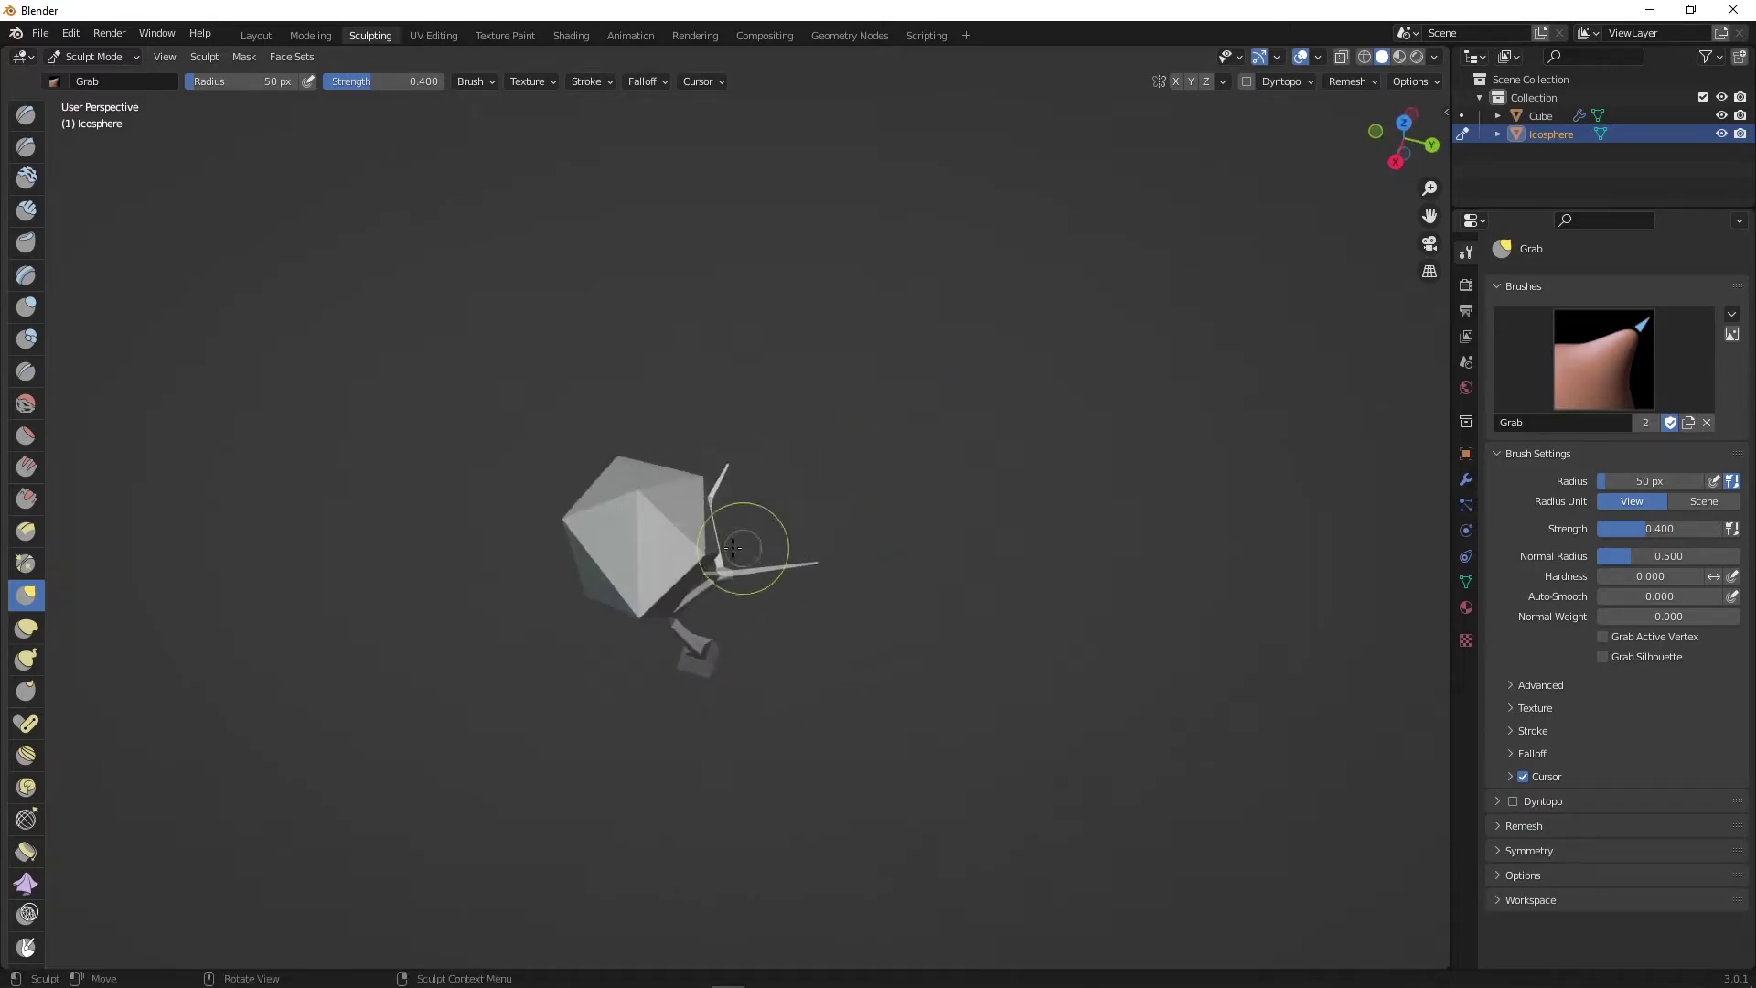
drag(706, 551, 804, 599)
drag(702, 475, 676, 497)
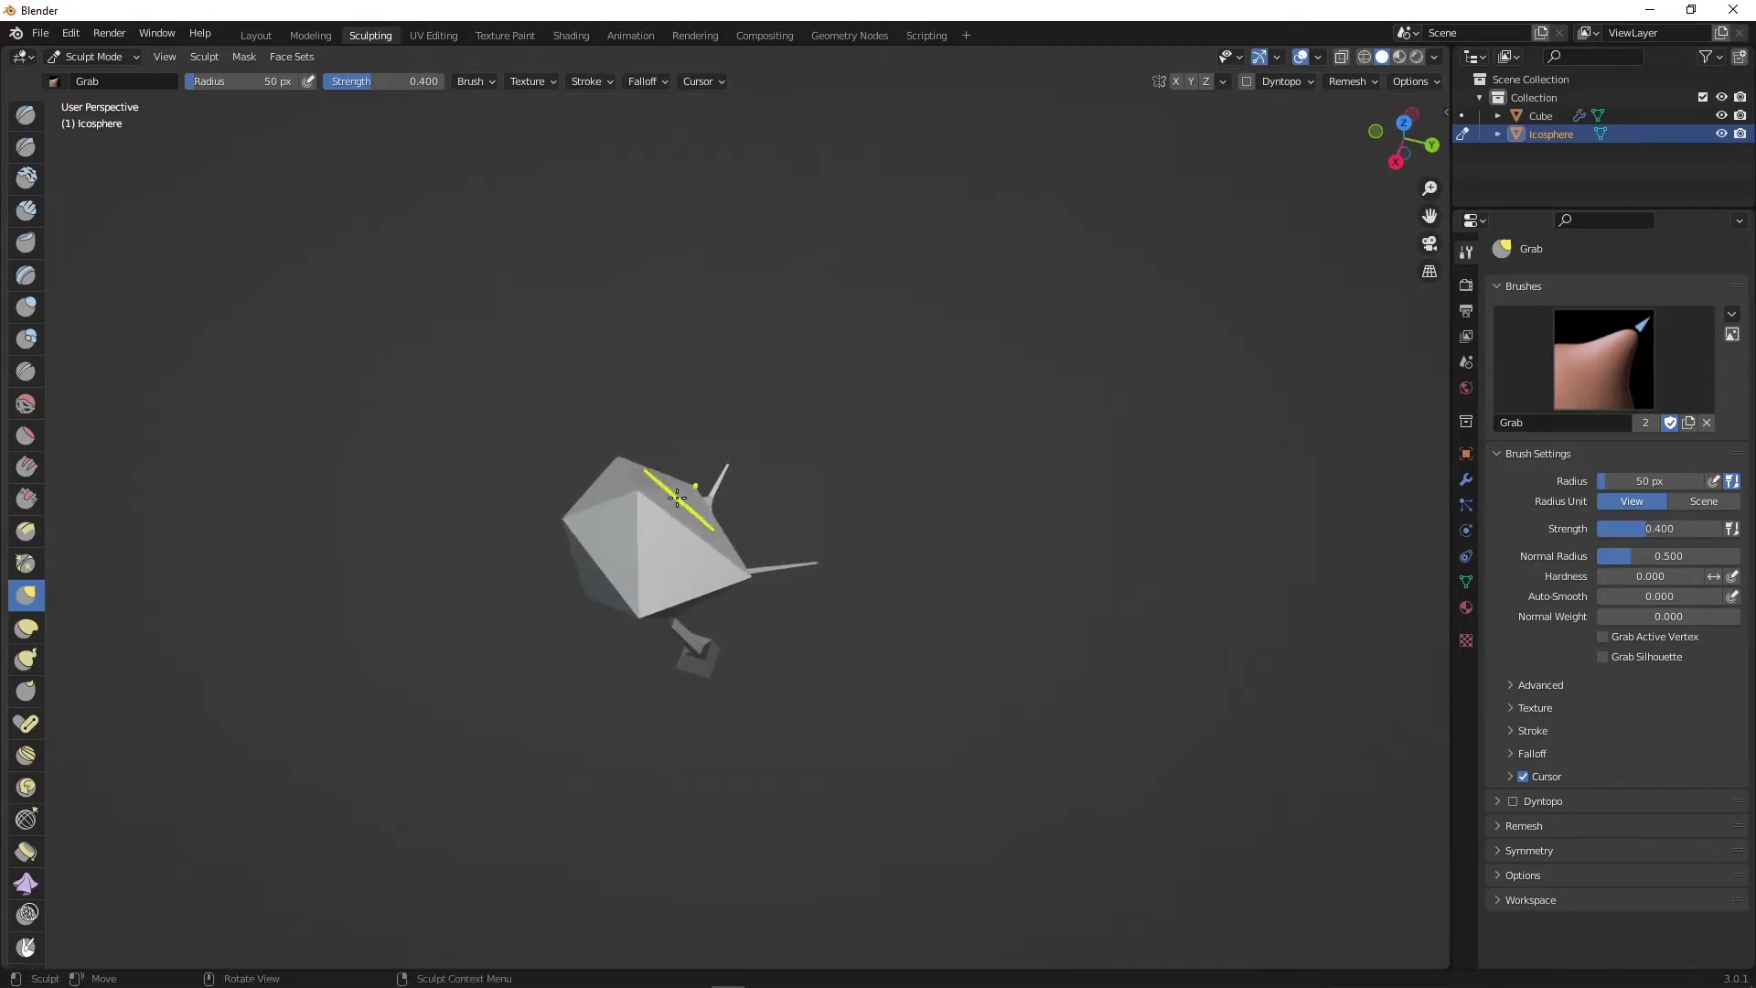
Step: Grab the foliage ball's lower corners to make its underside uneven, and return to the Layout workspace
middle_drag(639, 540, 761, 437)
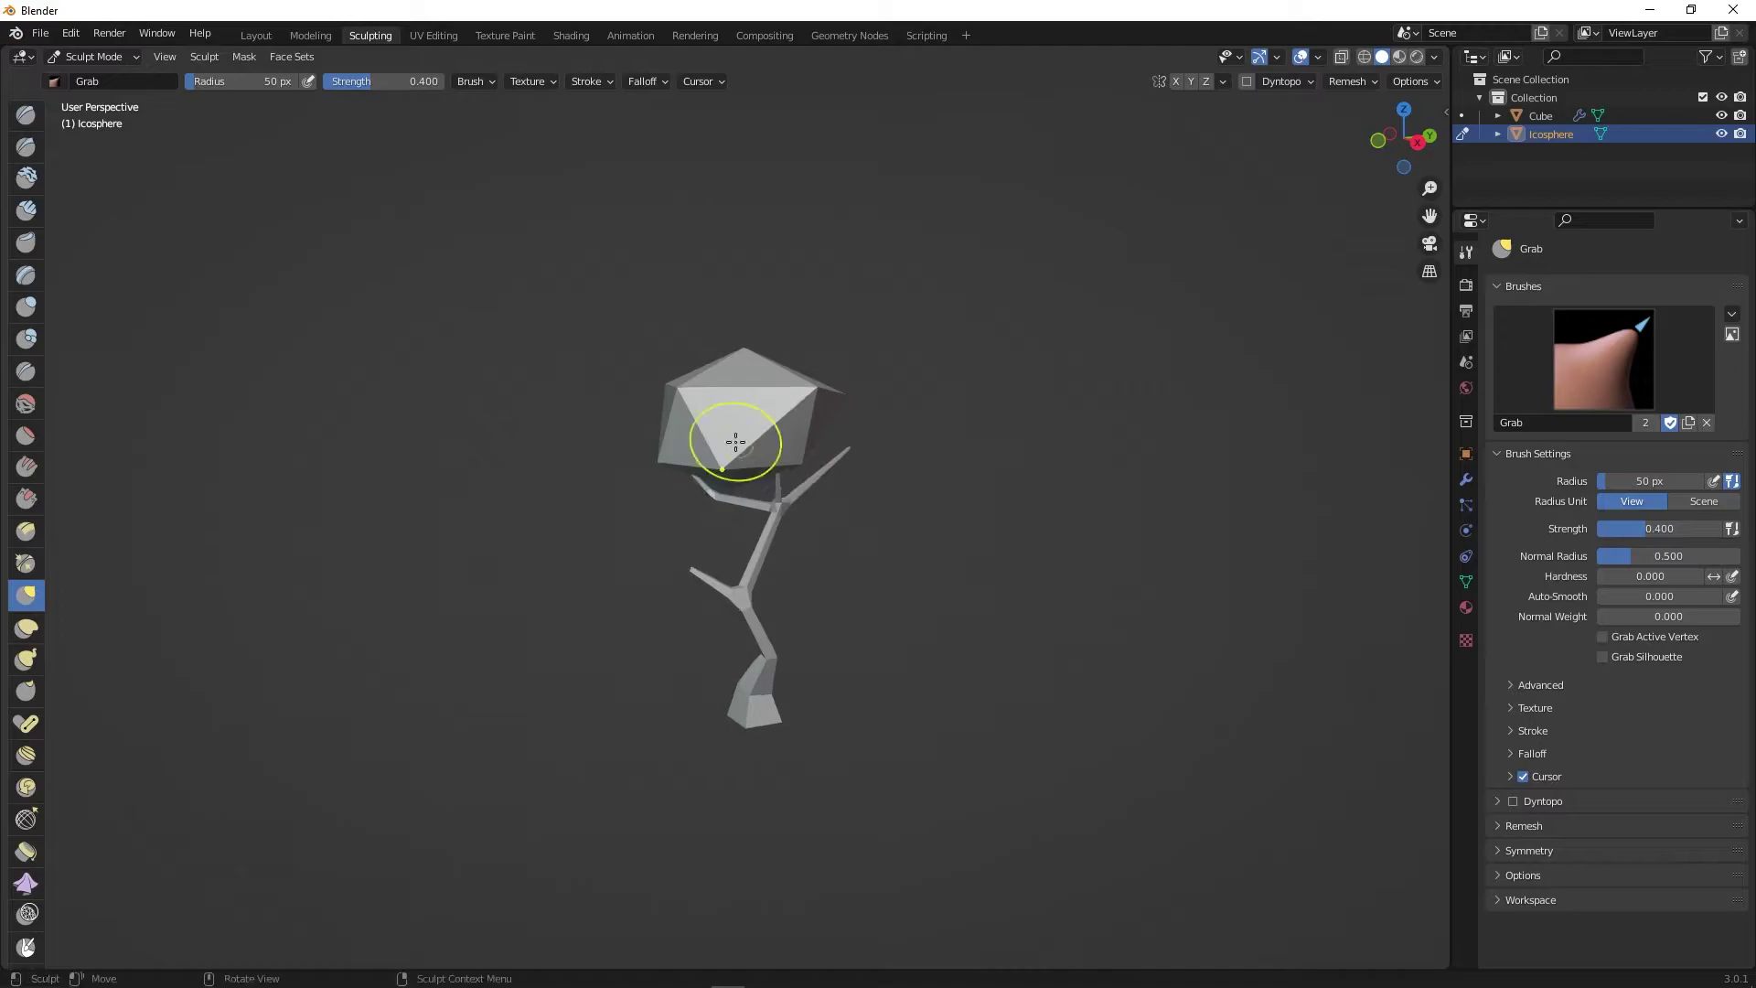
drag(804, 462, 822, 490)
drag(659, 457, 766, 432)
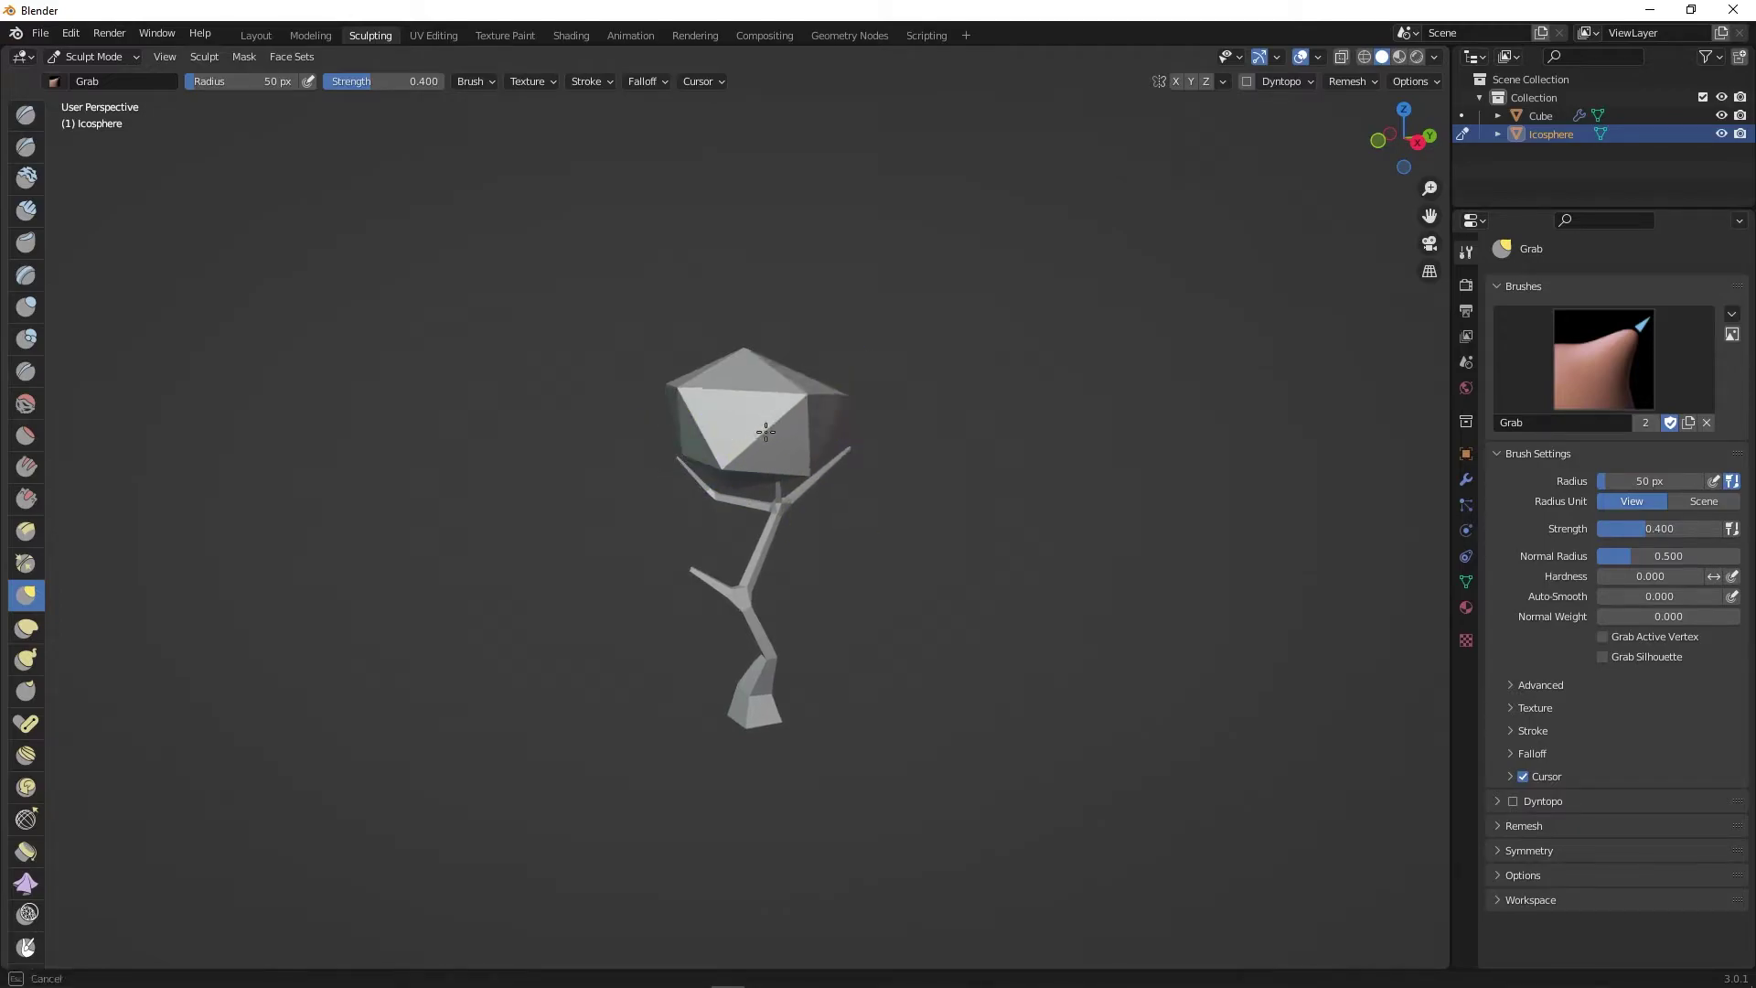
mouse_move(766, 431)
middle_down()
mouse_move(835, 423)
mouse_move(873, 464)
middle_up()
key(Tab)
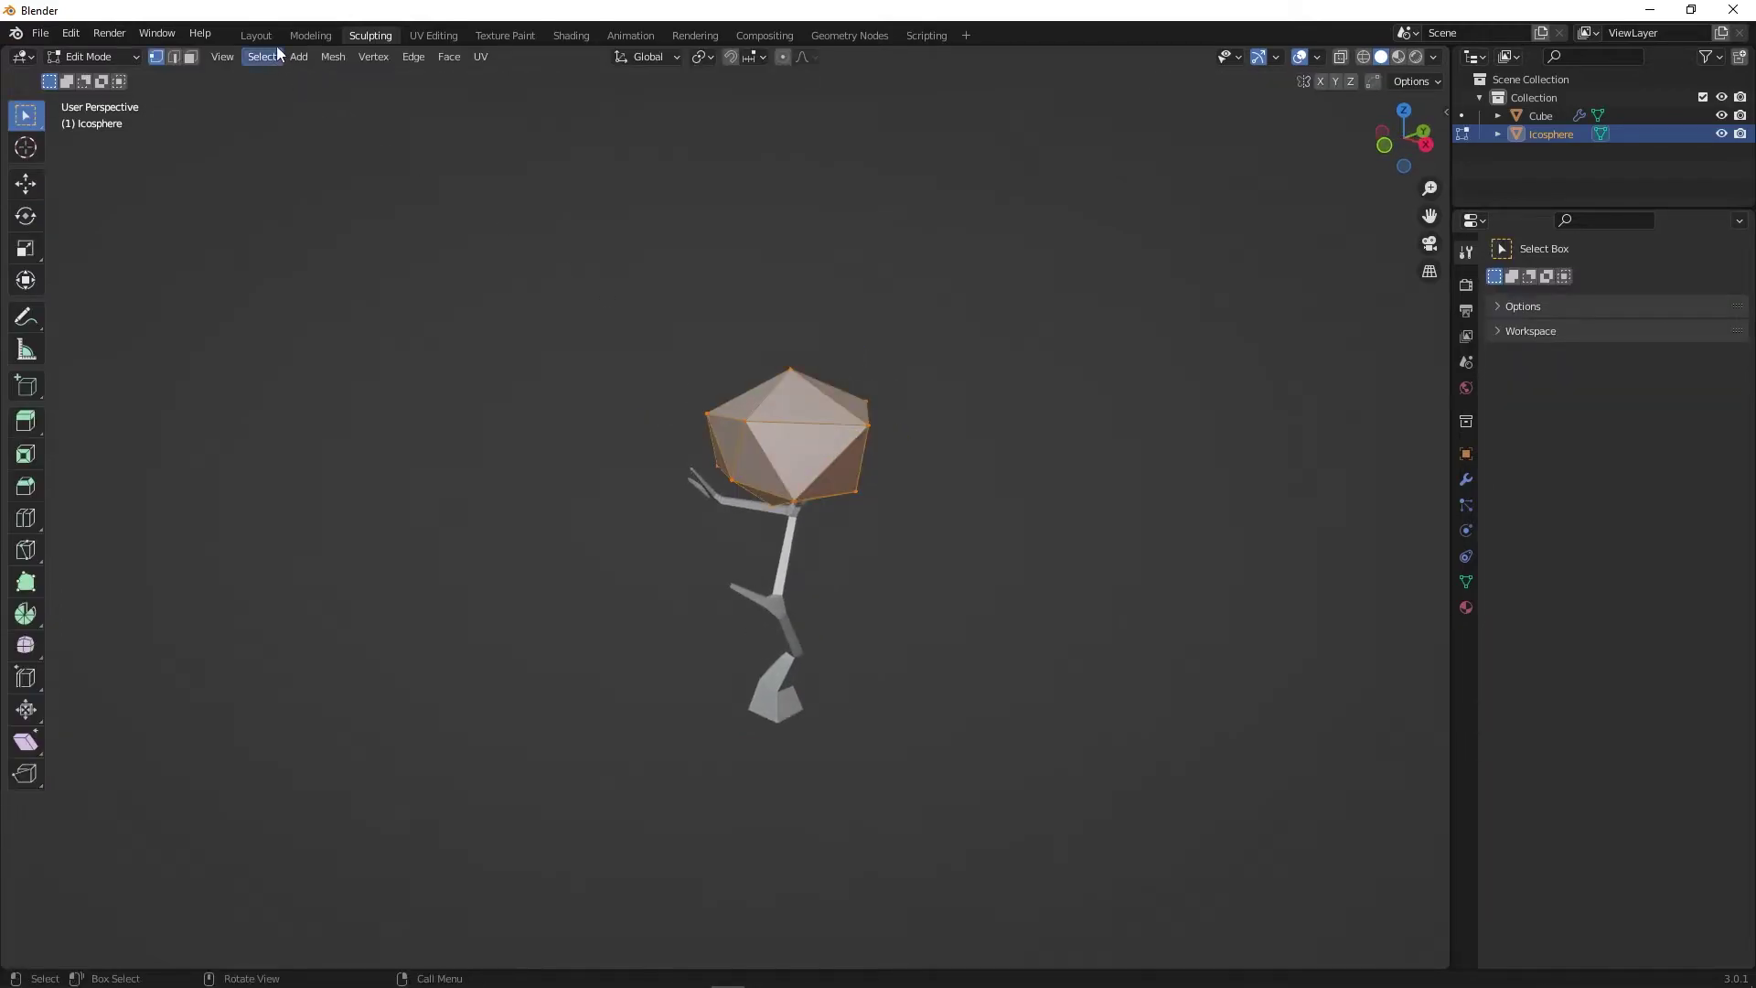
click(259, 37)
Step: Scale, rotate and reposition the sculpted foliage ball so it sits on its branch tip
middle_drag(640, 384, 739, 425)
key(s)
click(767, 429)
key(s)
click(803, 429)
key(g)
click(794, 449)
key(r)
click(814, 285)
key(g)
click(807, 297)
Step: Duplicate the foliage ball onto another upper branch tip and reshape the copy with the Grab brush
key(shift+d)
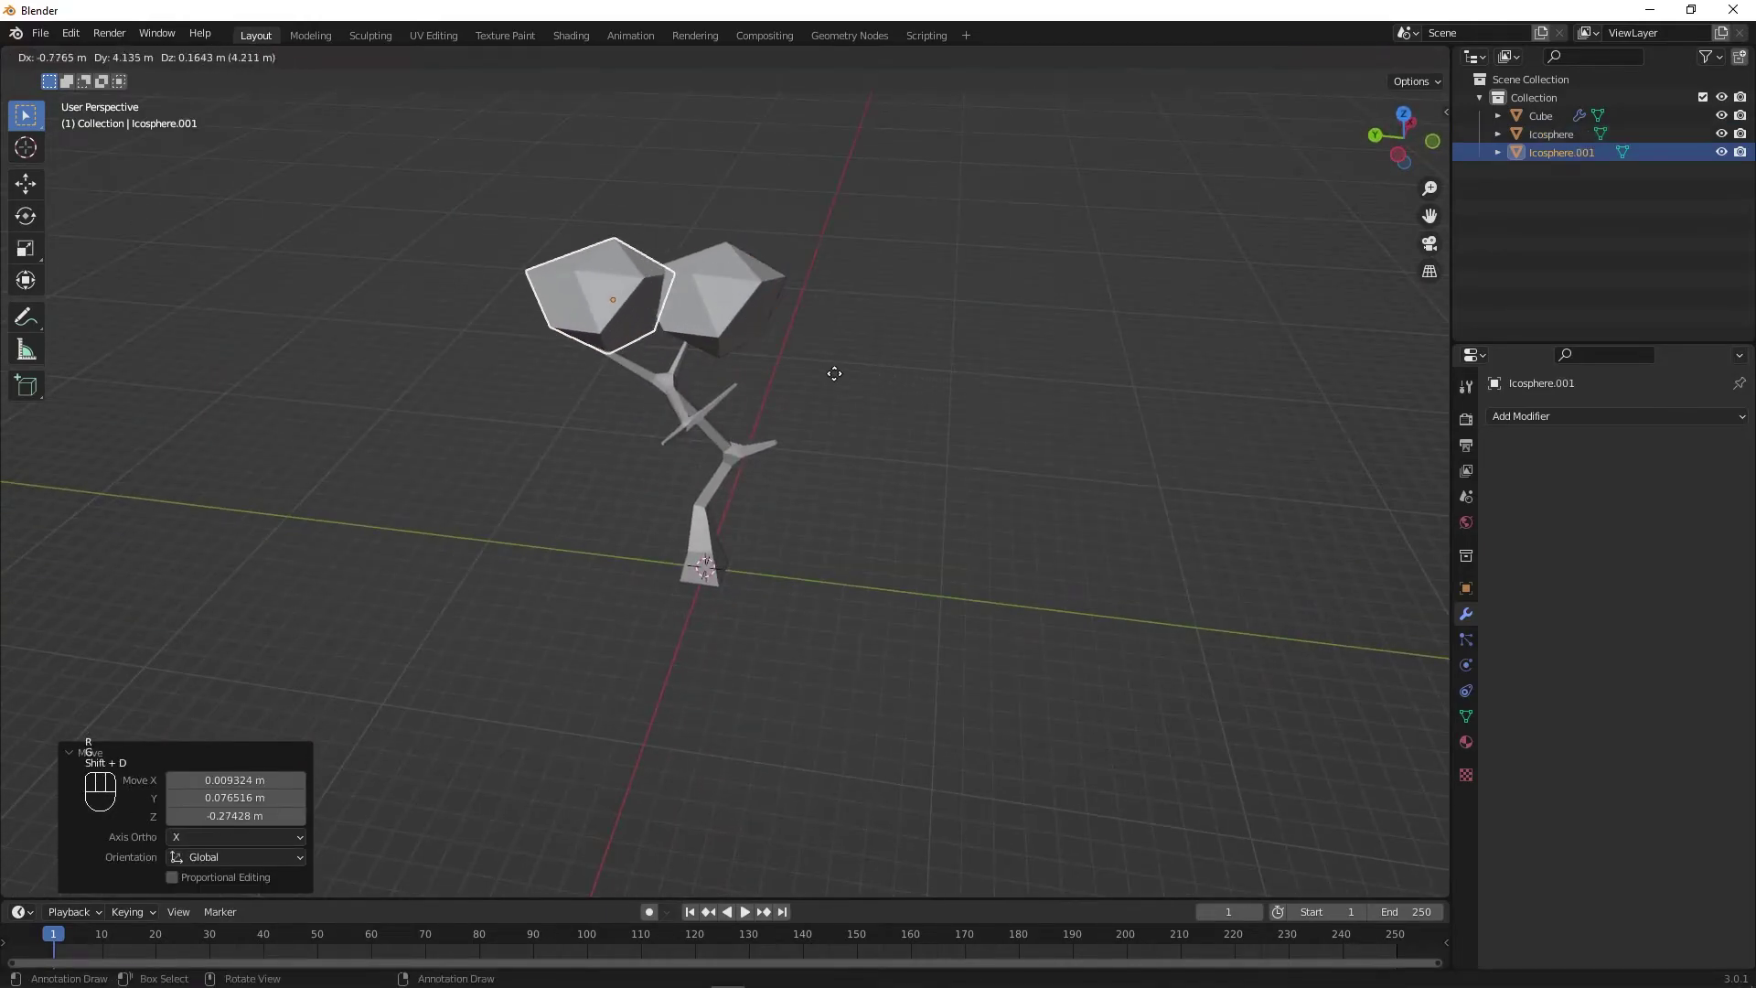
click(787, 223)
click(370, 35)
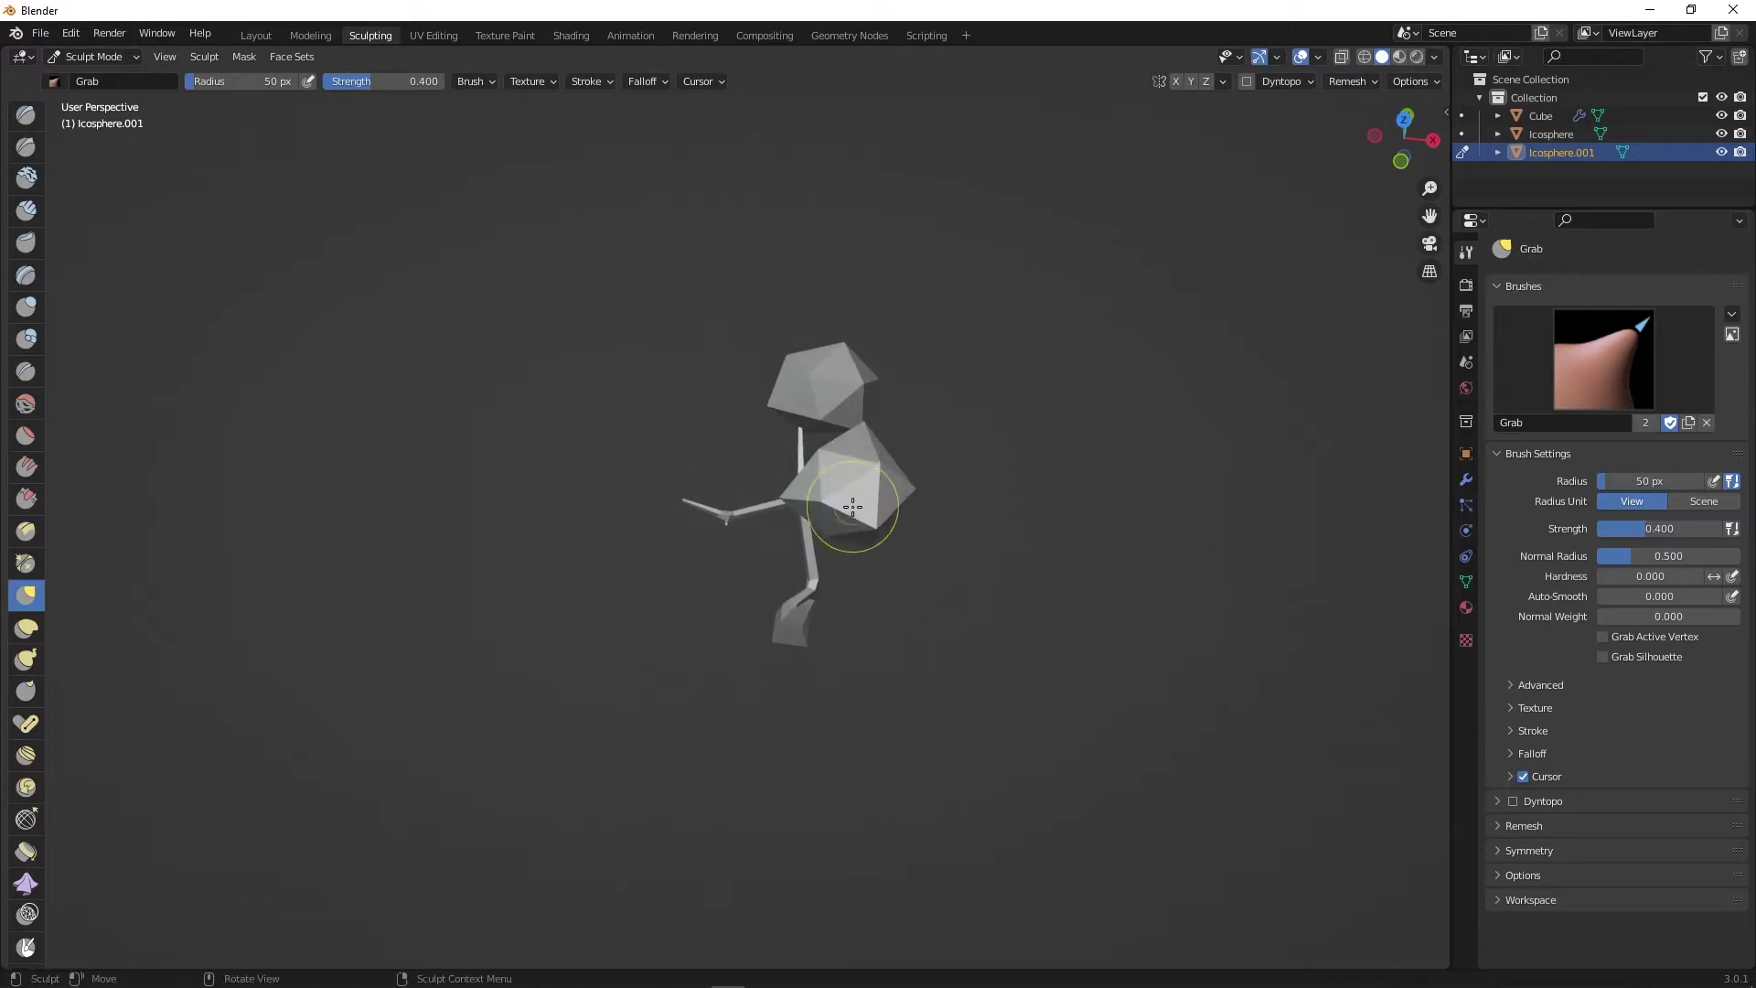
middle_drag(846, 384, 826, 338)
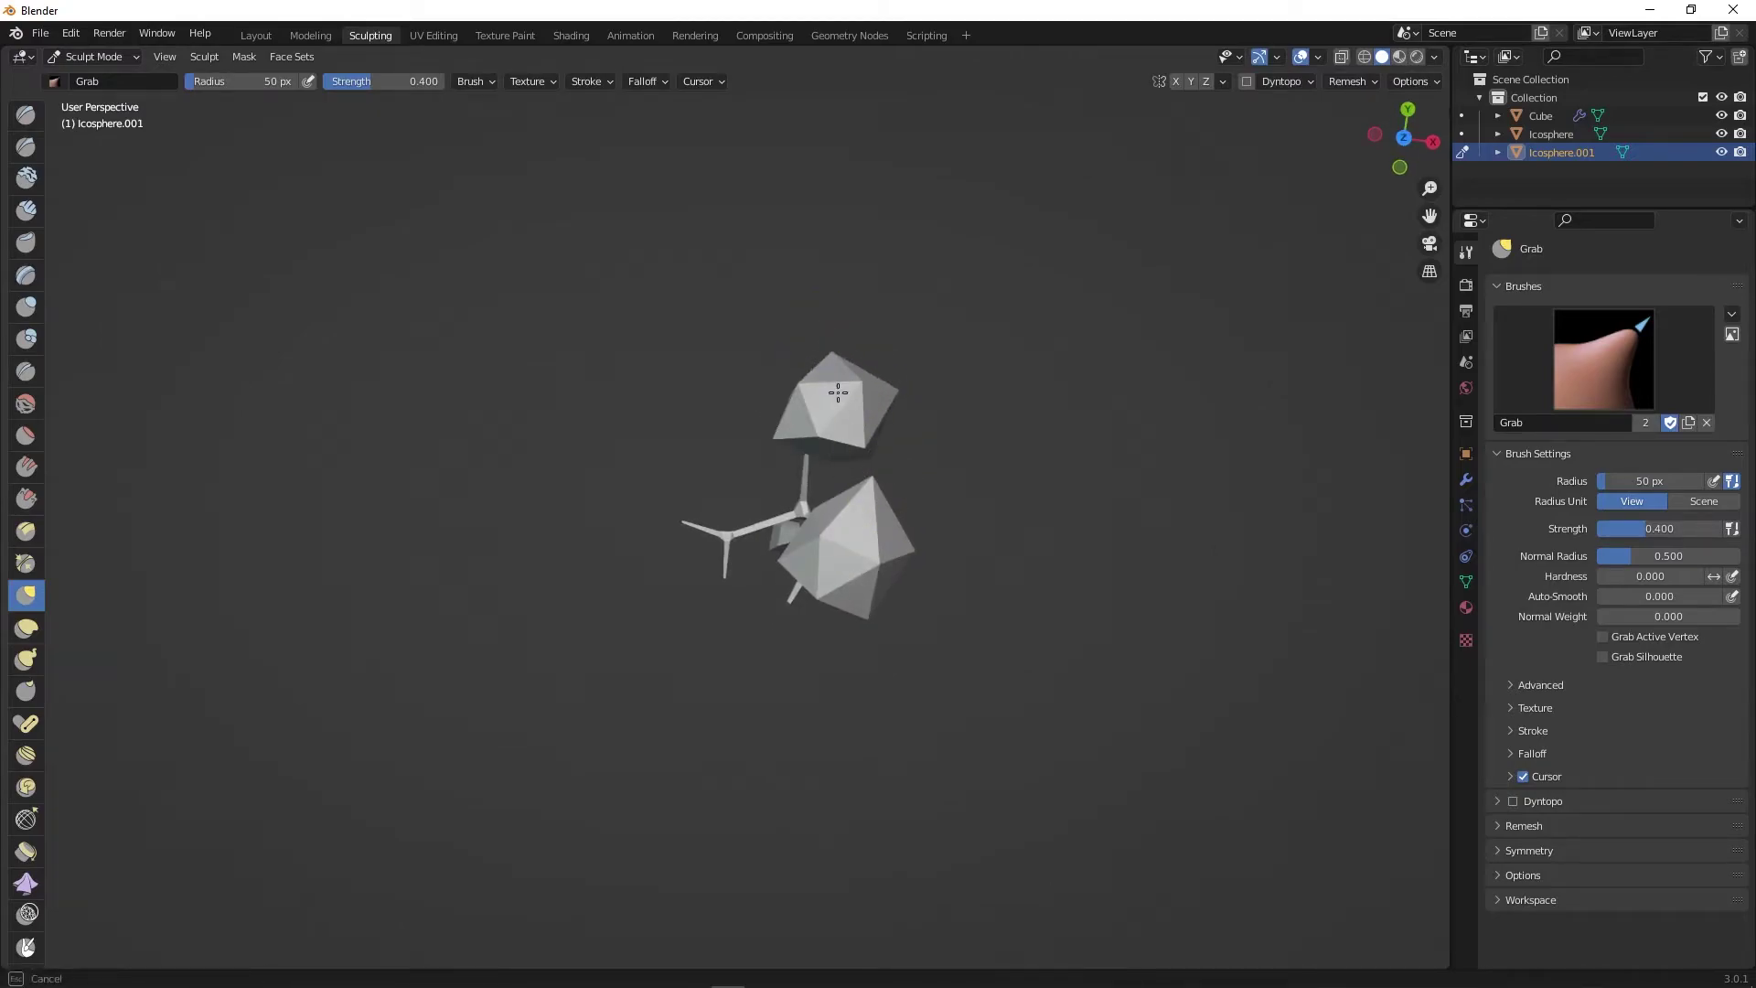
key(Tab)
click(243, 34)
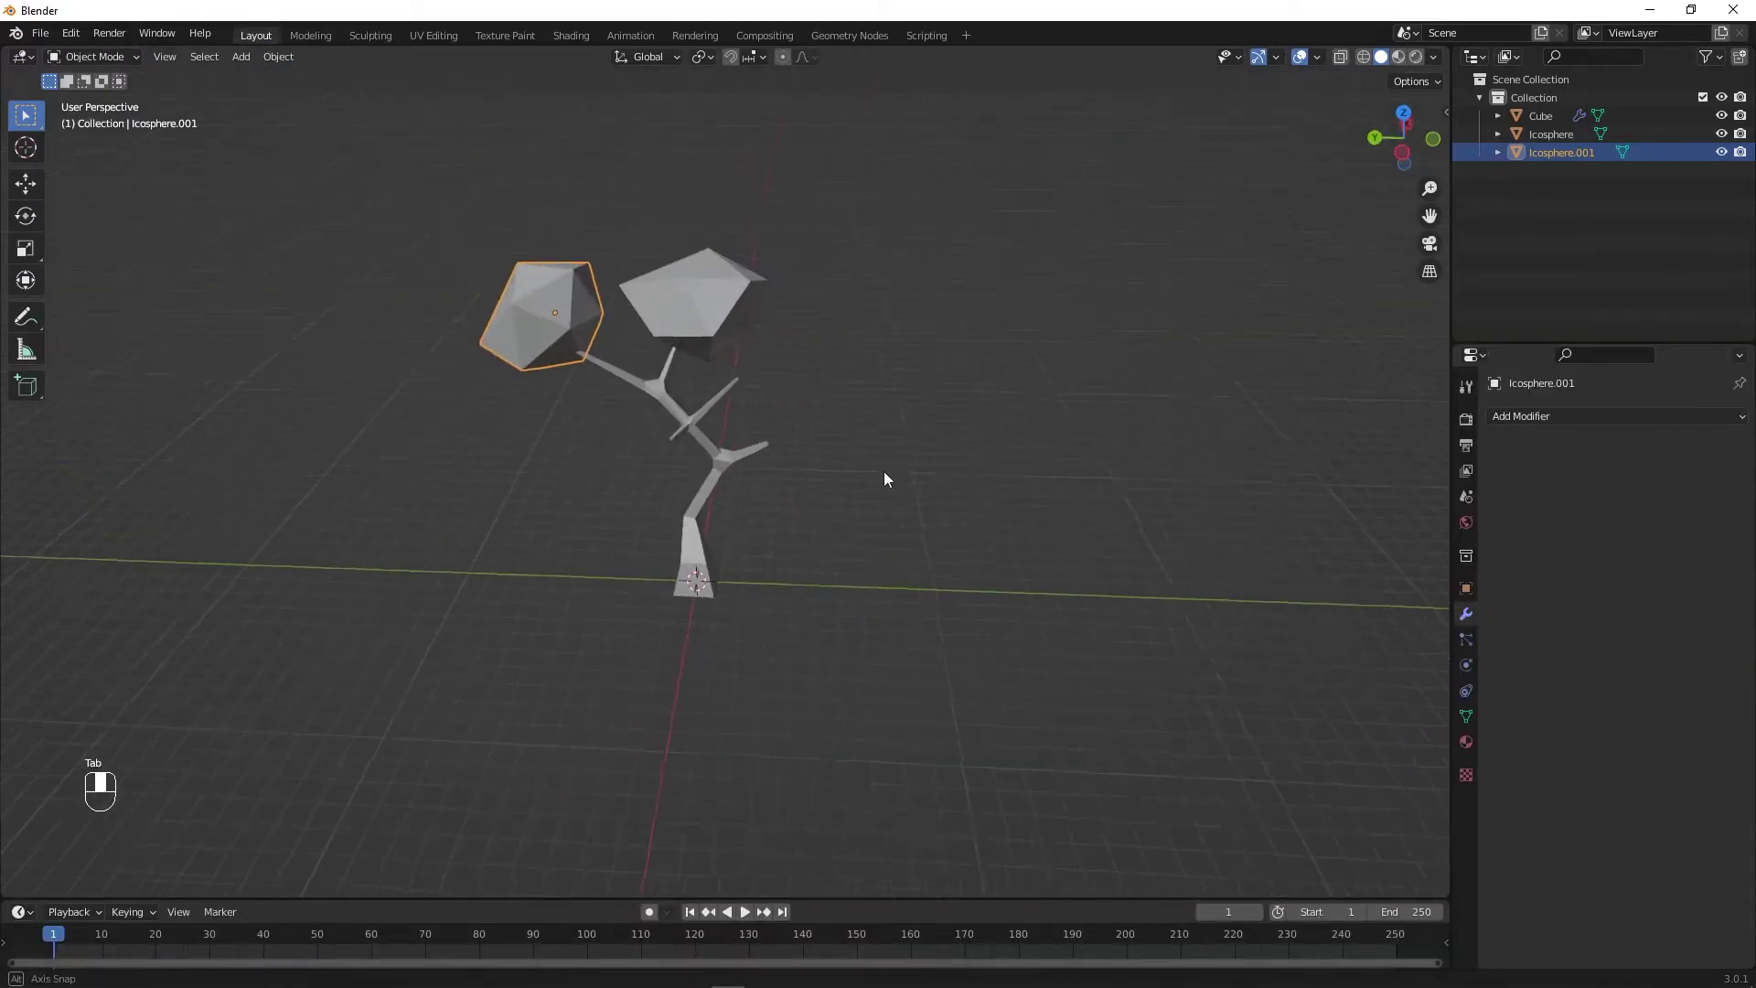
Step: Duplicate the second foliage ball, rotate the copy about 92.3° and move it to the crown's upper middle
middle_drag(884, 470, 822, 485)
key(shift+d)
click(910, 424)
key(r)
click(575, 734)
middle_drag(778, 617, 914, 531)
key(g)
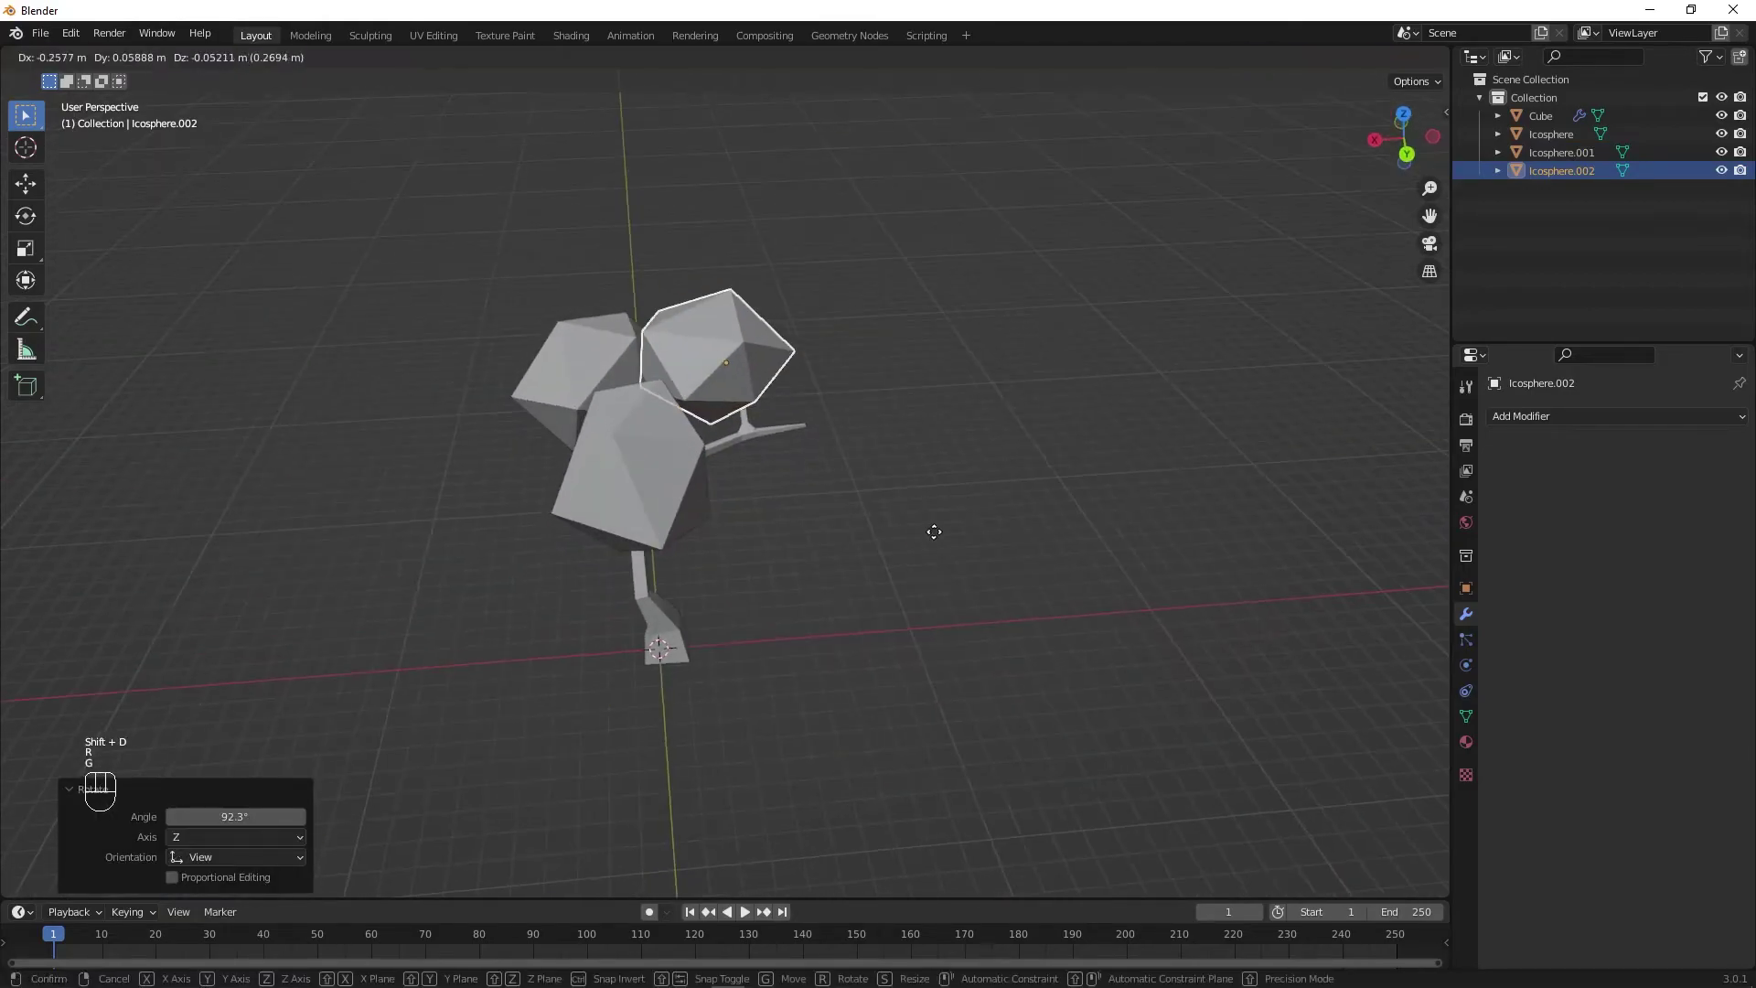
click(953, 547)
Step: Enlarge the third foliage ball and shift it to form the top of the crown
key(s)
click(1093, 554)
mouse_move(1079, 549)
middle_down()
mouse_move(840, 504)
mouse_move(823, 462)
mouse_move(853, 459)
mouse_move(714, 490)
mouse_move(785, 573)
middle_up()
key(g)
click(875, 473)
Step: Reshape the third foliage ball with the Grab brush in Sculpt Mode and return to the Layout workspace
click(404, 31)
click(351, 33)
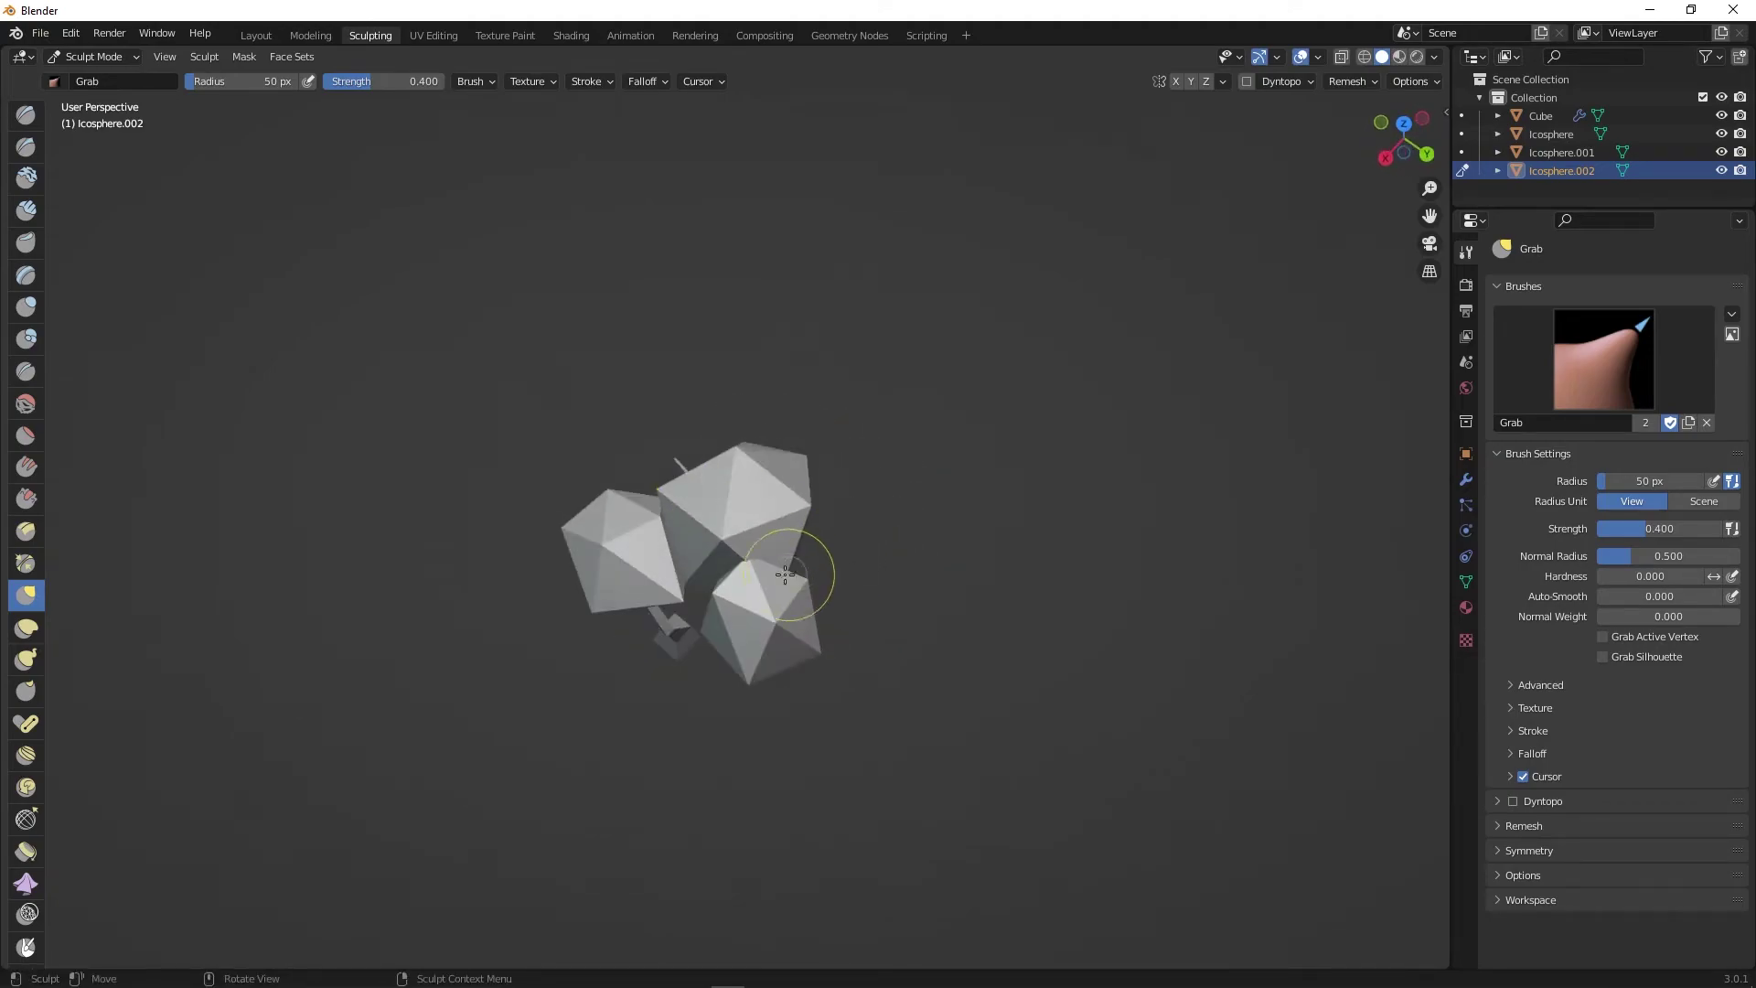
key(Tab)
click(256, 35)
Step: Duplicate the top foliage ball, rotate the copy and move it down to a bare upper branch tip
key(shift+d)
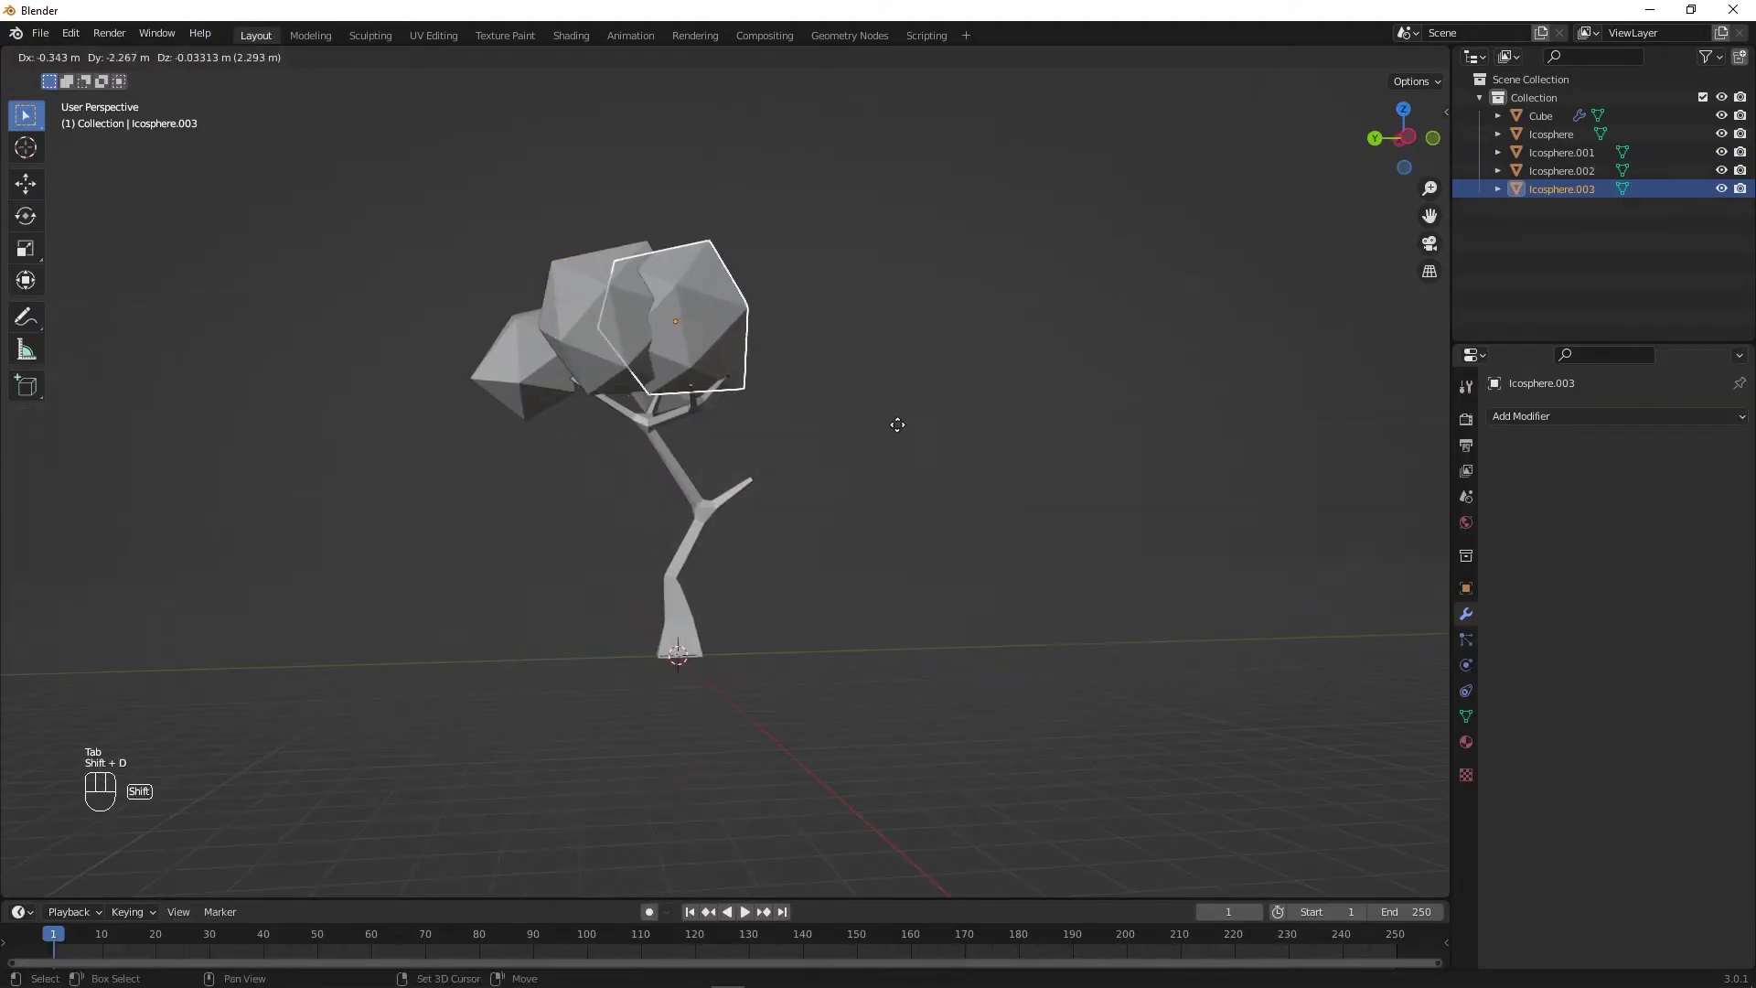
click(796, 437)
key(r)
click(886, 312)
key(g)
click(783, 388)
Step: Scale down the fourth foliage ball and adjust its position on the branch tip
key(s)
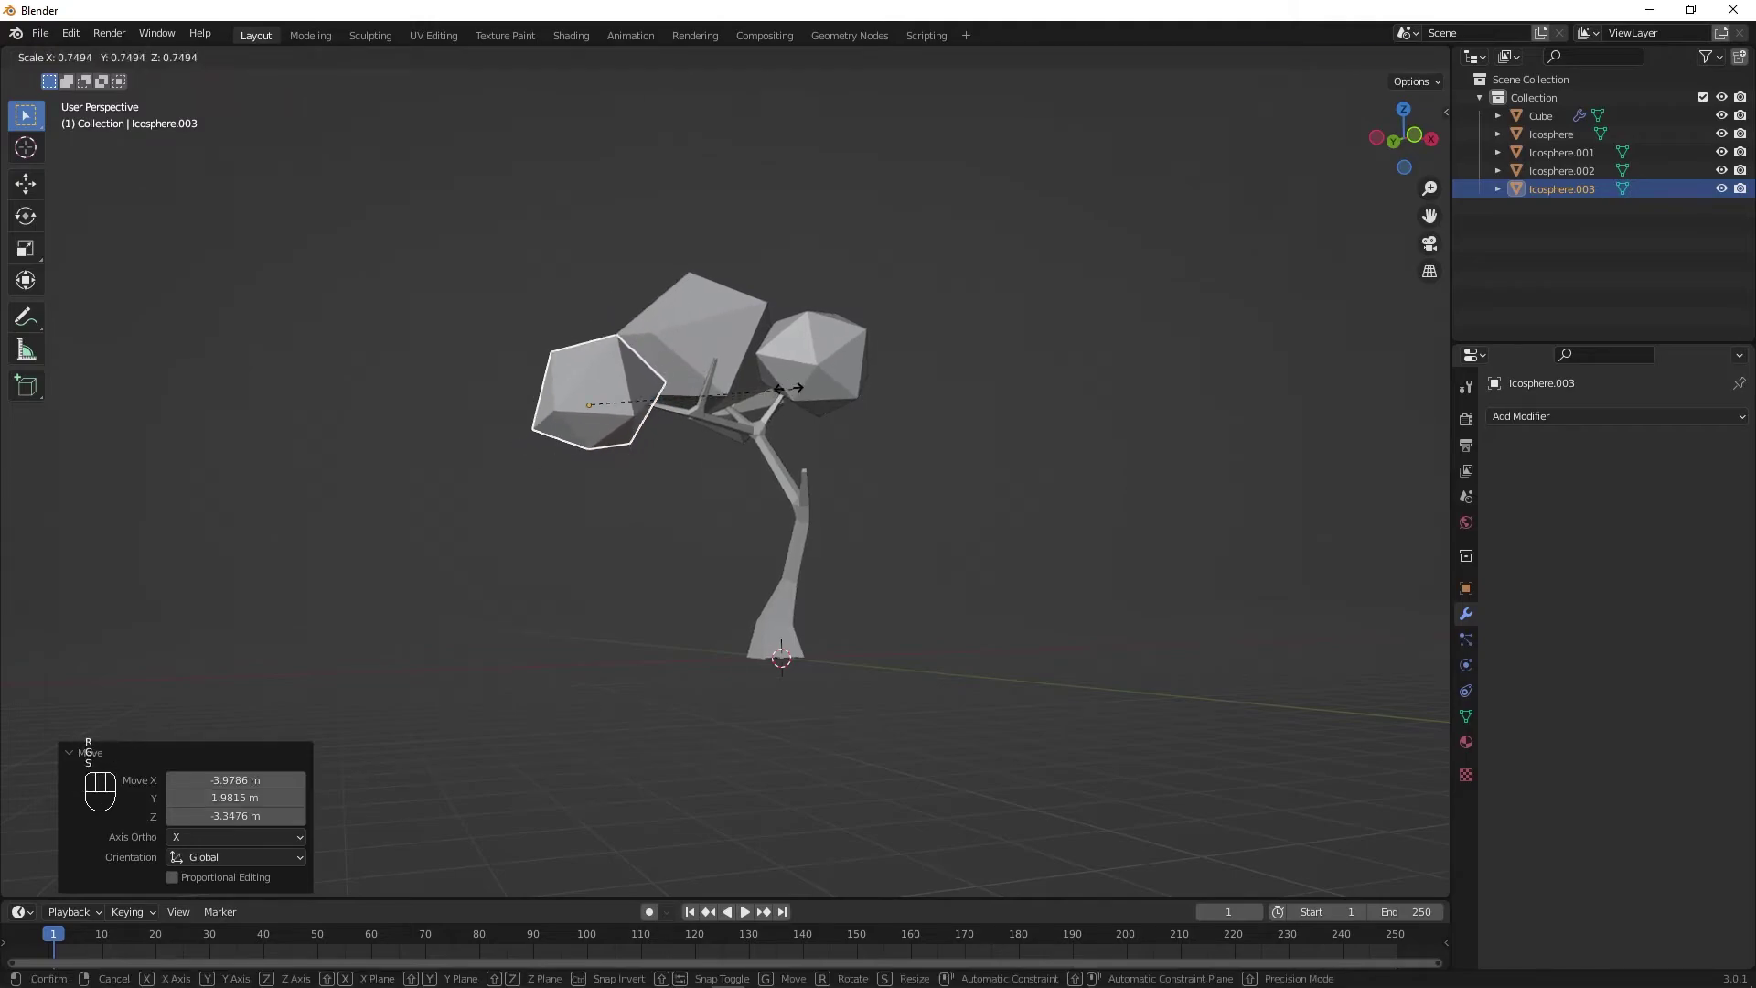
click(770, 383)
key(g)
click(794, 381)
Step: Duplicate a foliage ball to the opposite side of the crown and rotate the copy
middle_drag(801, 213, 815, 260)
click(811, 272)
middle_drag(773, 384, 926, 370)
key(shift+d)
click(1140, 386)
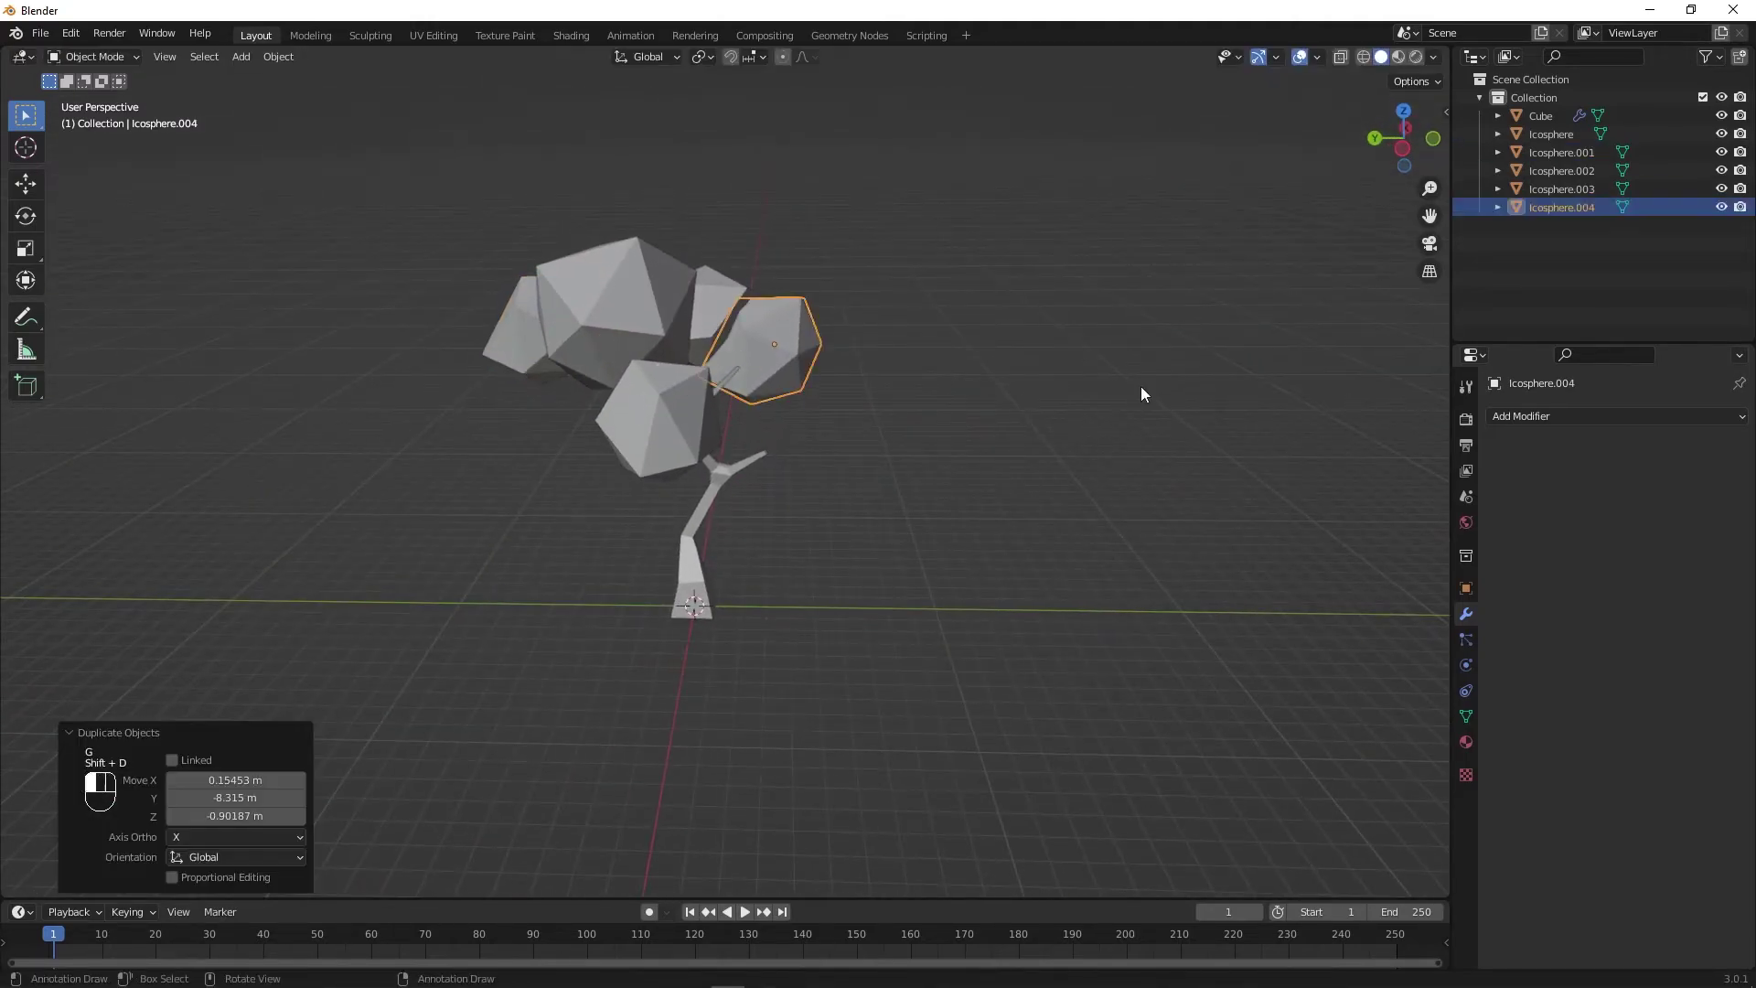
key(r)
click(924, 647)
Step: Move the fifth foliage ball into place over the remaining upper branch tip, checking from several sides
middle_drag(883, 517, 688, 582)
key(g)
click(787, 482)
key(g)
middle_drag(788, 482, 852, 393)
click(901, 426)
Step: Duplicate another foliage ball and position the copy on the tip of the lower side branch
click(918, 345)
key(shift+d)
click(814, 516)
mouse_move(814, 516)
middle_down()
mouse_move(1034, 481)
mouse_move(804, 514)
middle_up()
key(g)
click(944, 462)
key(g)
click(747, 559)
click(744, 567)
scroll(744, 567, down, 2)
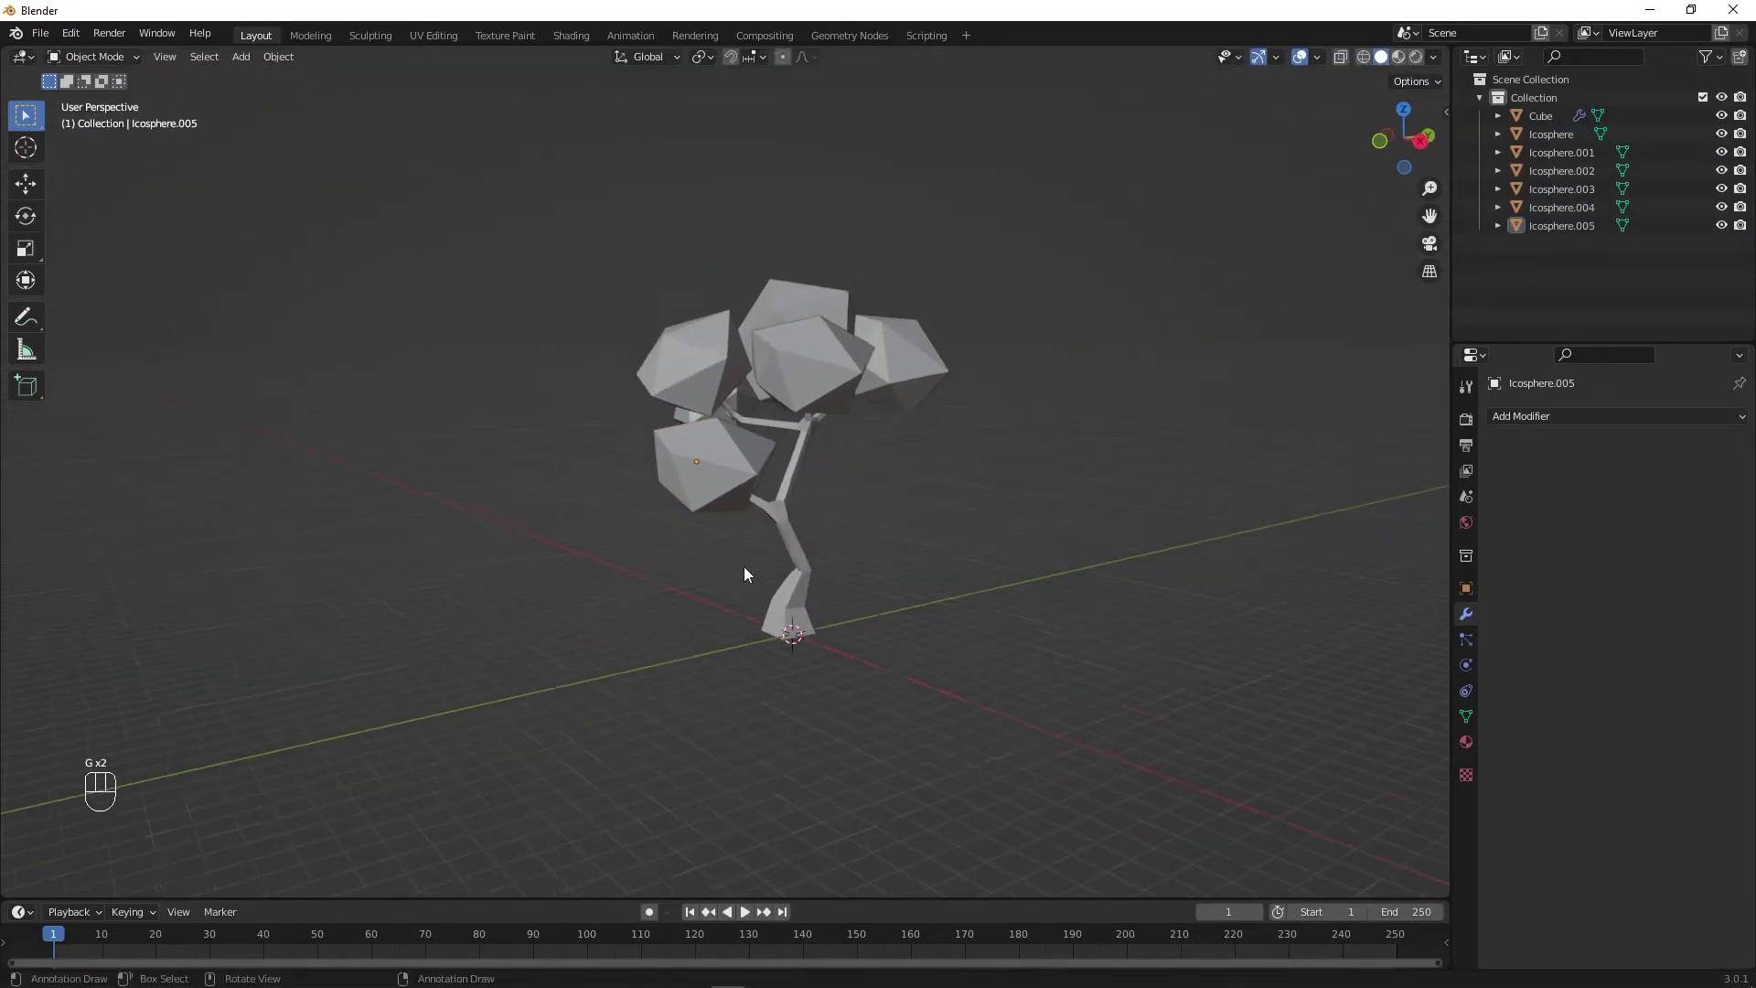
middle_drag(743, 567, 859, 545)
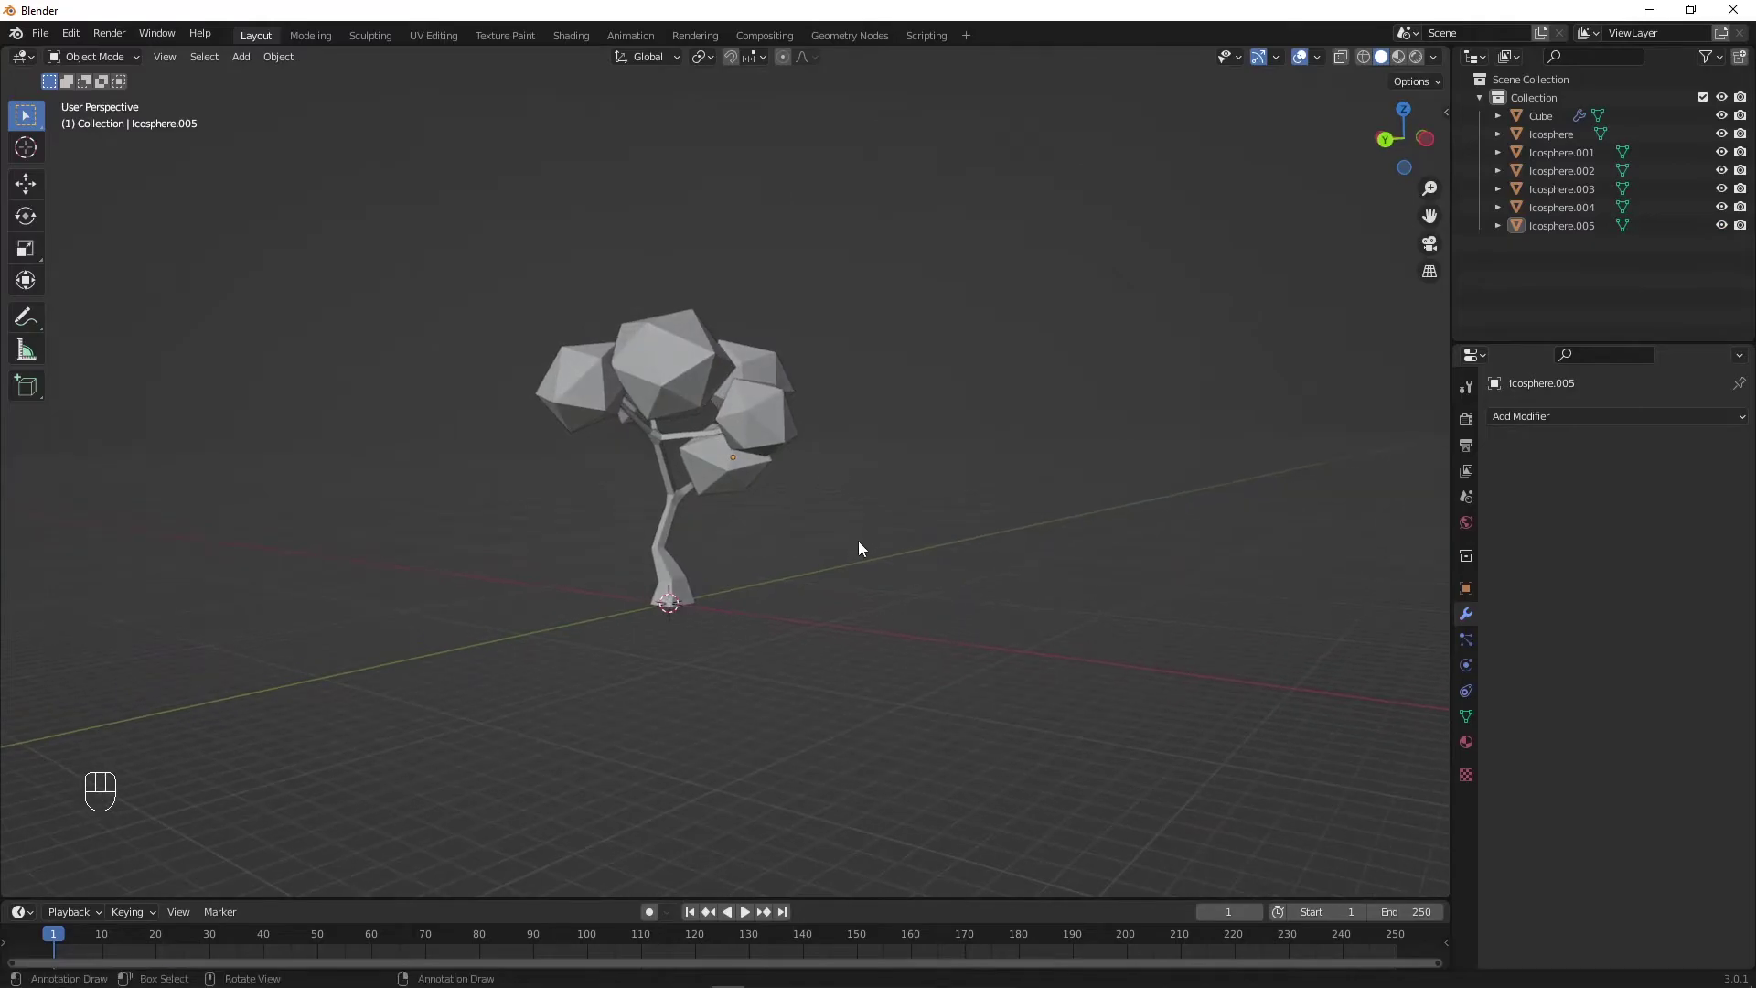
scroll(842, 578, up, 3)
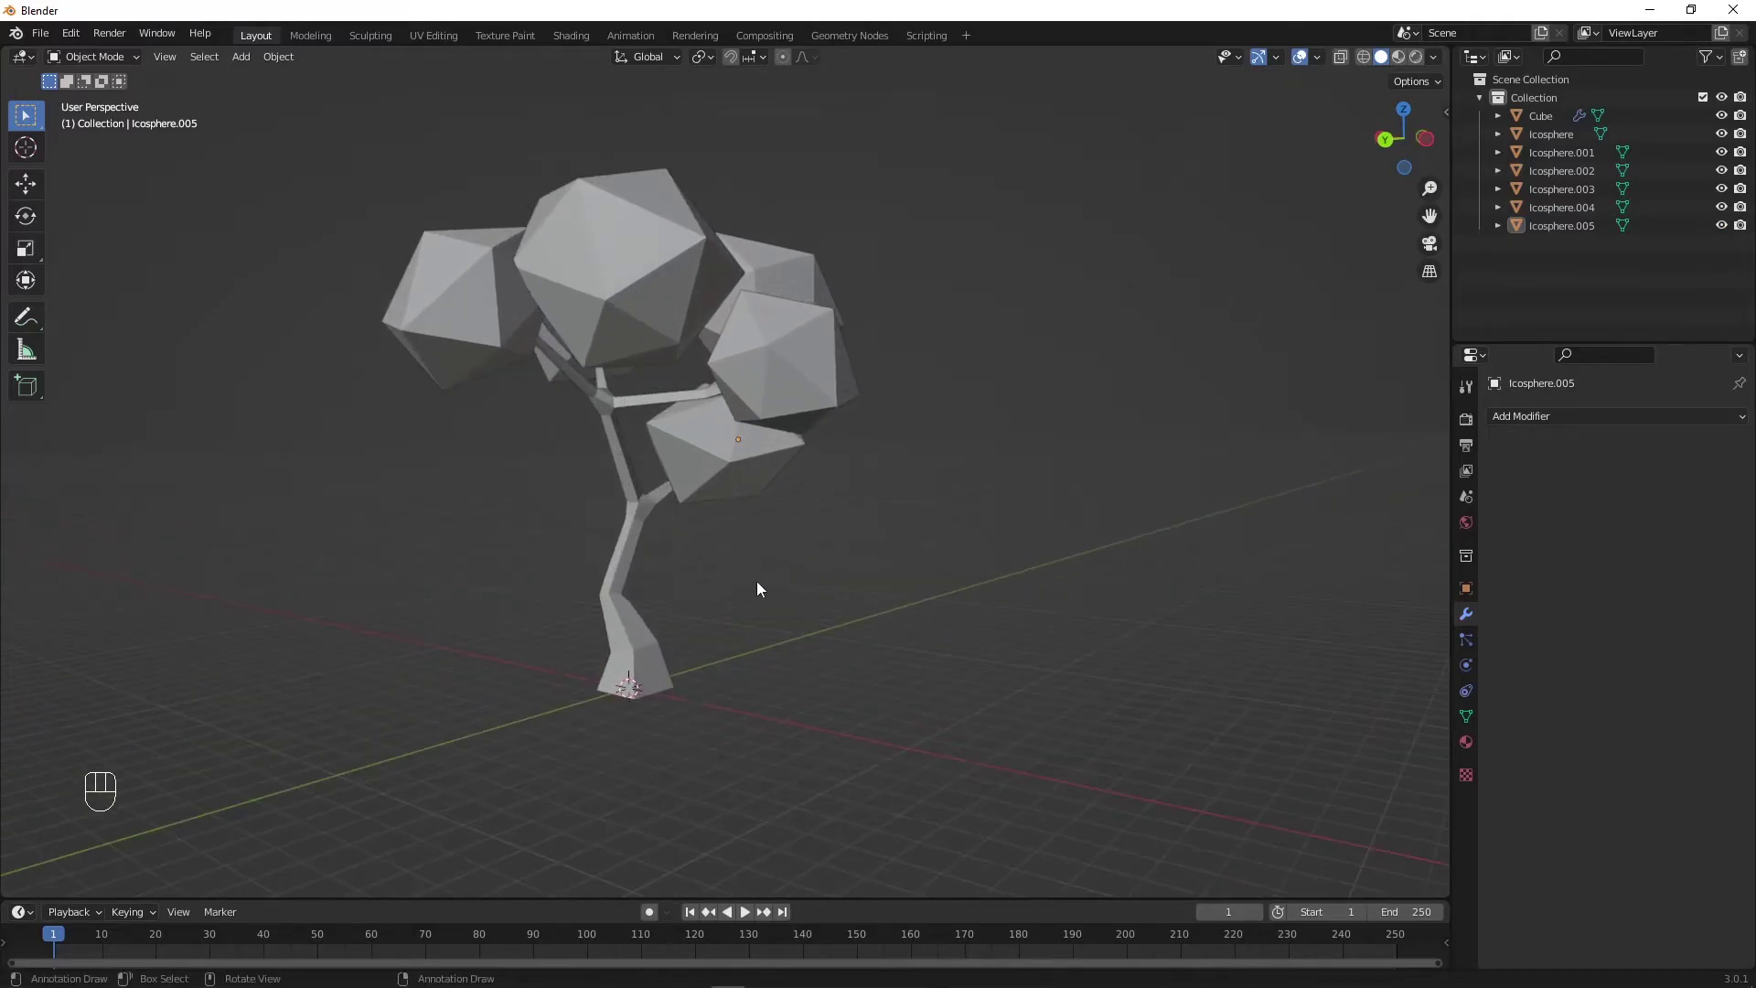
Step: Create a new material named Tree for the trunk
click(624, 590)
click(1465, 739)
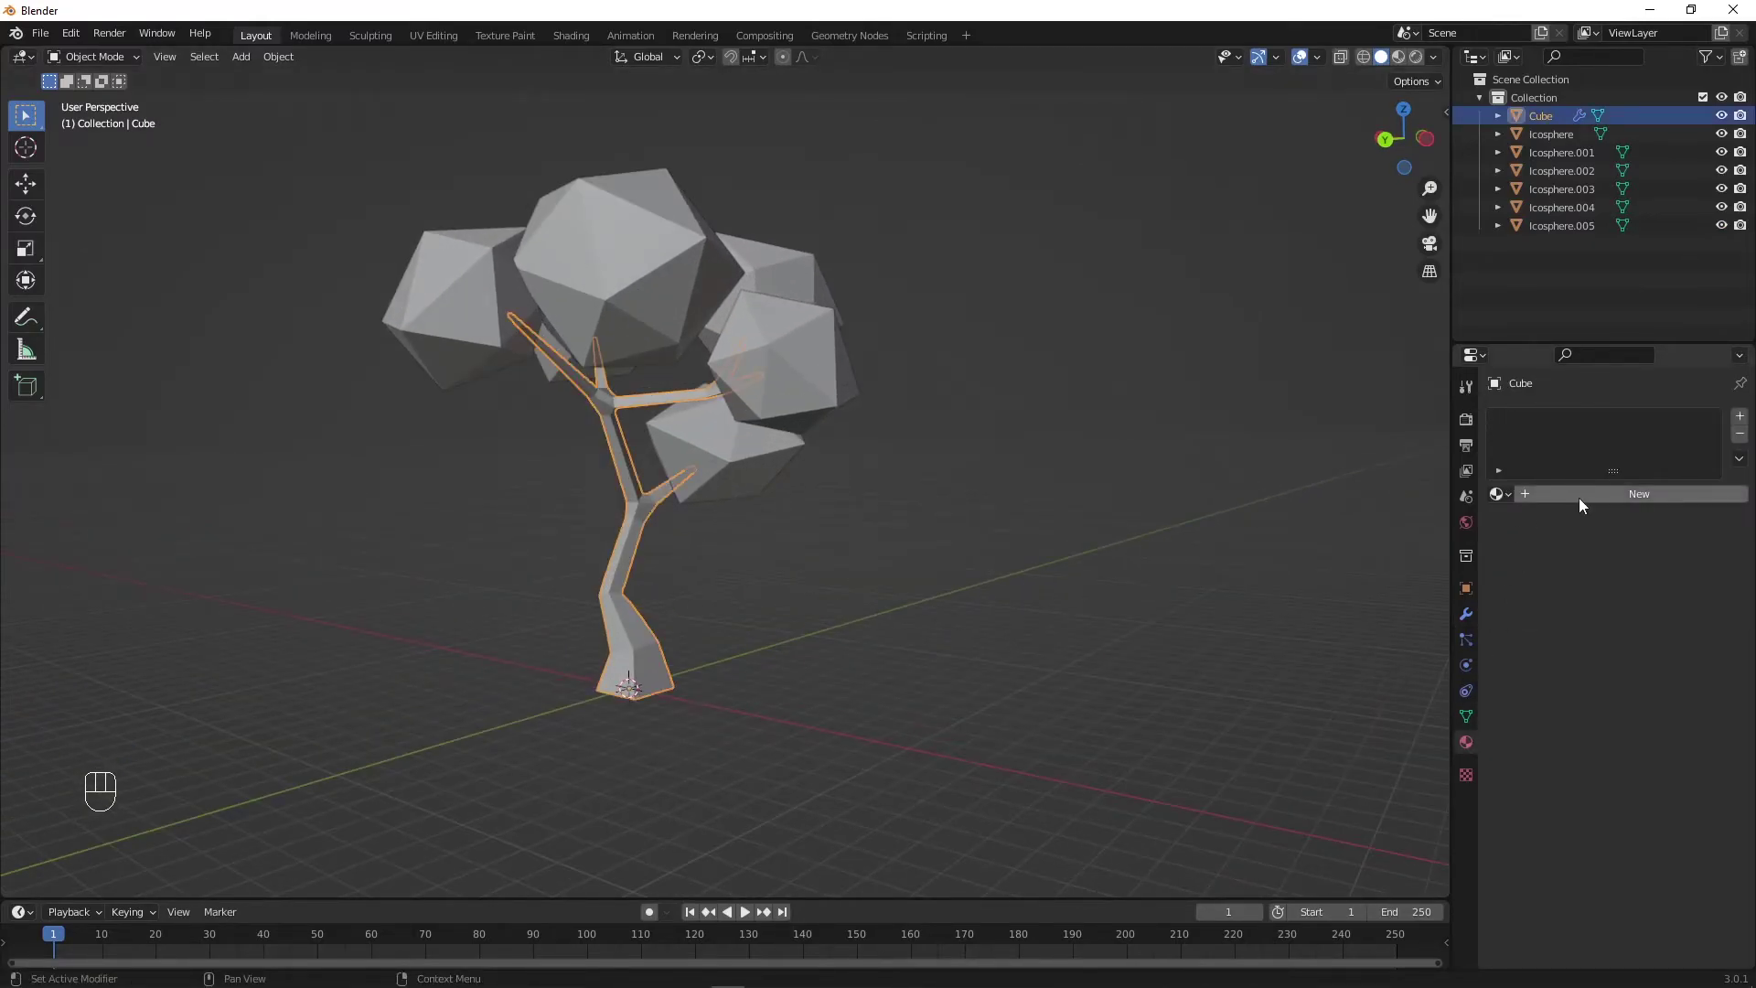
click(1579, 498)
double_click(1588, 493)
text(Tree)
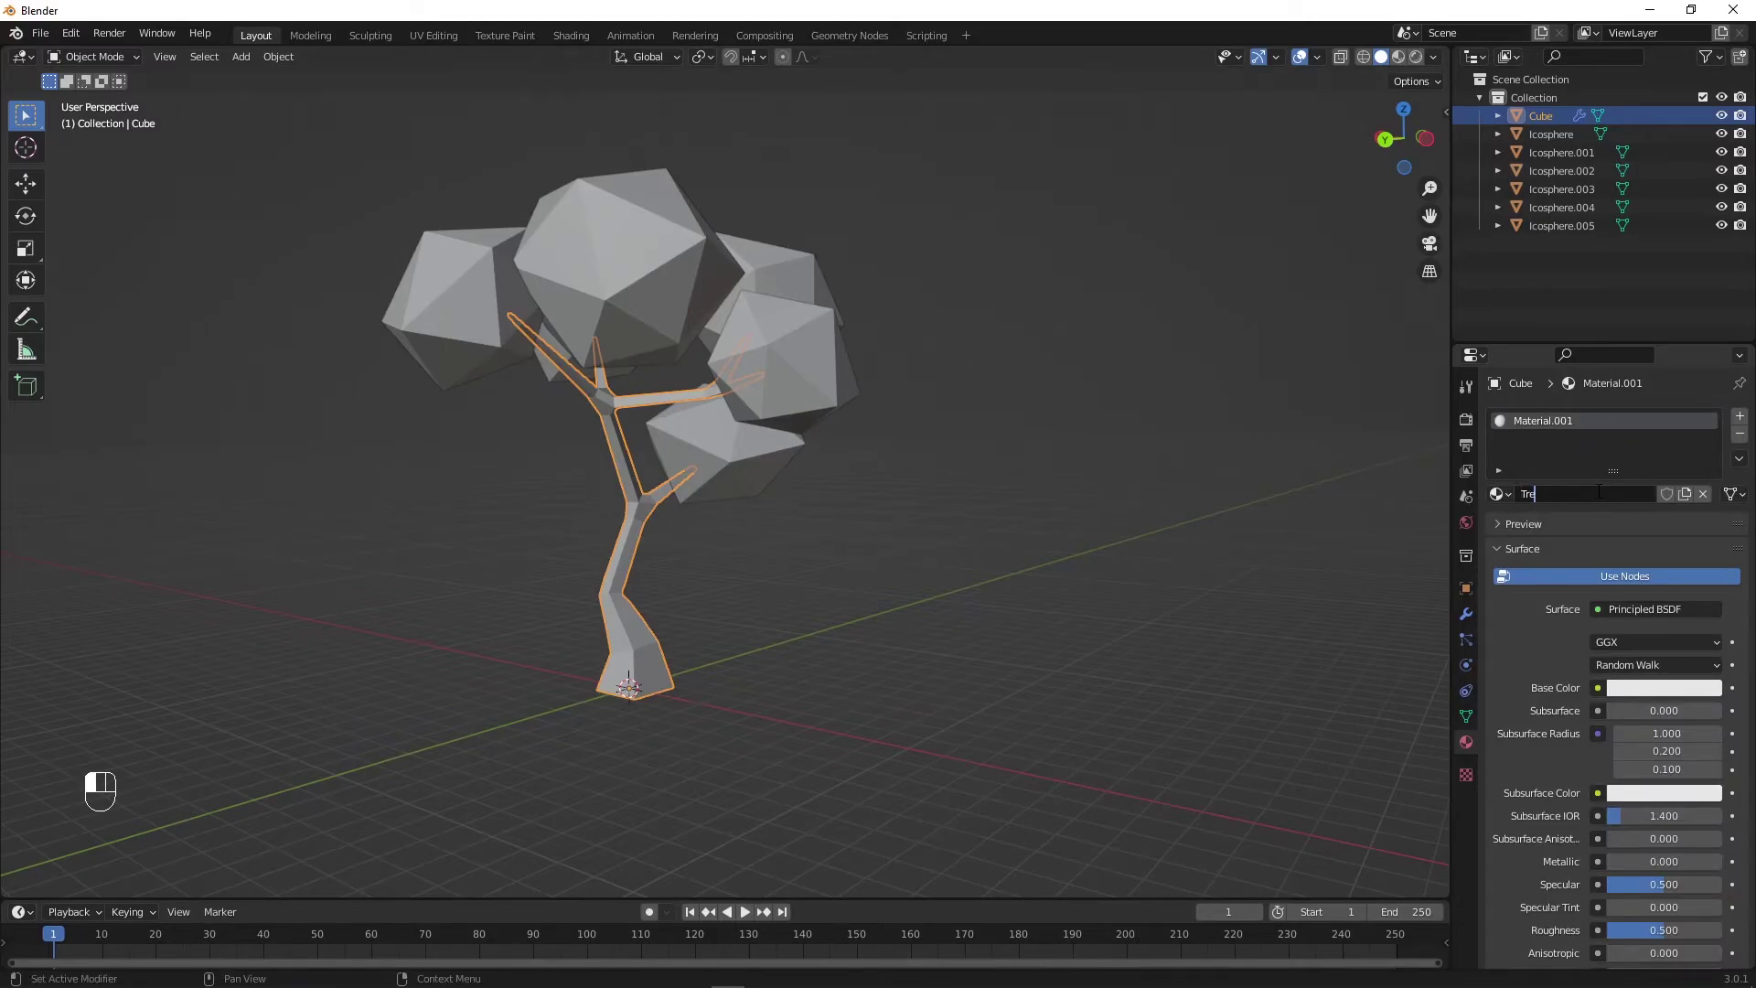
key(Return)
Step: Set the Tree material's base color to orange and switch the viewport to Material Preview shading
click(1664, 688)
click(1614, 529)
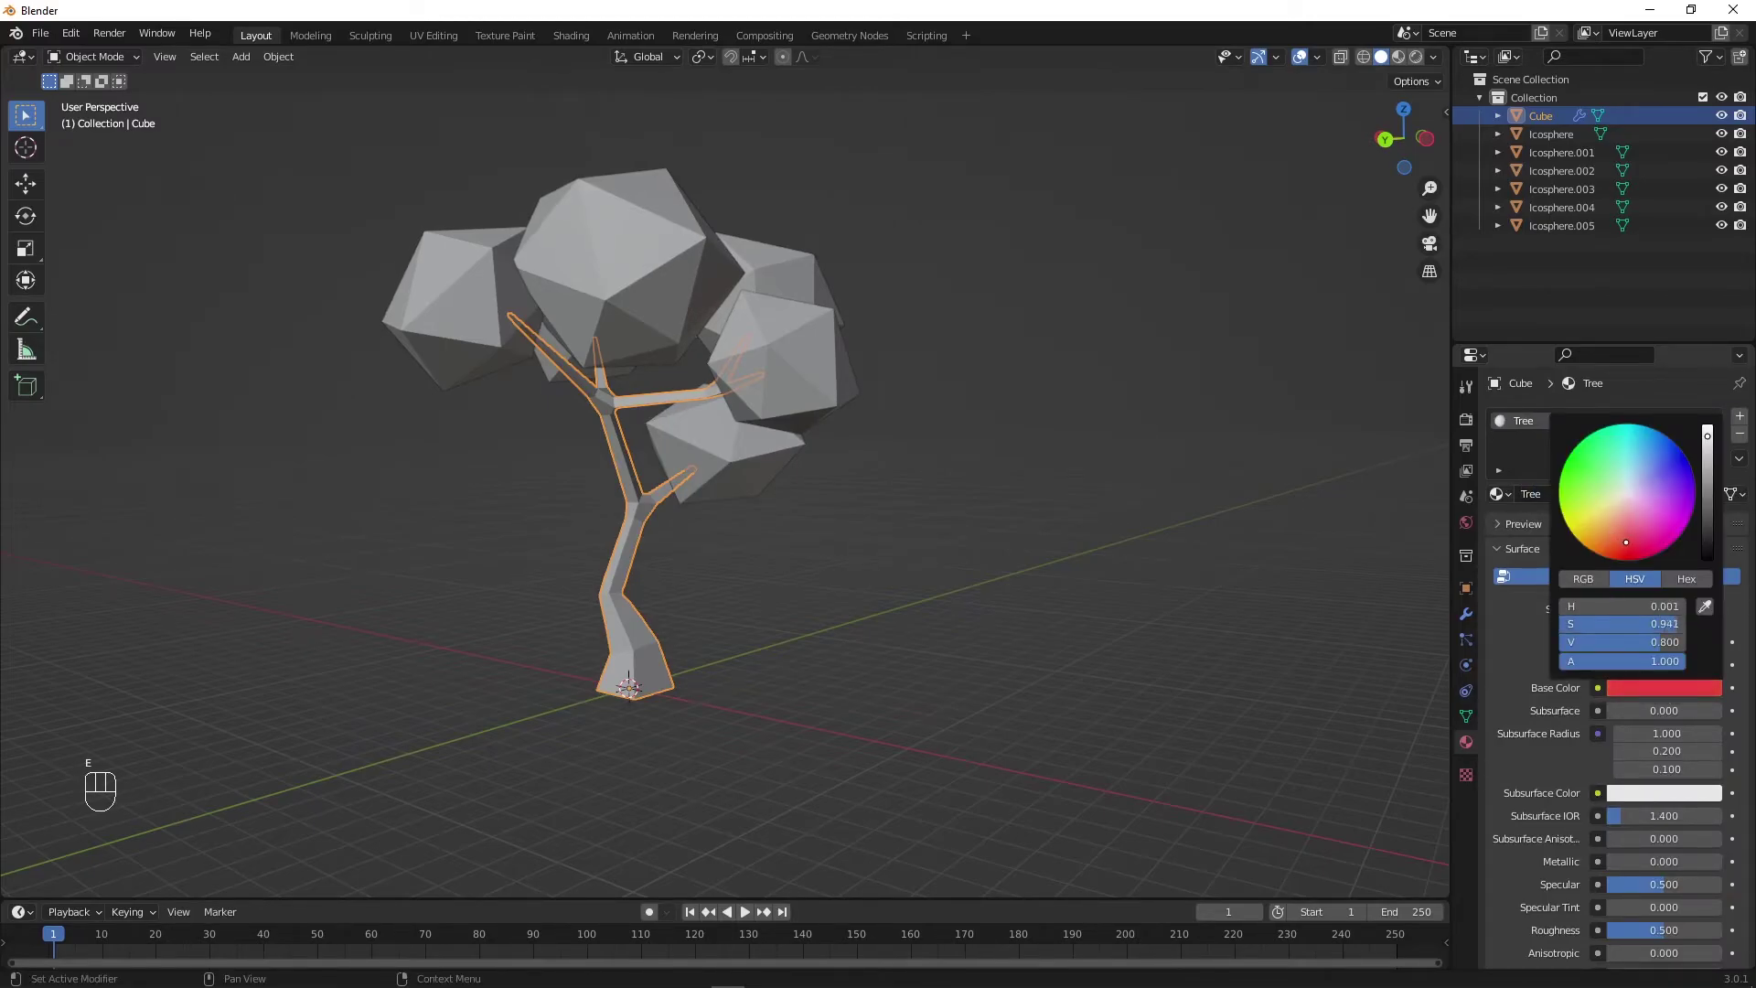
click(1403, 58)
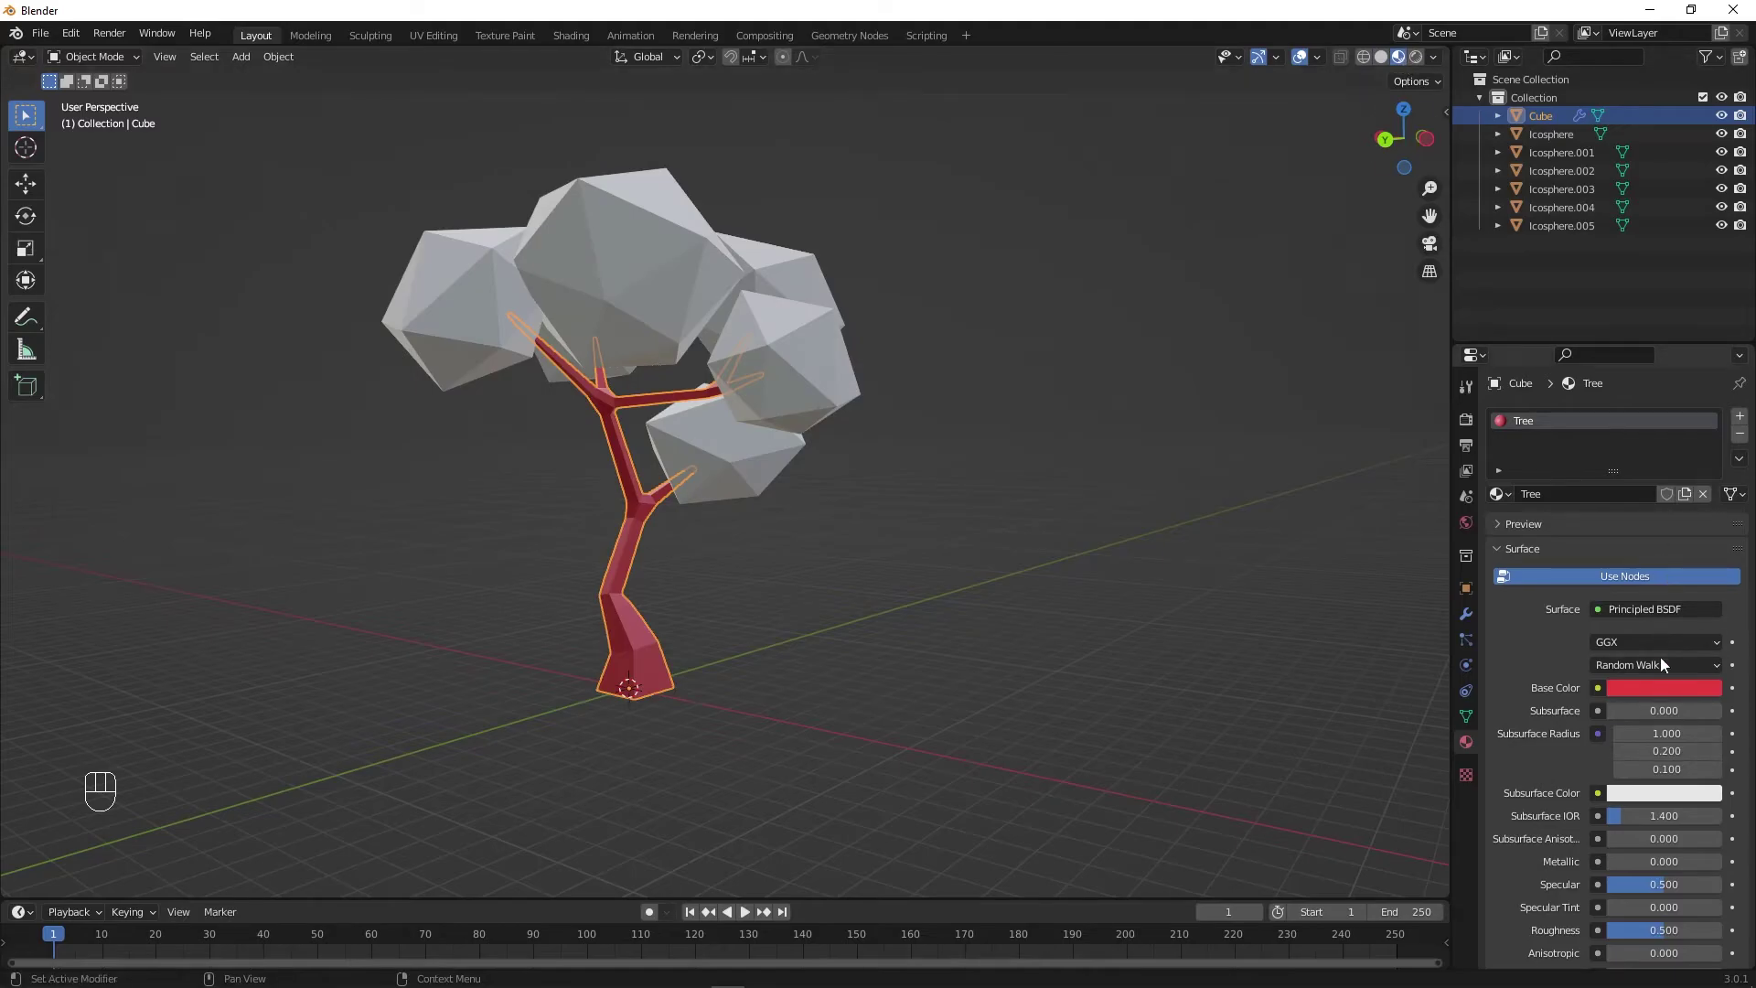
click(1656, 686)
click(1607, 536)
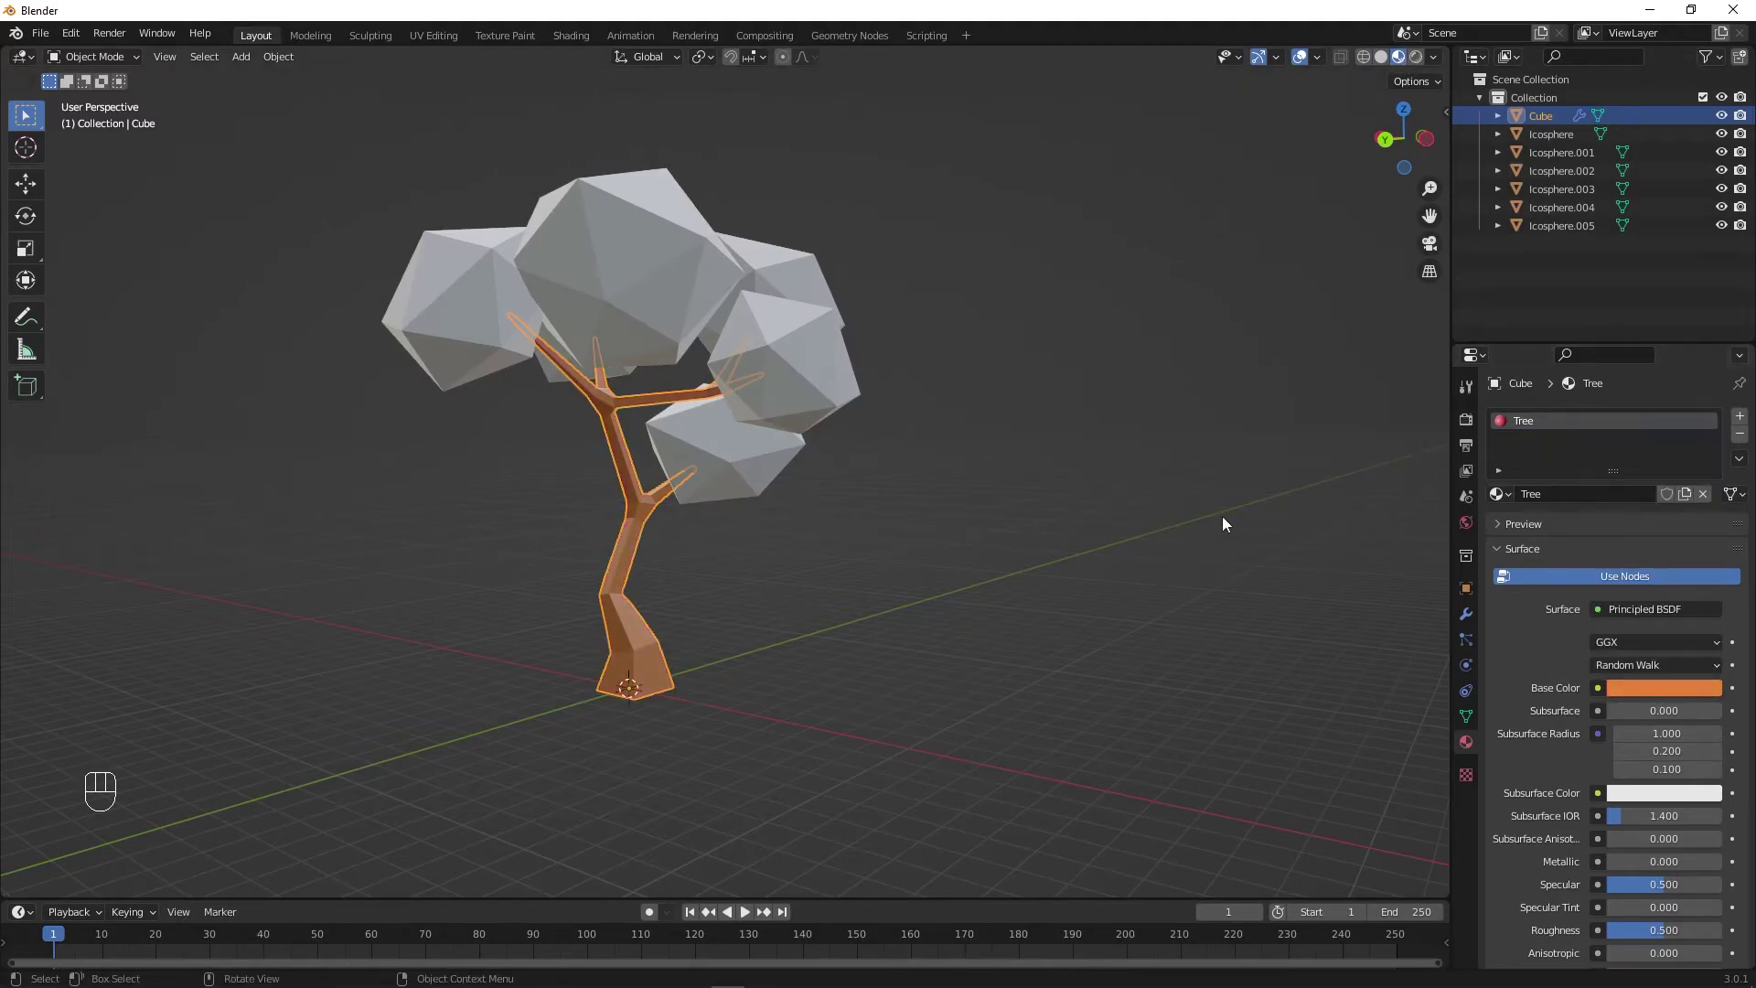
Step: Give one foliage ball a new material named Leafes with a light green base color
middle_drag(787, 572, 915, 586)
click(617, 352)
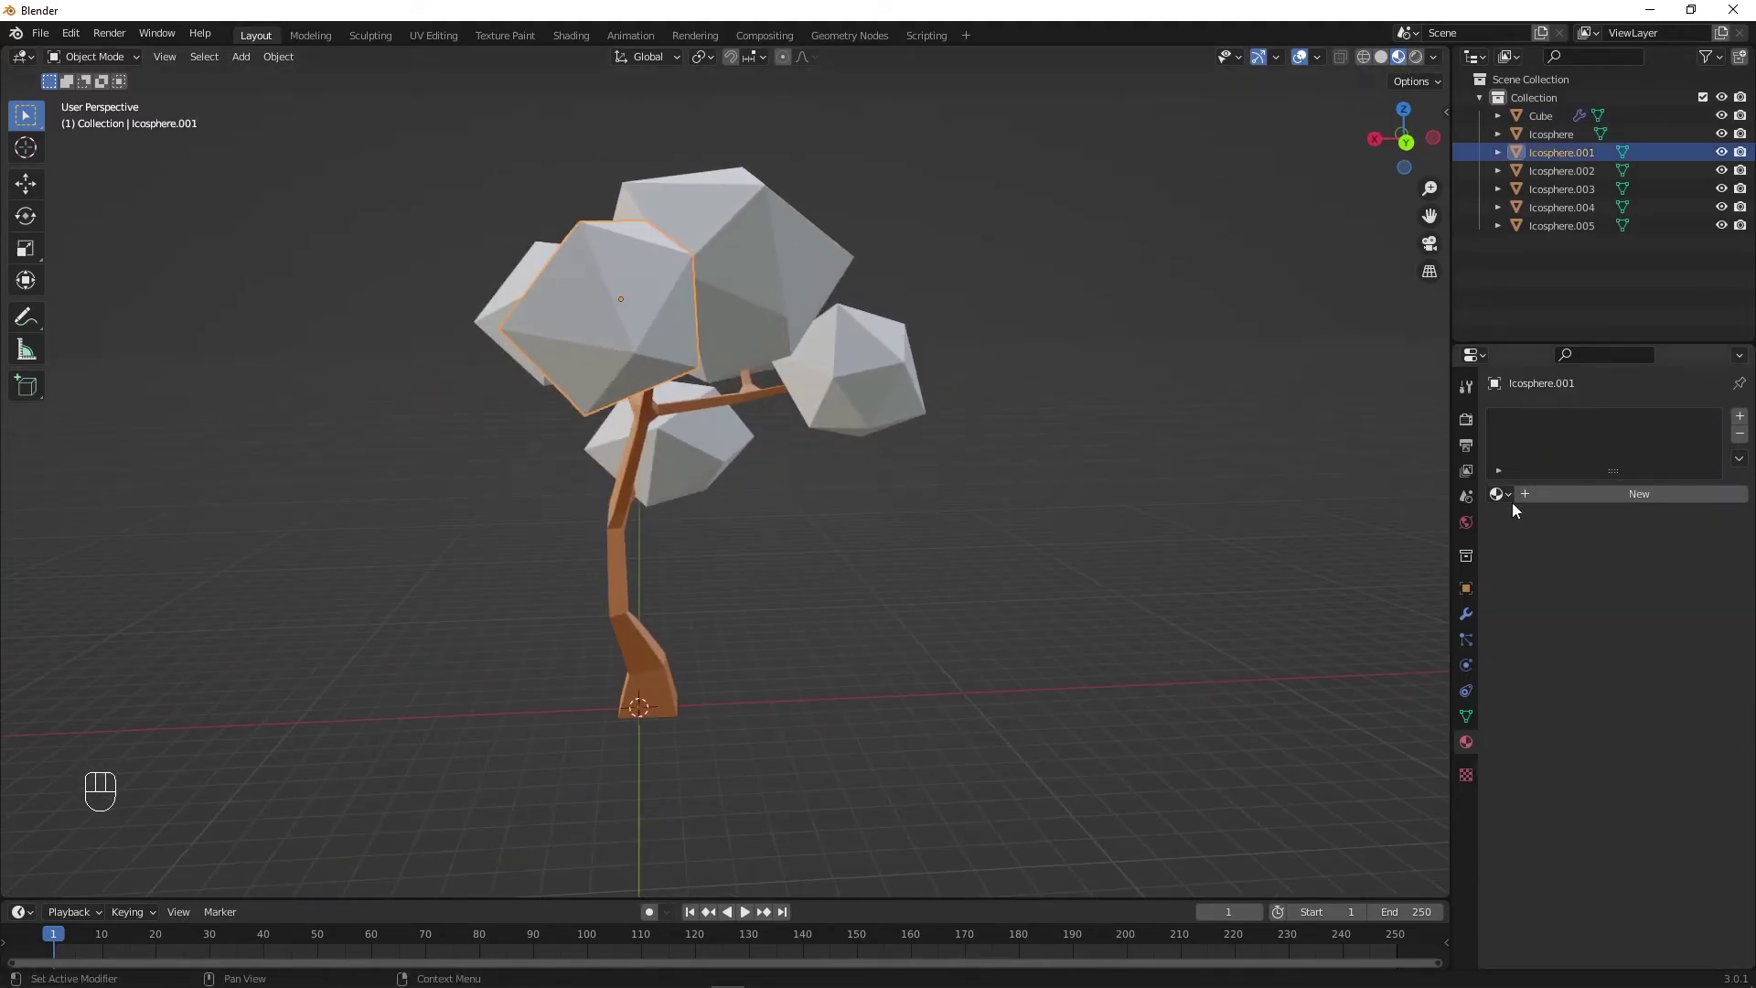
click(1605, 495)
double_click(1612, 494)
text(Leafes)
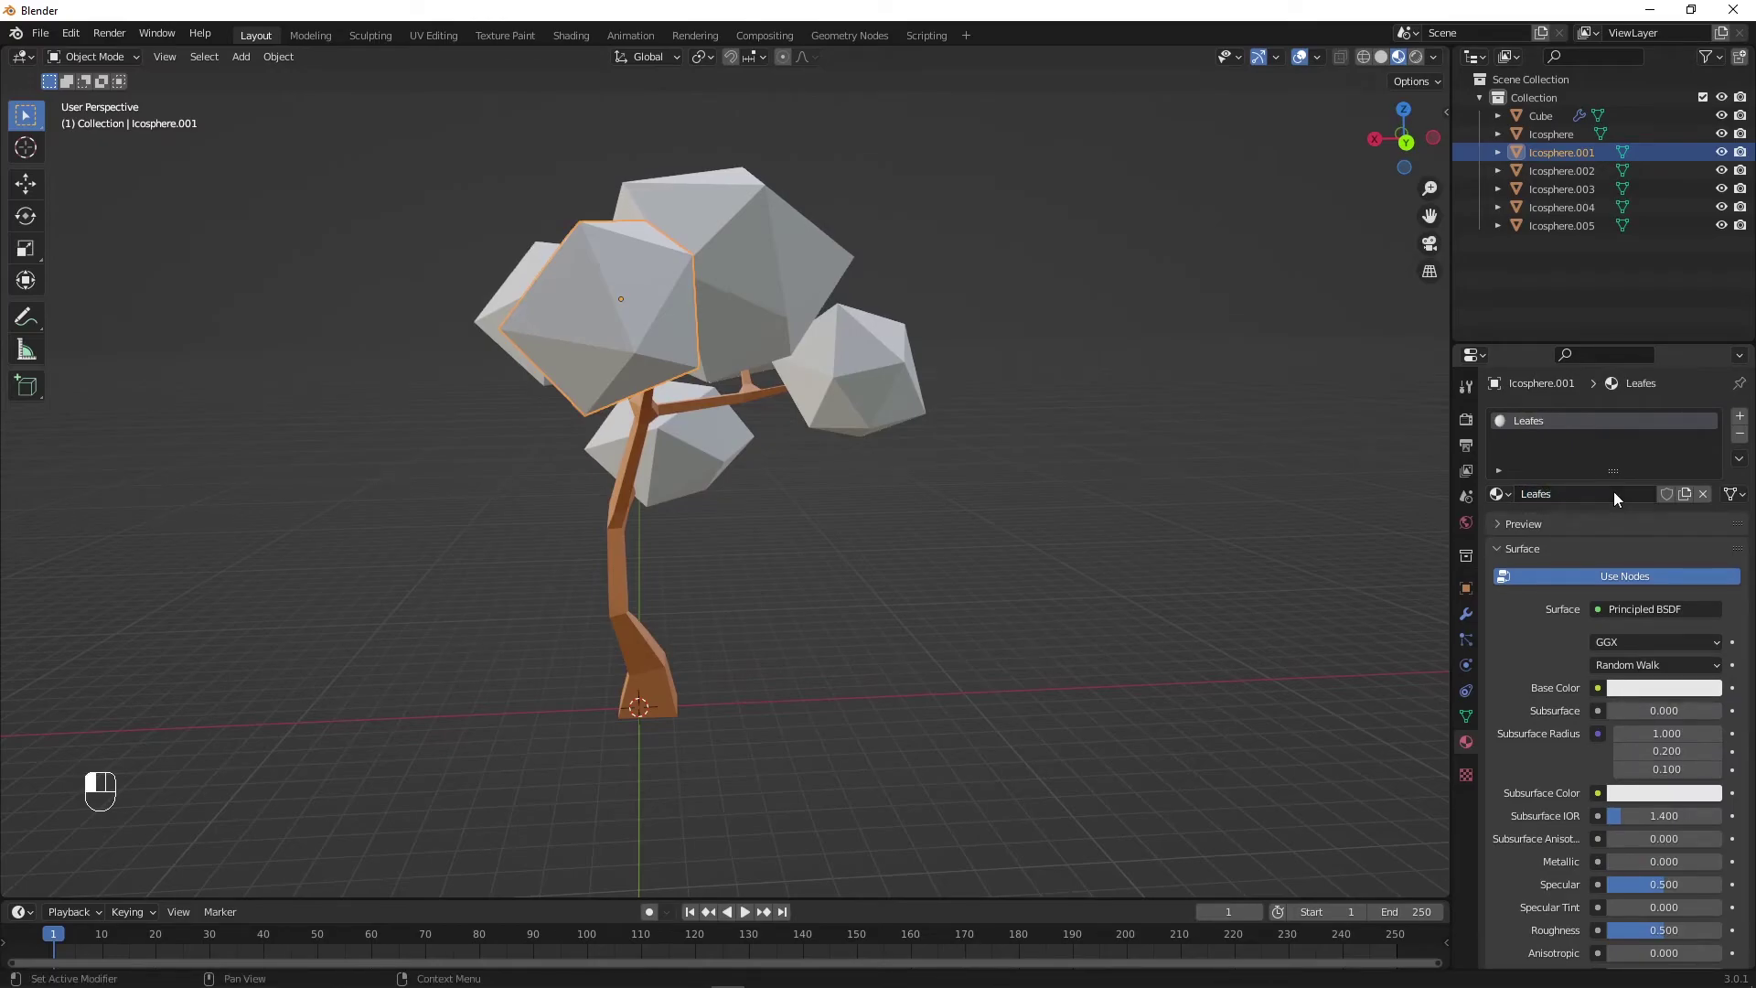
click(1661, 688)
drag(1599, 468, 1603, 490)
Step: Assign the Leafes material to the large top foliage ball and the upper ball beside it
click(811, 283)
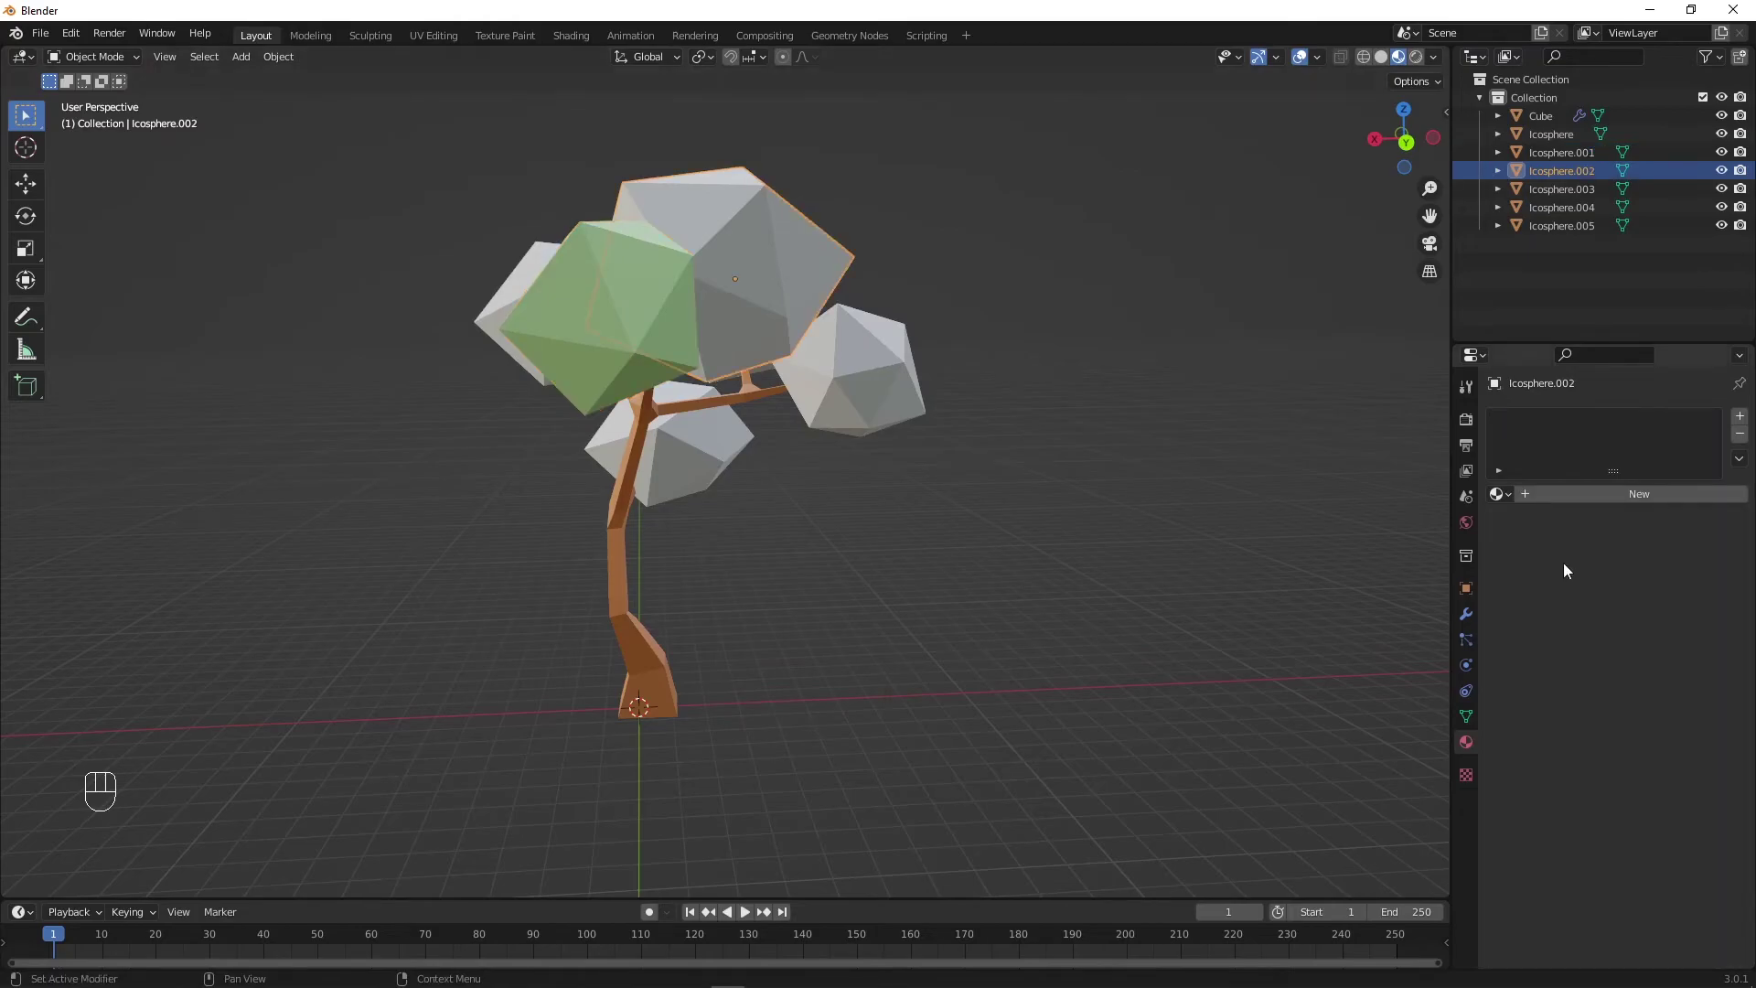
click(1500, 494)
click(1532, 521)
middle_drag(1006, 475, 752, 343)
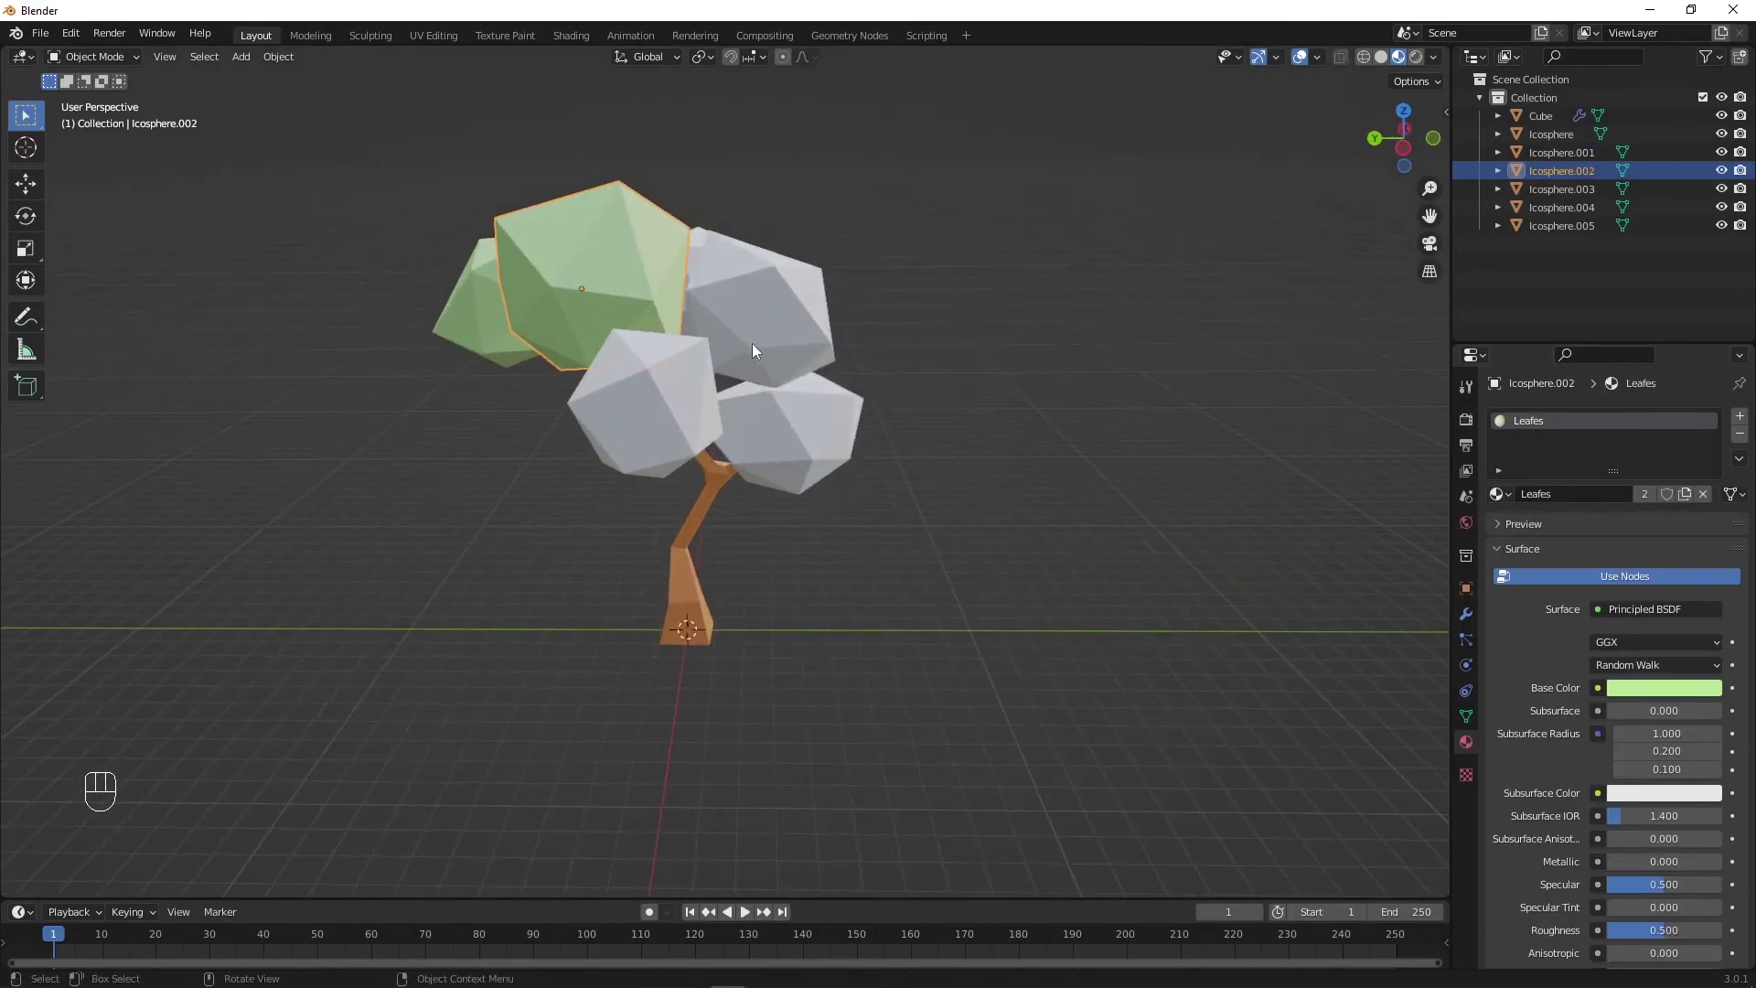
click(752, 343)
click(1501, 494)
click(1532, 522)
Step: Assign the Leafes material to the three remaining uncolored foliage balls
click(686, 402)
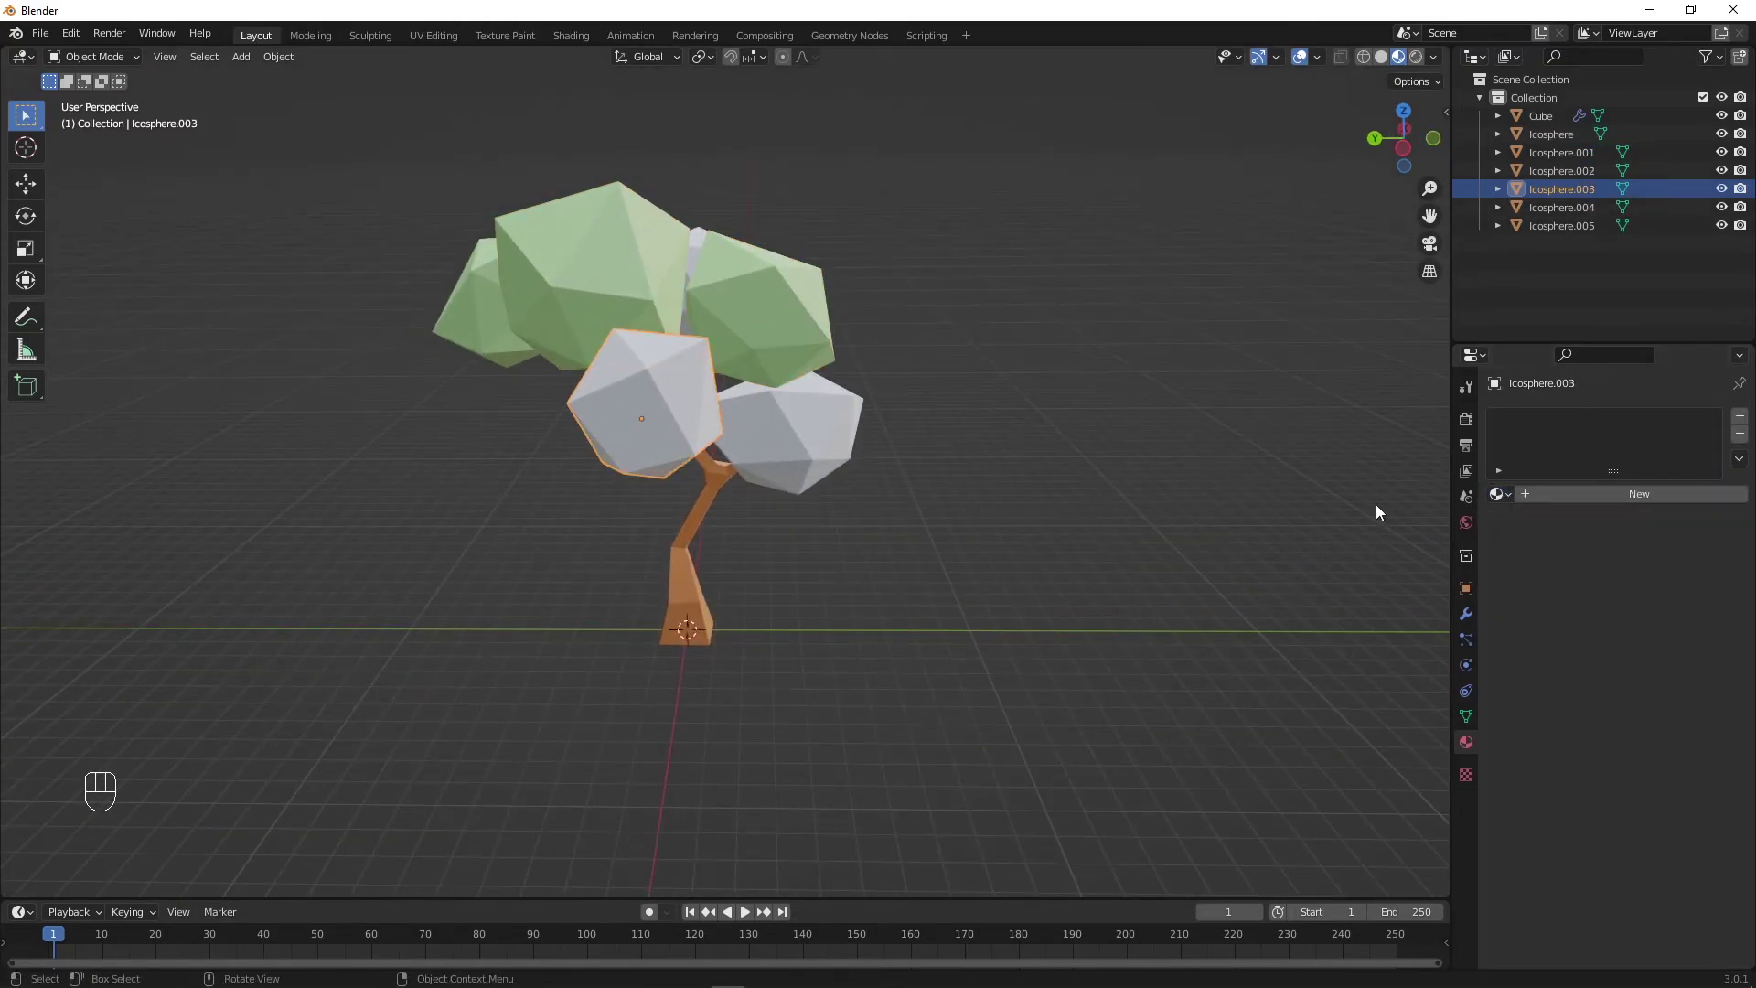
click(1500, 494)
click(1532, 521)
middle_drag(1226, 503, 754, 455)
click(753, 455)
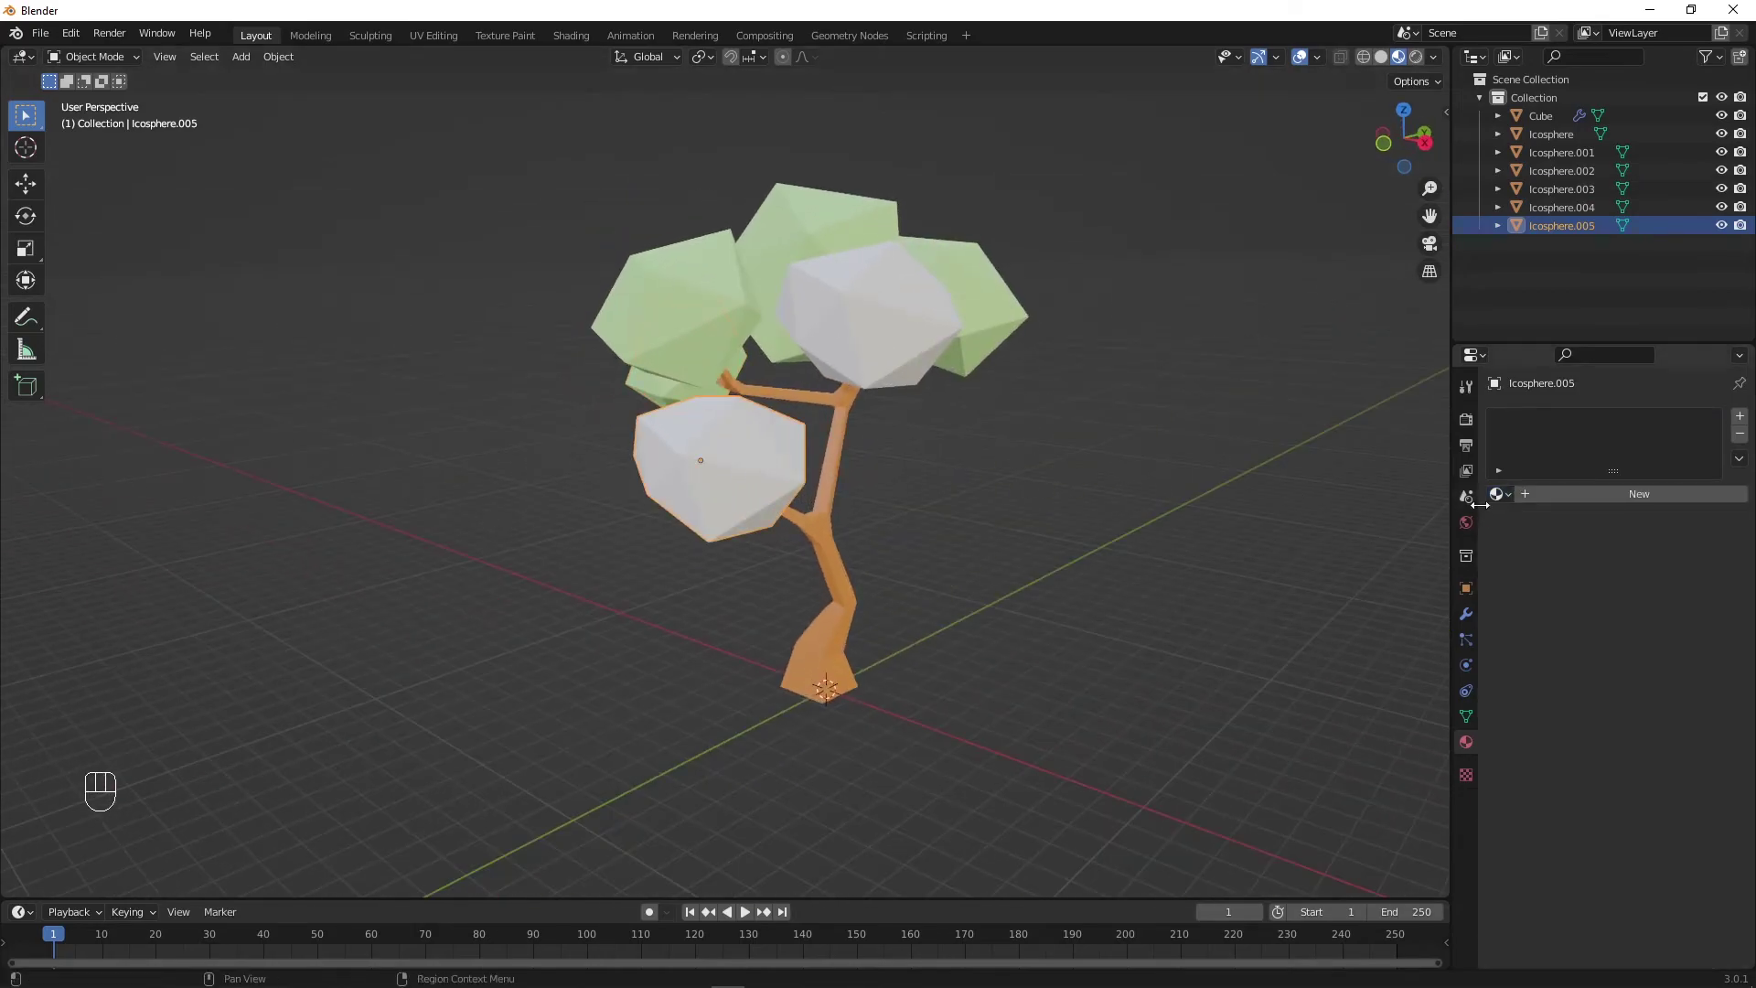
click(1500, 494)
click(985, 339)
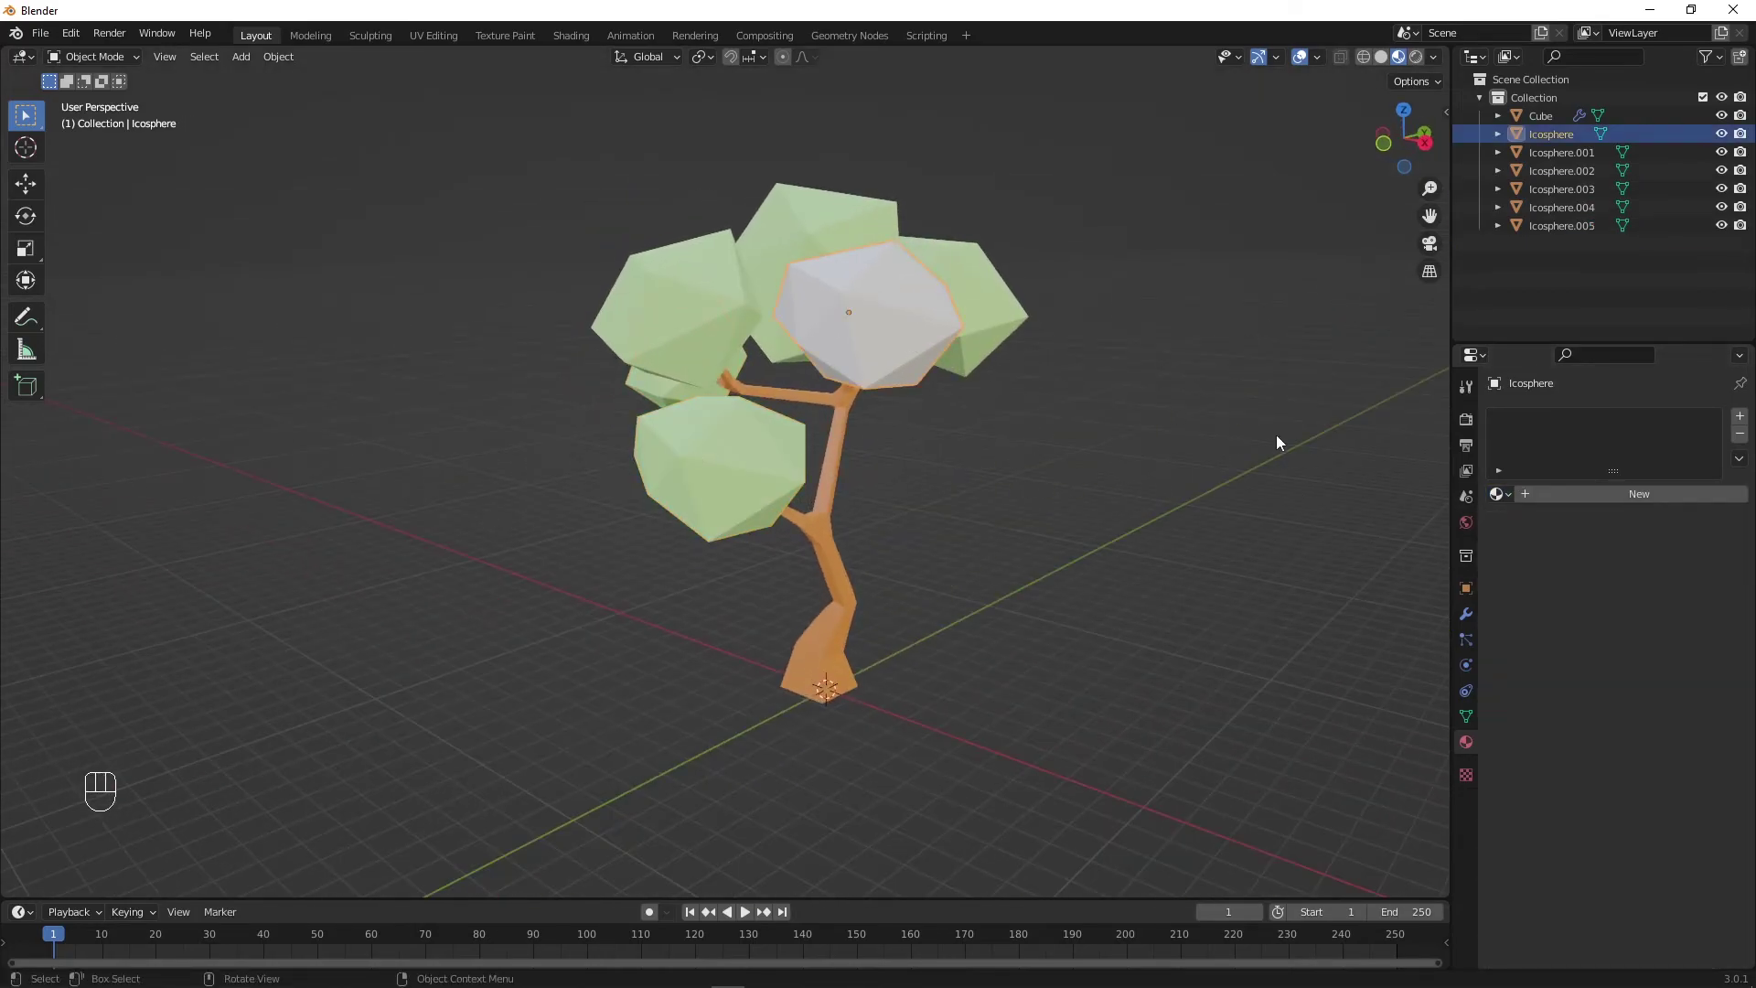
click(1500, 494)
click(1532, 514)
Step: Select all six foliage balls and join them into one object
middle_drag(1049, 519, 688, 539)
click(767, 491)
shift+click(734, 386)
shift+click(696, 360)
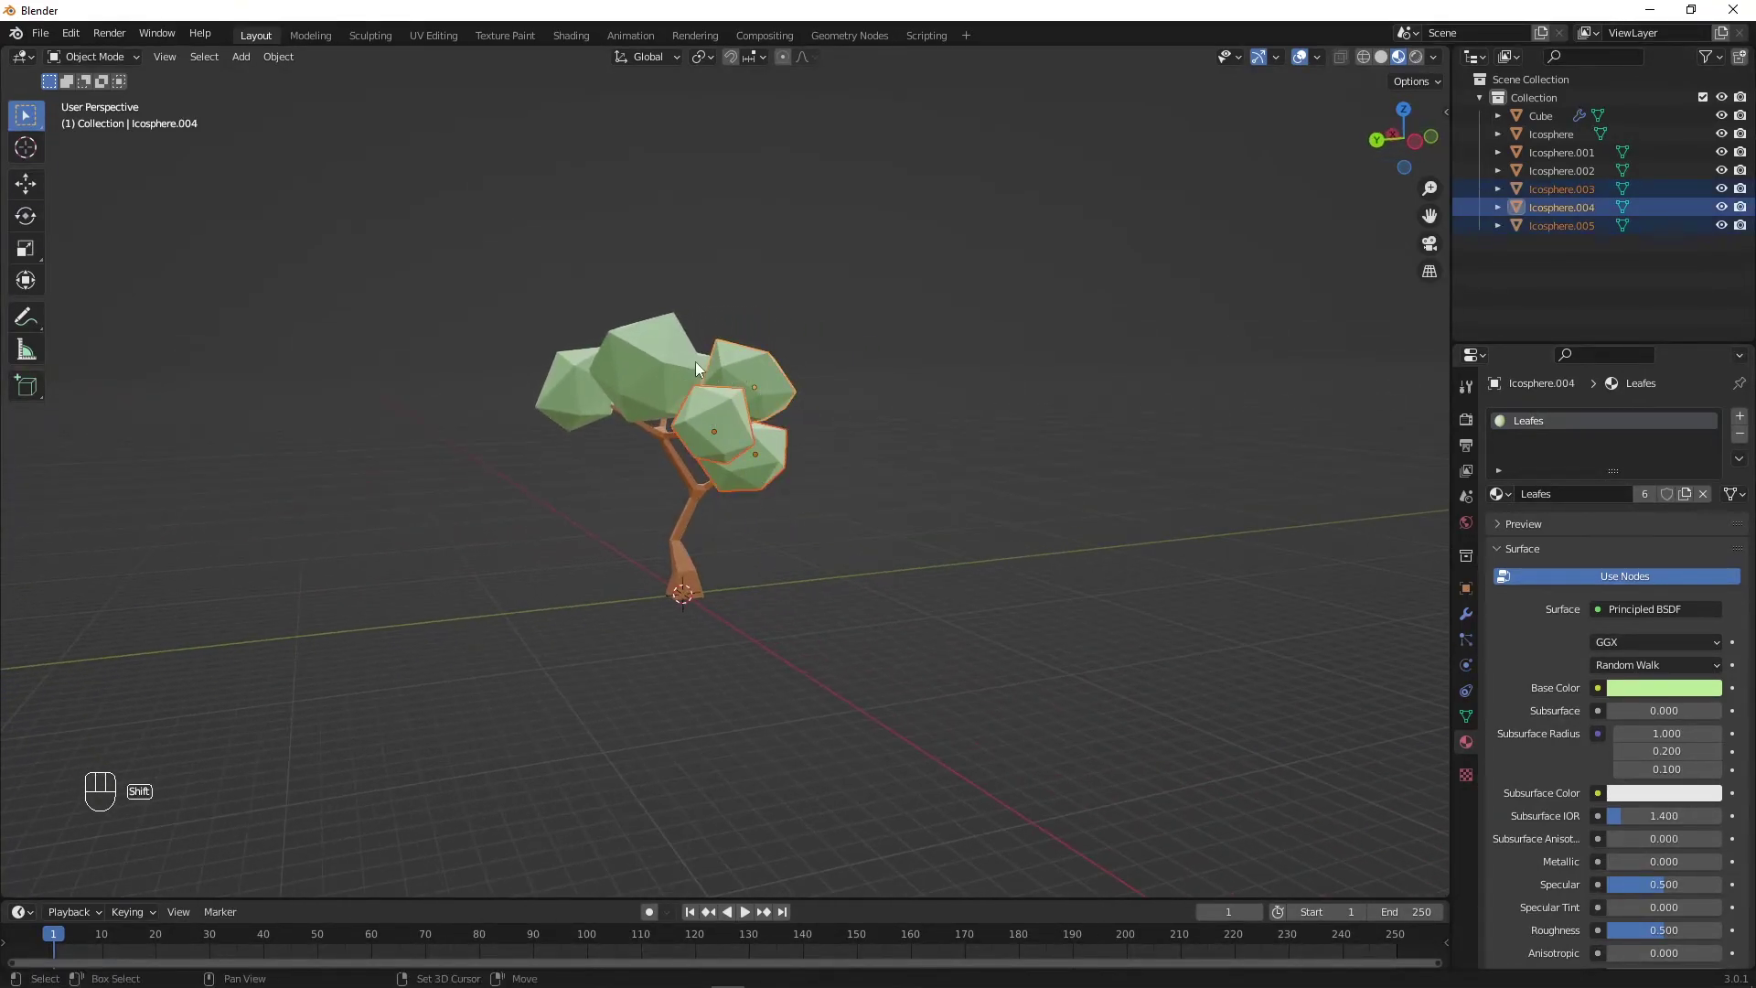
middle_drag(695, 360, 659, 465)
shift+click(658, 465)
shift+click(745, 471)
shift+click(766, 522)
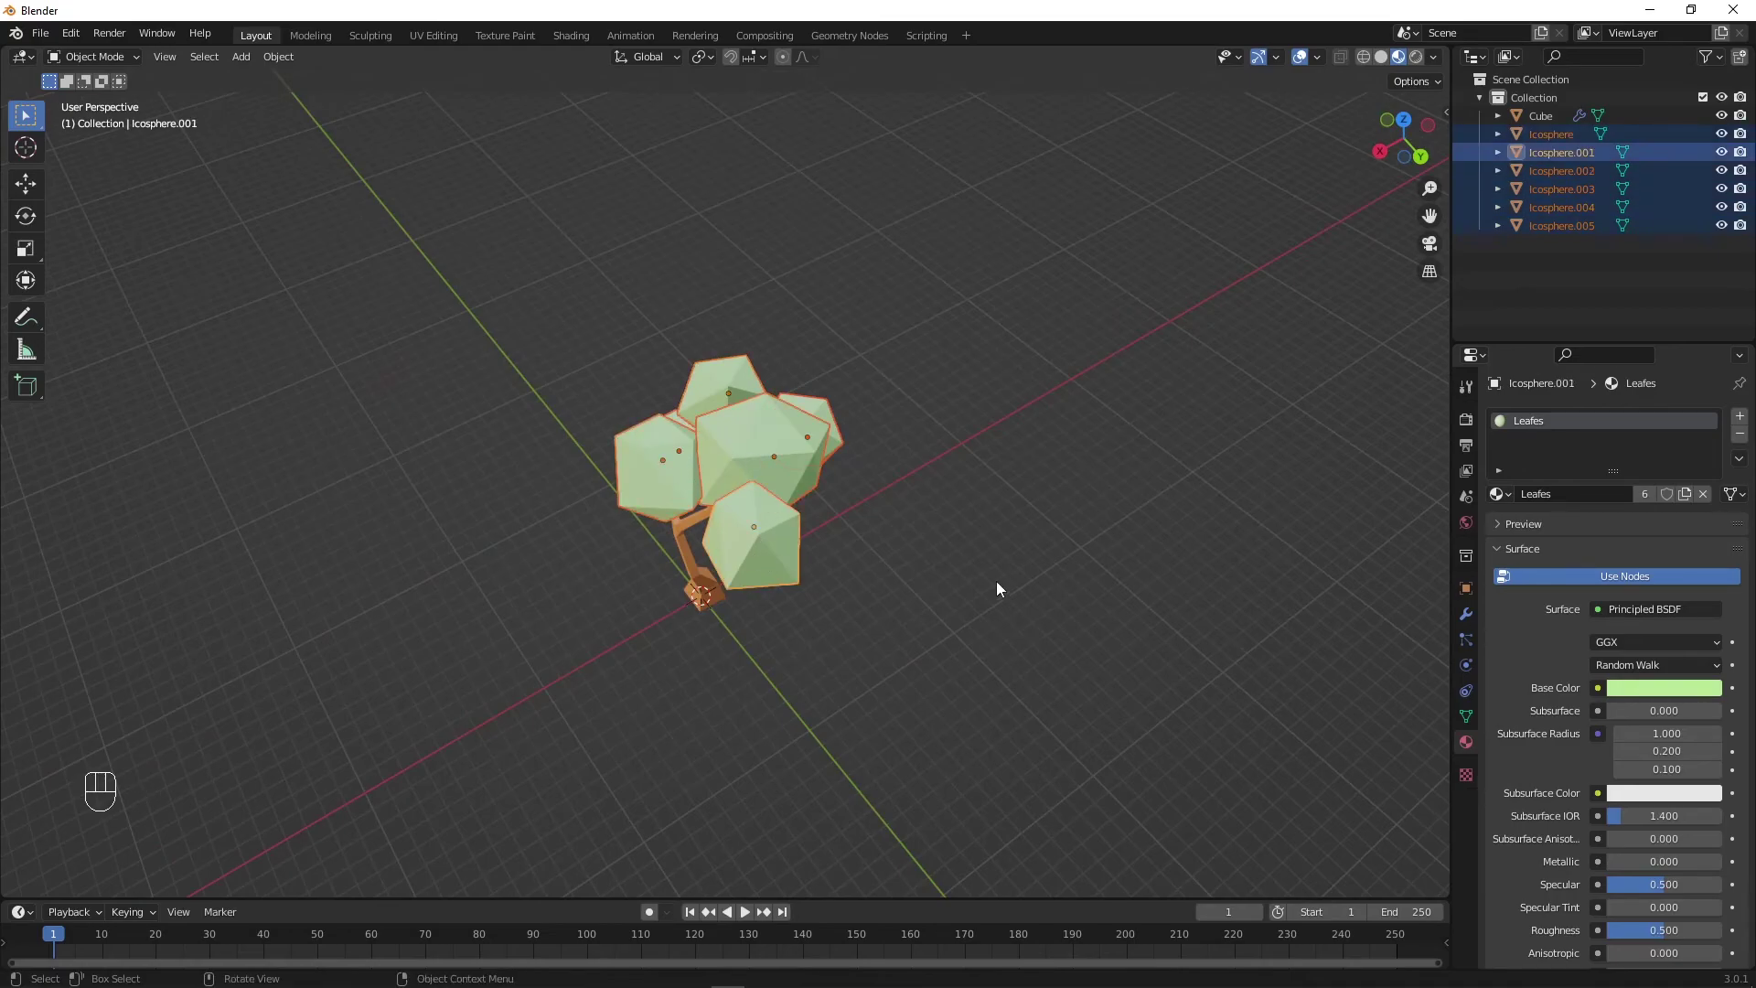
middle_drag(997, 580, 838, 498)
key(ctrl+j)
Step: Set the joined foliage object's origin to its geometry
click(681, 569)
click(752, 477)
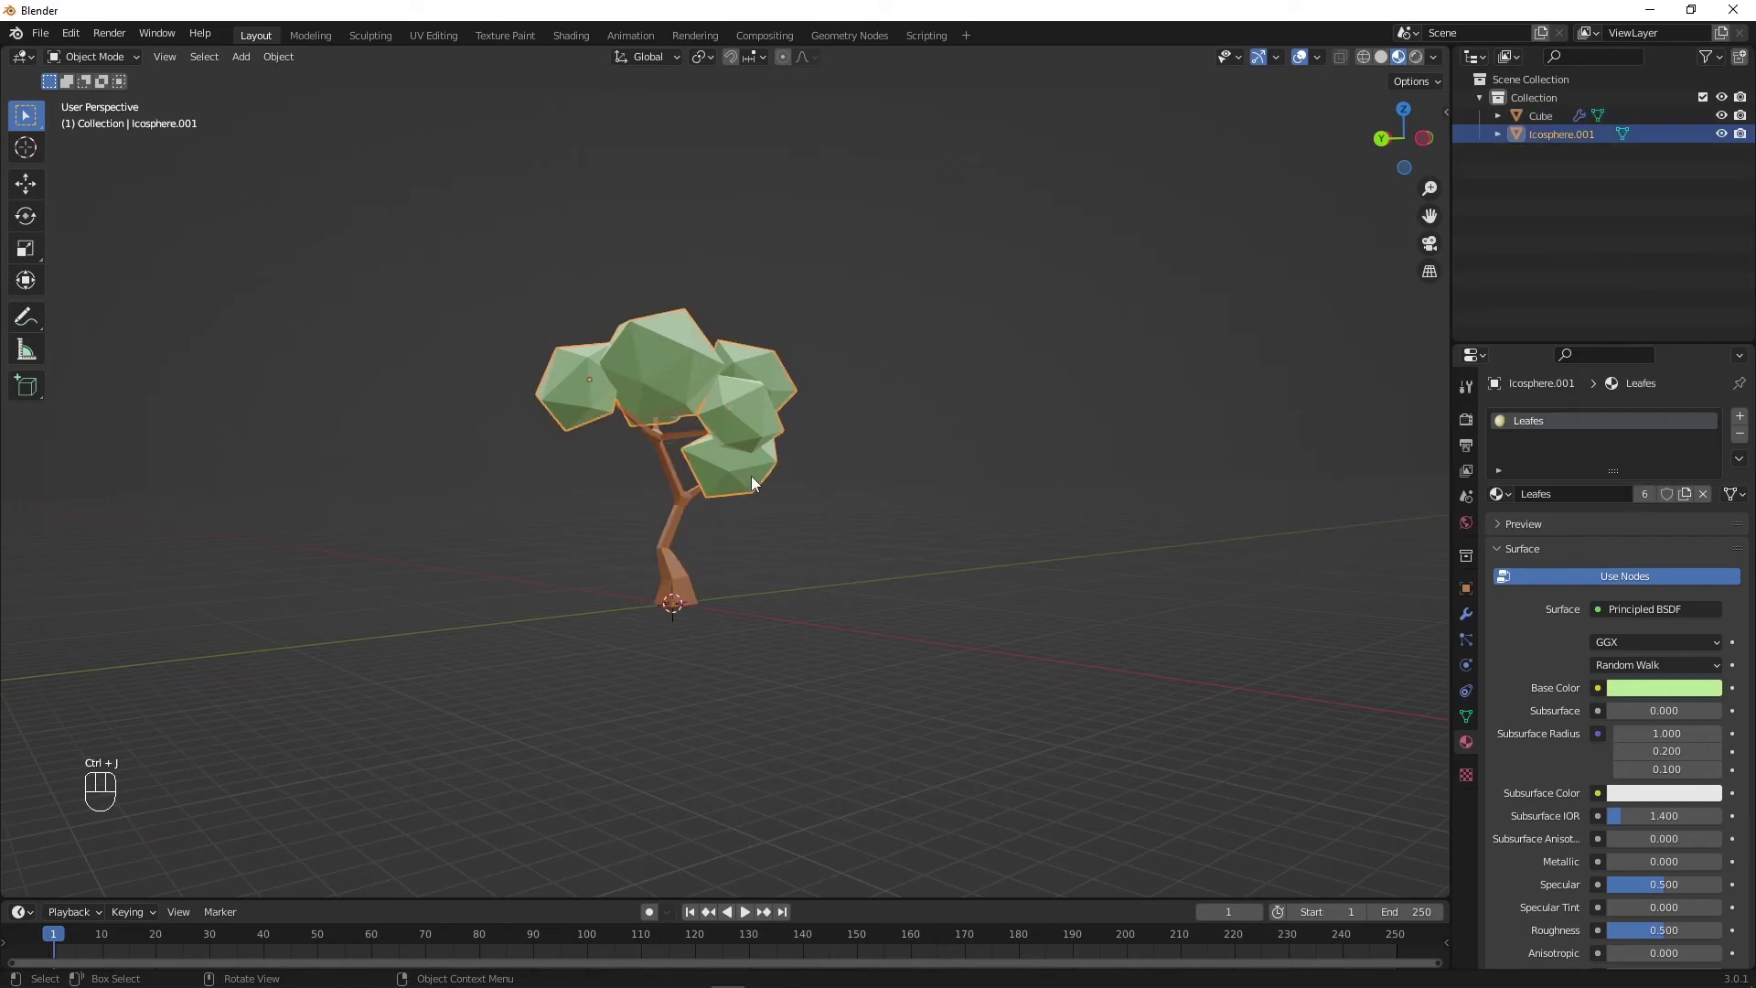
click(279, 57)
mouse_move(309, 99)
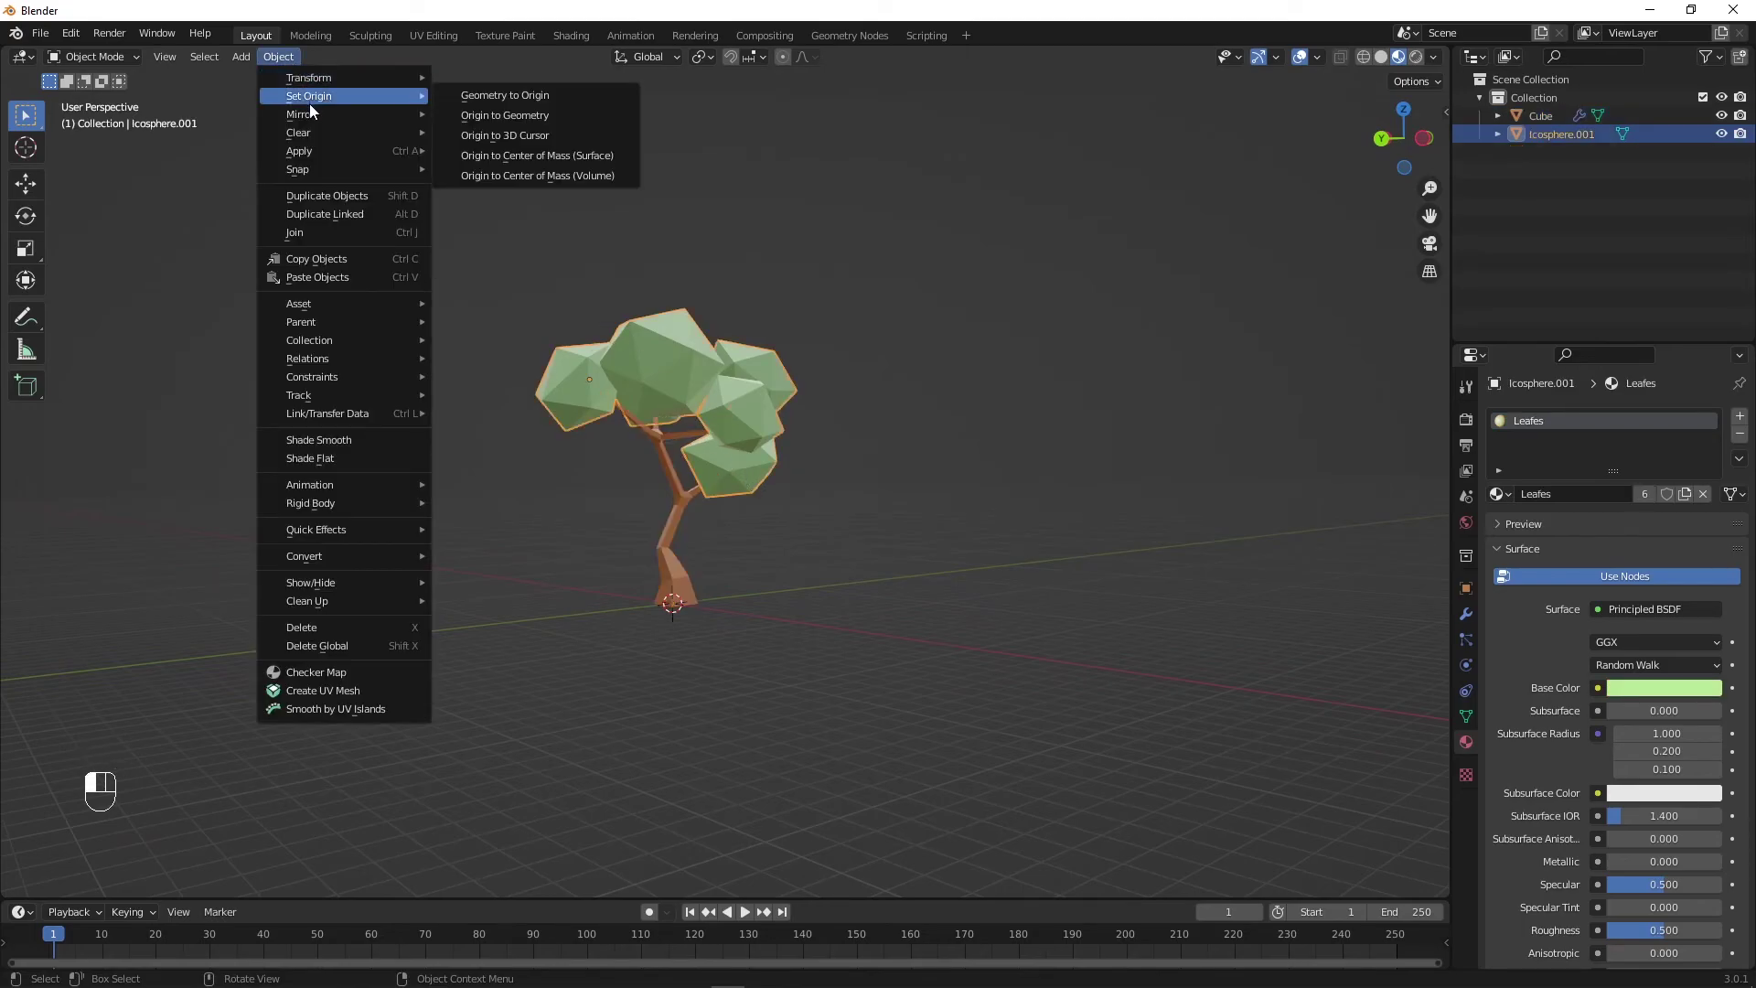
click(518, 117)
click(801, 518)
click(694, 562)
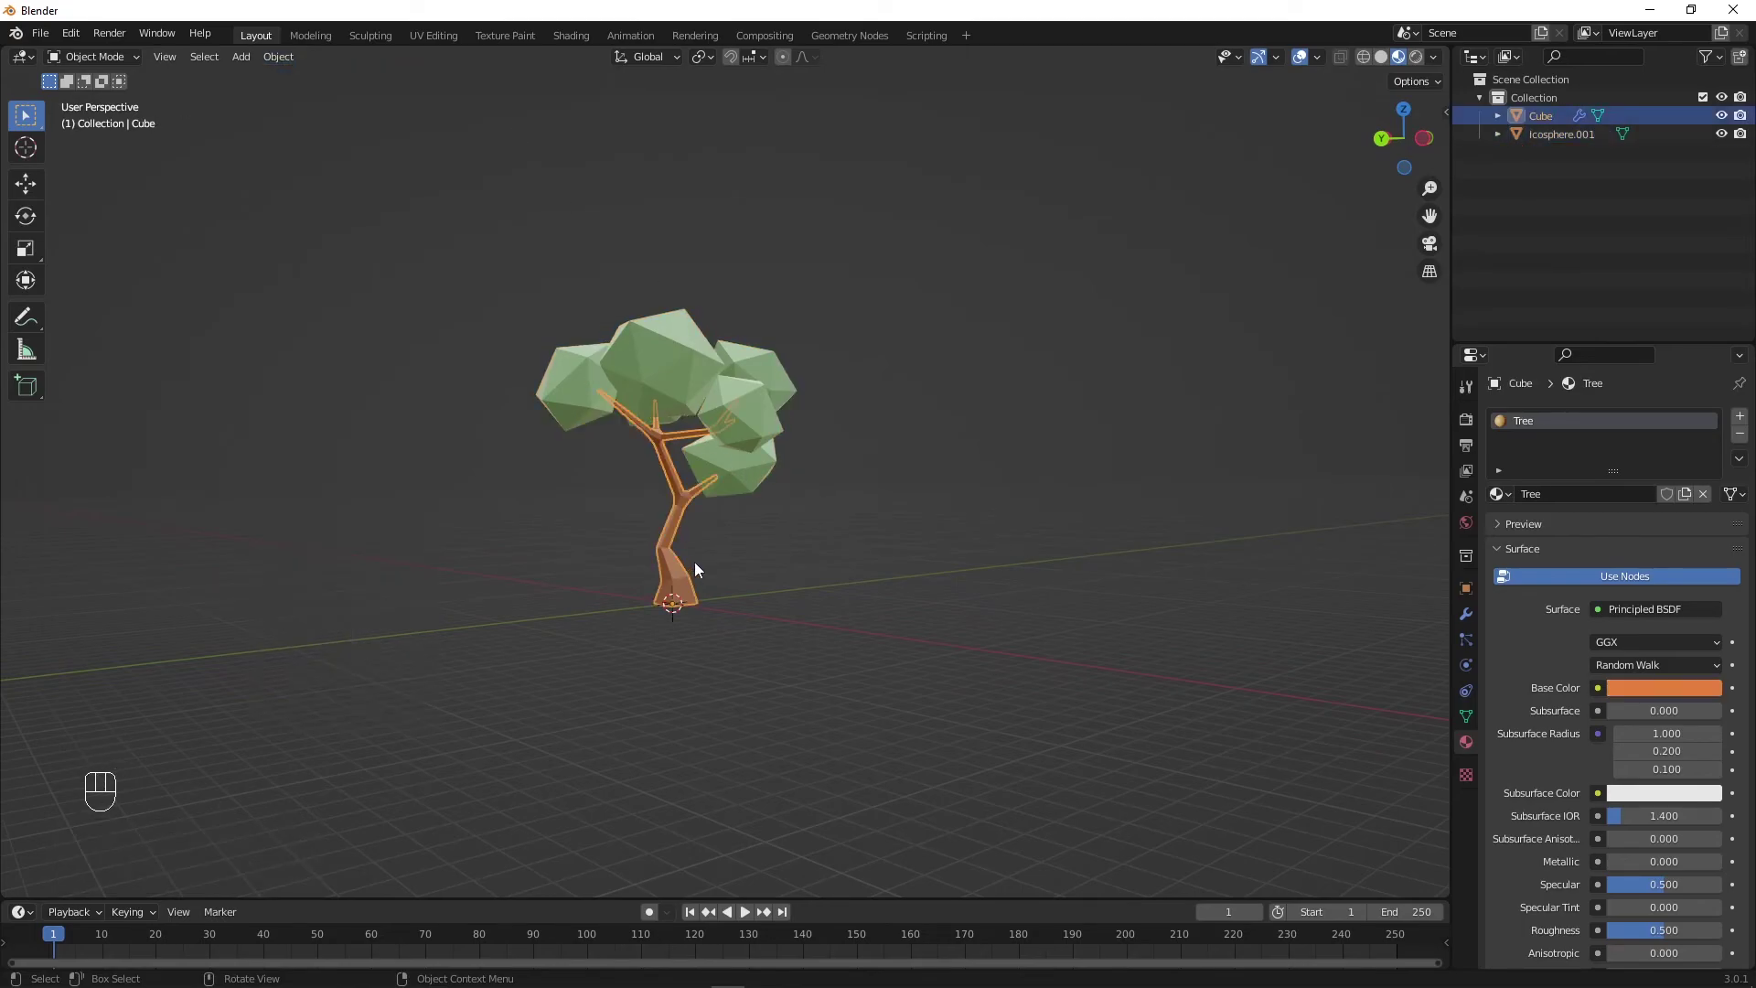
click(721, 452)
click(683, 567)
click(743, 472)
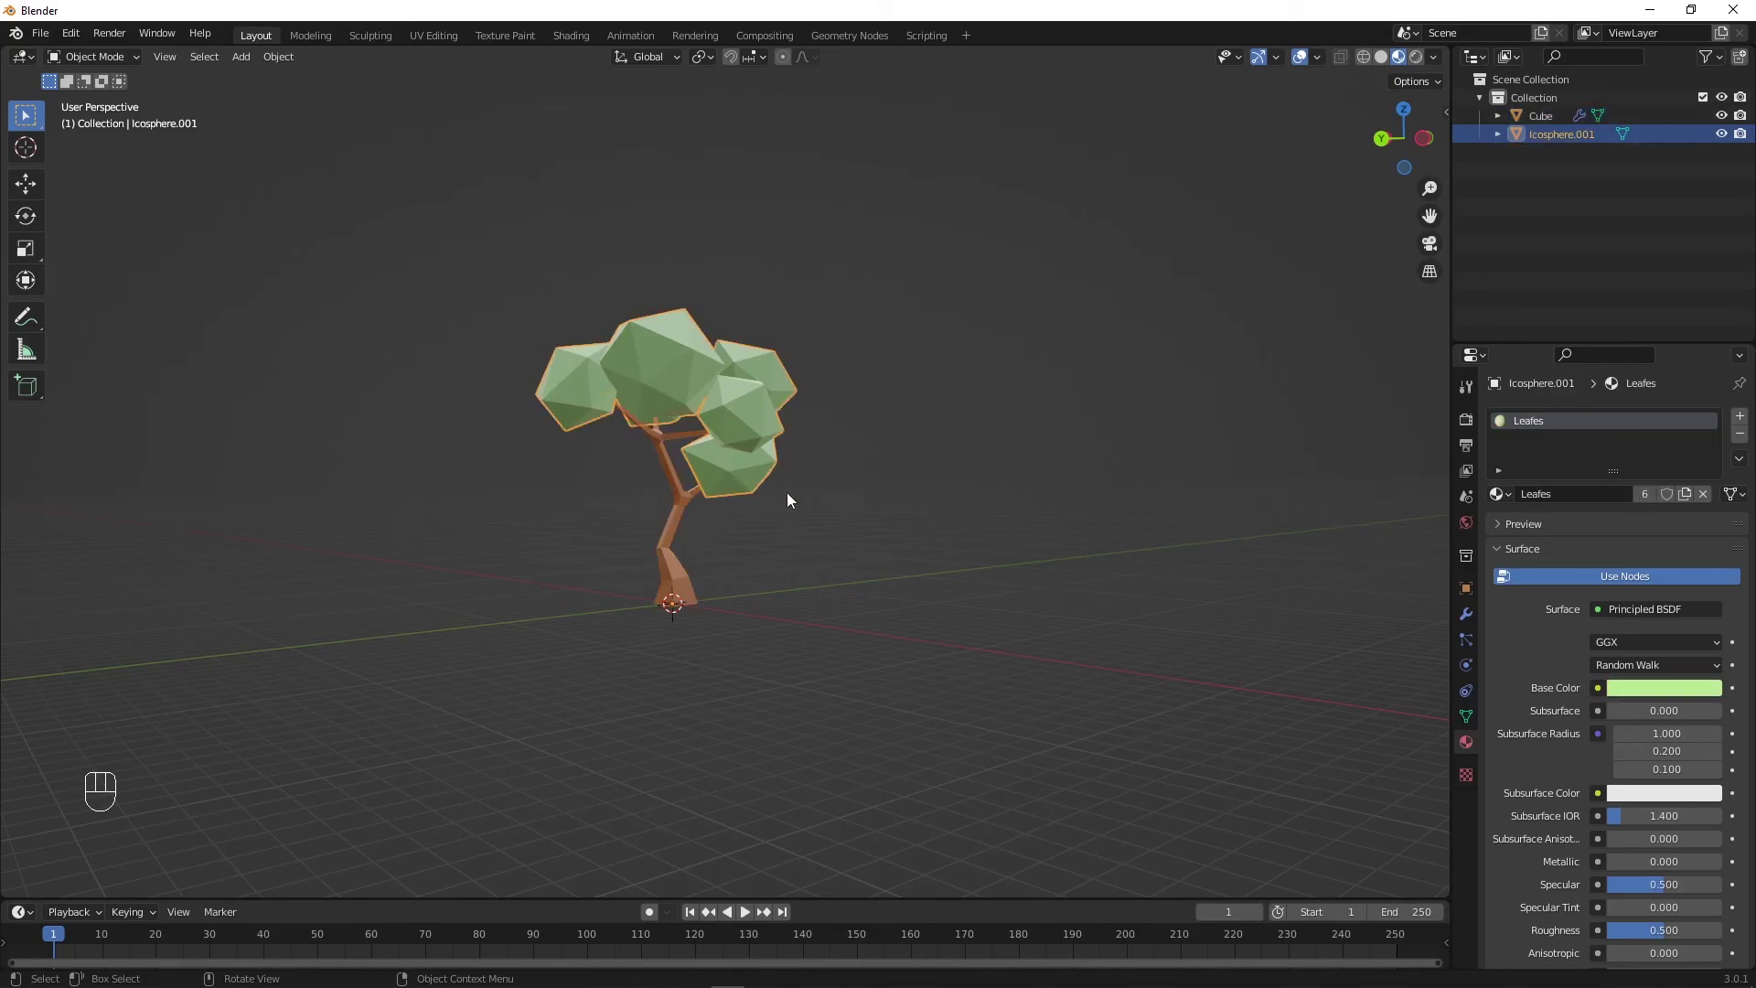
click(787, 494)
middle_drag(779, 552, 988, 578)
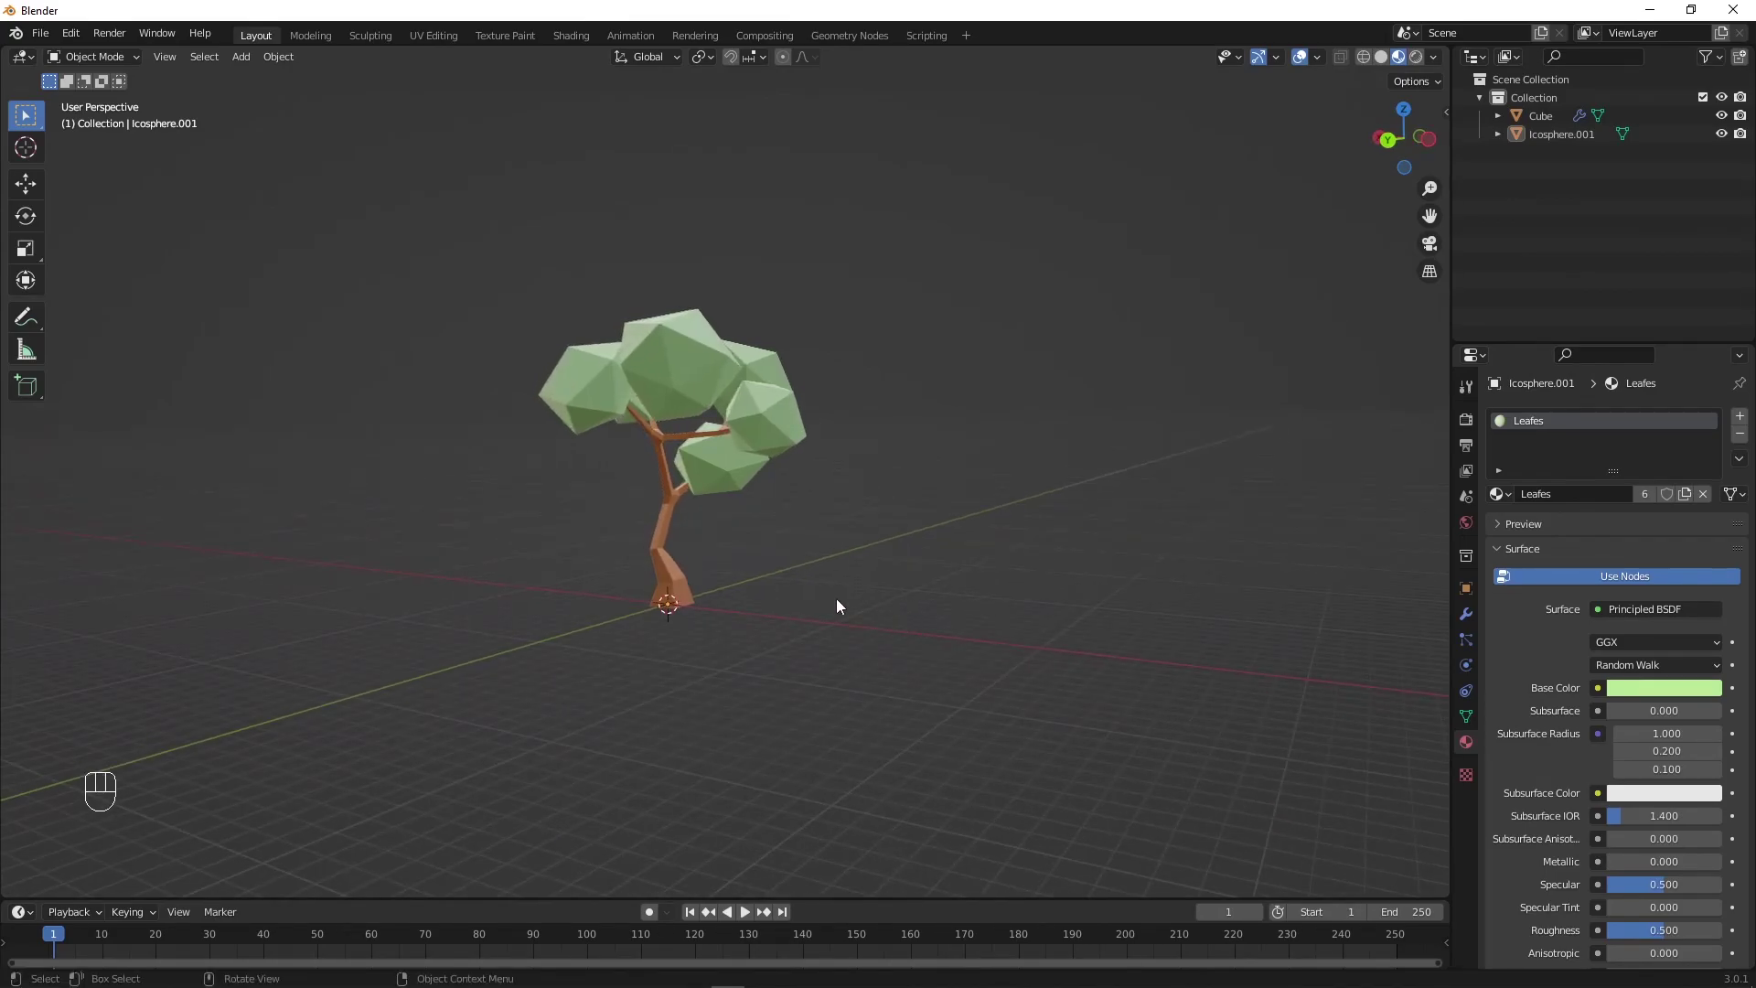